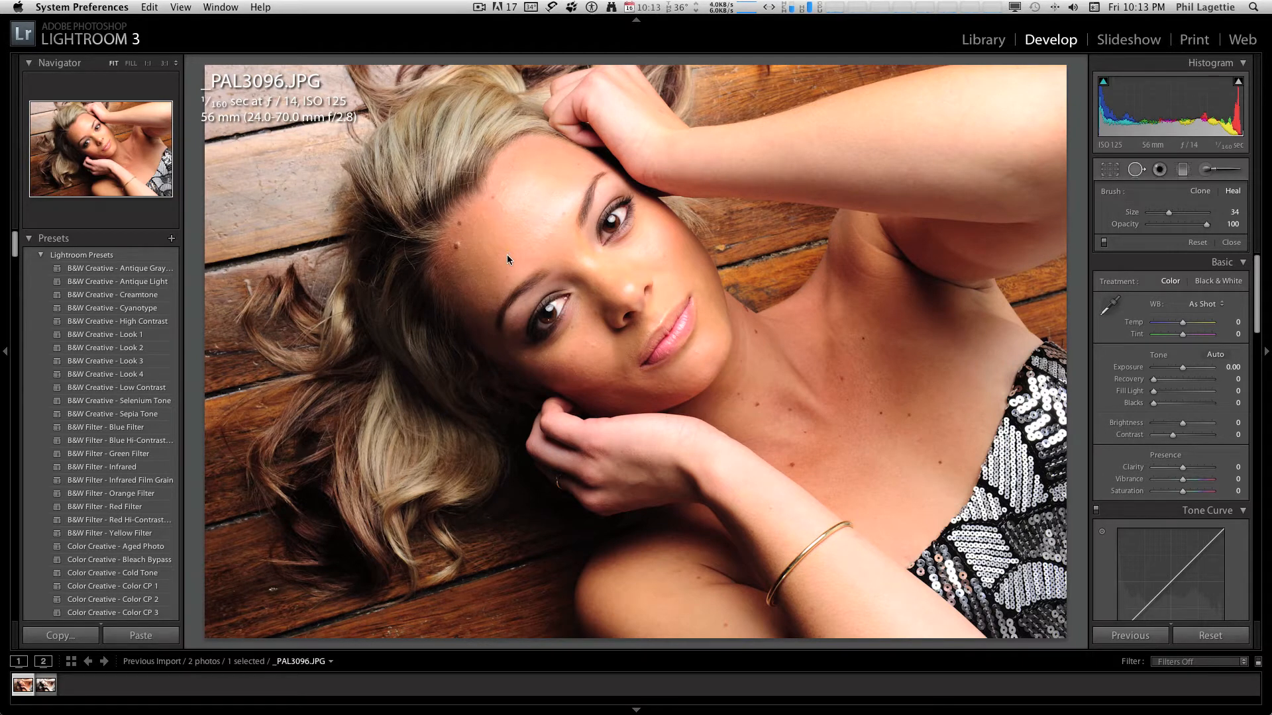
Examine the skin blemishes on the face, neck and upper chest at 1:1 magnification
left_click(147, 64)
left_click(148, 65)
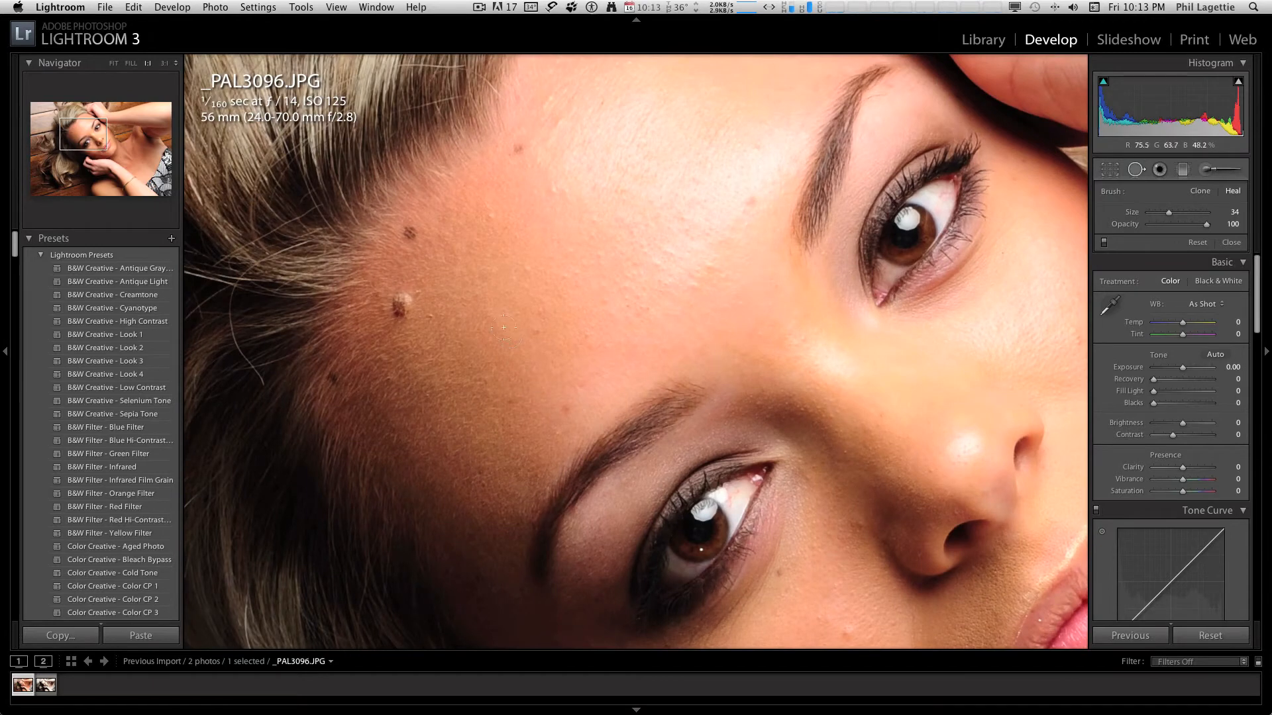
left_click_drag(510, 327, 642, 199)
mouse_move(805, 331)
left_mouse_down()
mouse_move(488, 287)
mouse_move(461, 257)
left_mouse_up()
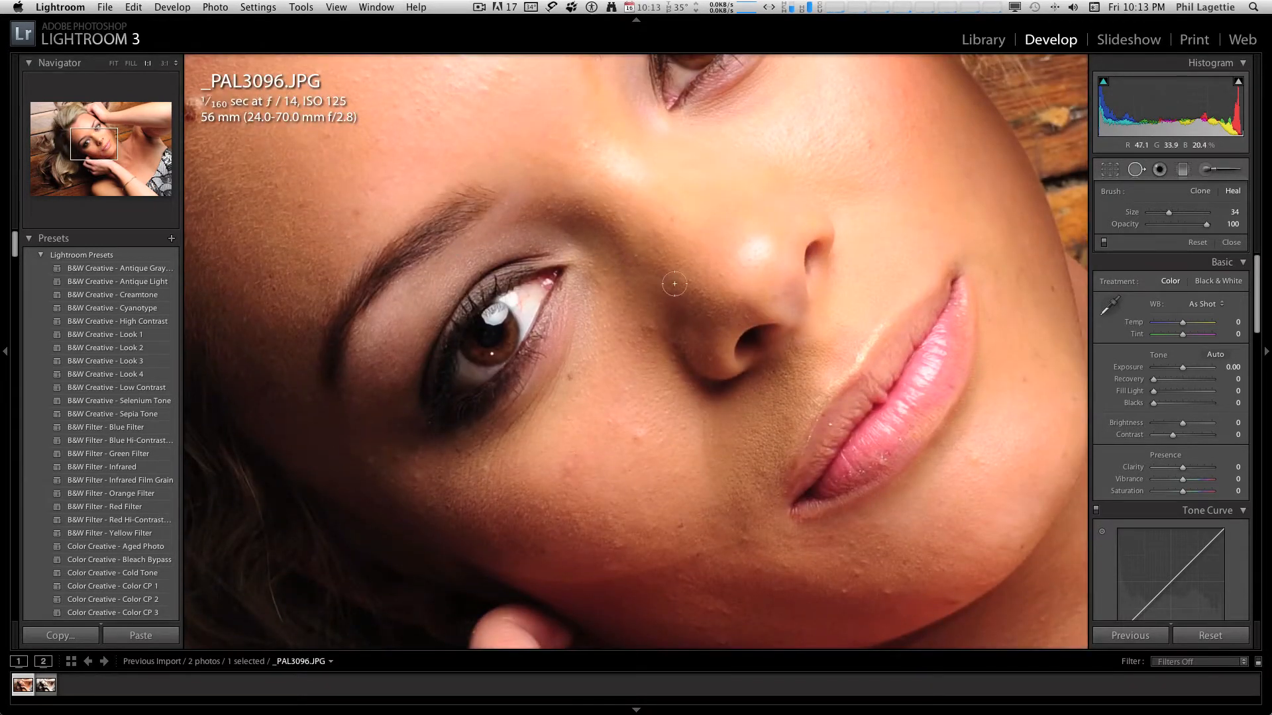
left_click_drag(747, 343, 470, 232)
left_click_drag(676, 321, 451, 260)
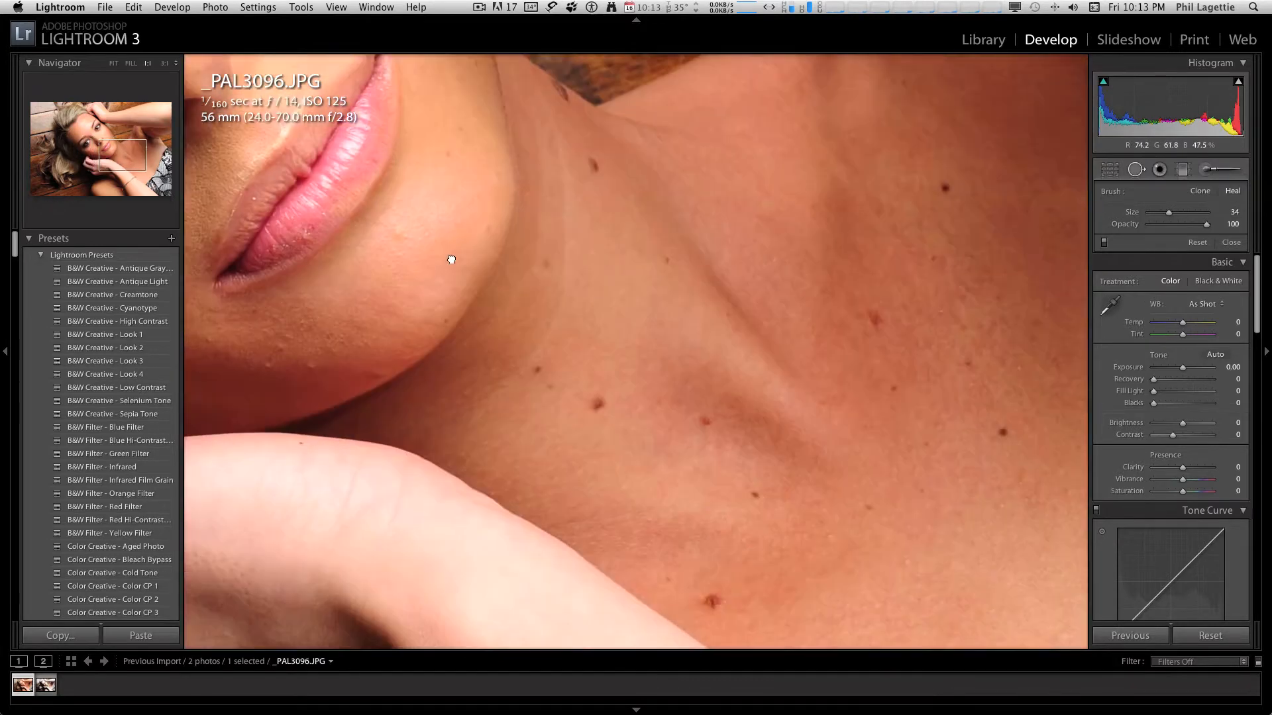
left_click_drag(676, 346, 951, 445)
left_click_drag(440, 181, 732, 378)
mouse_move(598, 314)
left_mouse_down()
mouse_move(752, 391)
mouse_move(837, 403)
left_mouse_up()
left_click_drag(749, 326, 727, 352)
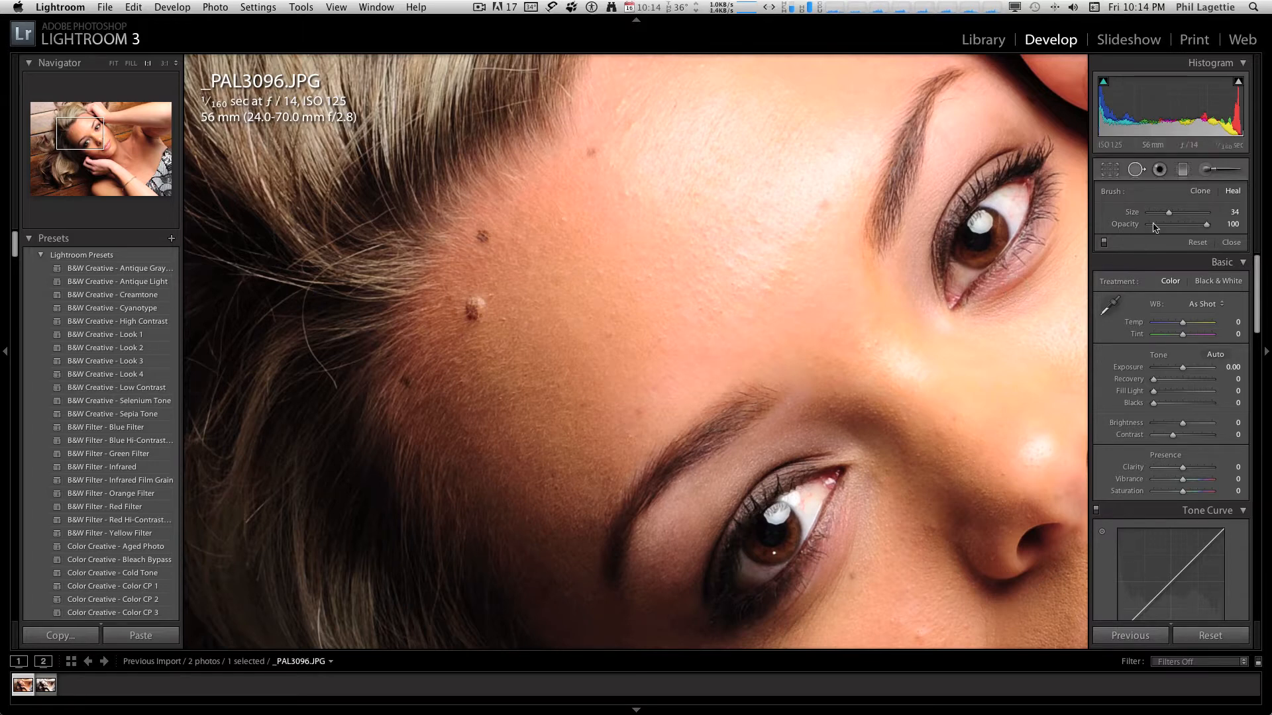
Heal the large mole near the hairline with a size 52 spot, sampling the clean forehead skin beside it
left_click(1134, 171)
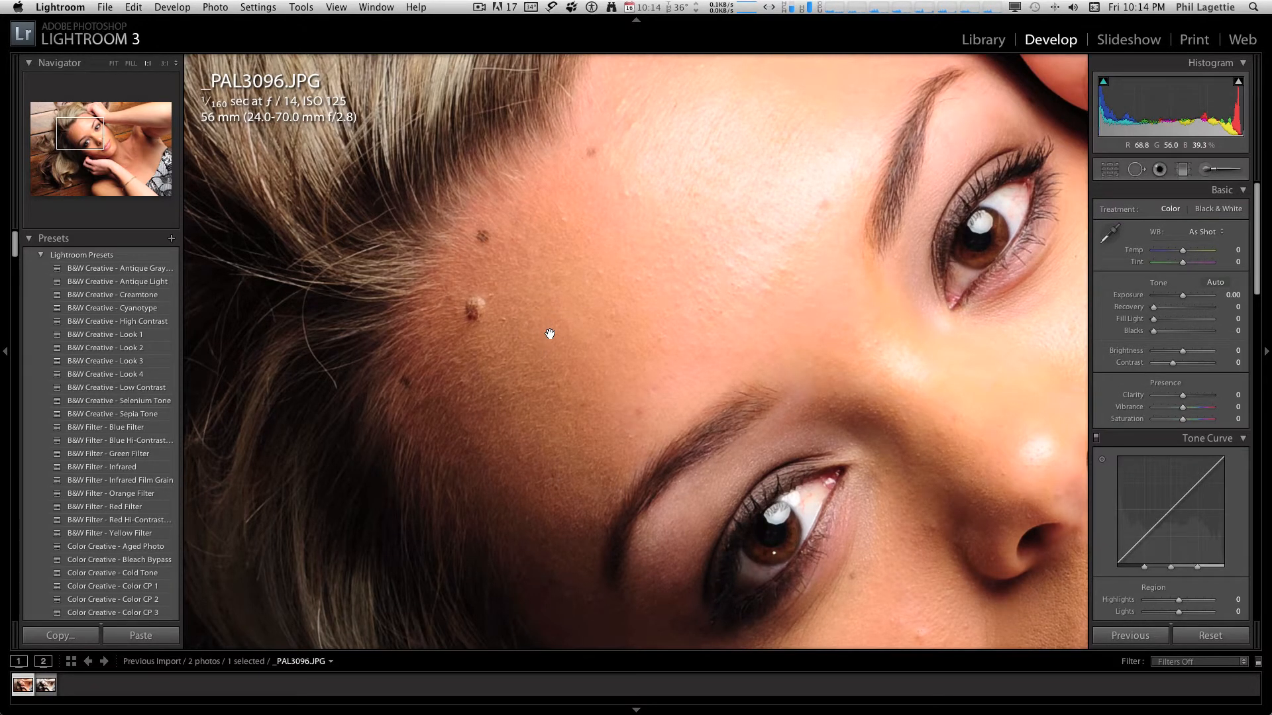
key("q")
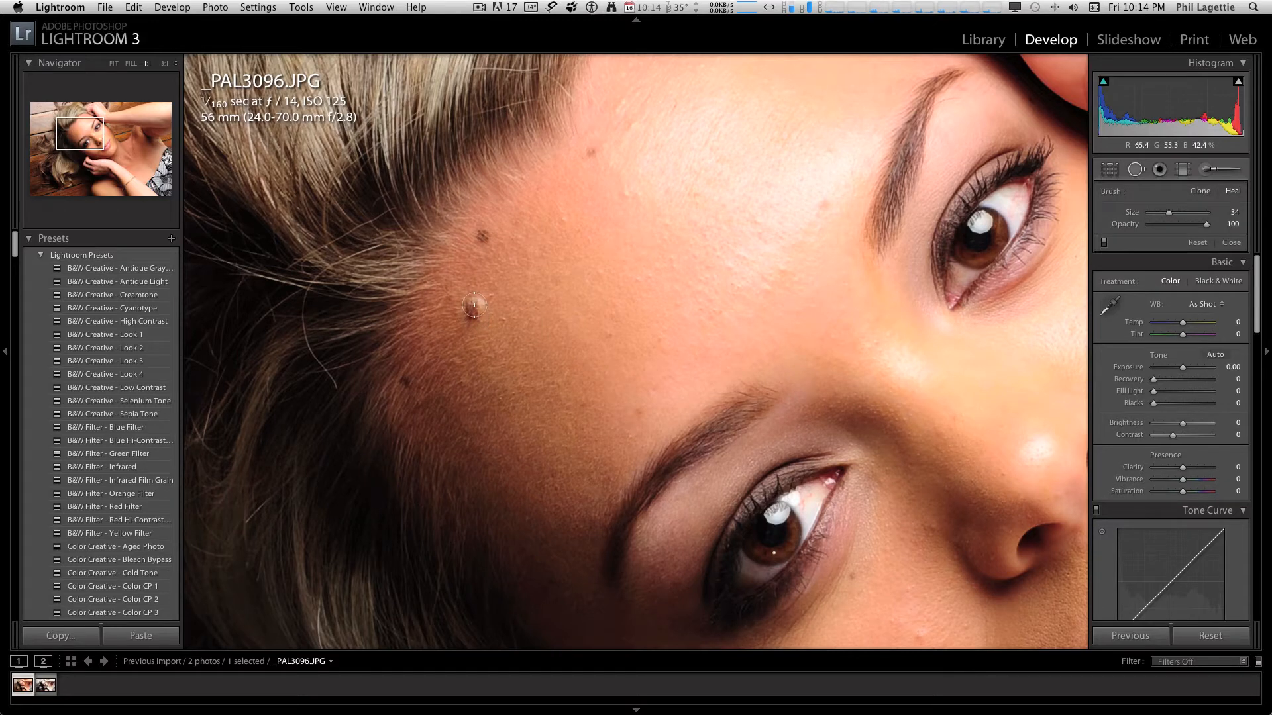
scroll(474, 305, "up", 5)
left_click_drag(475, 307, 524, 303)
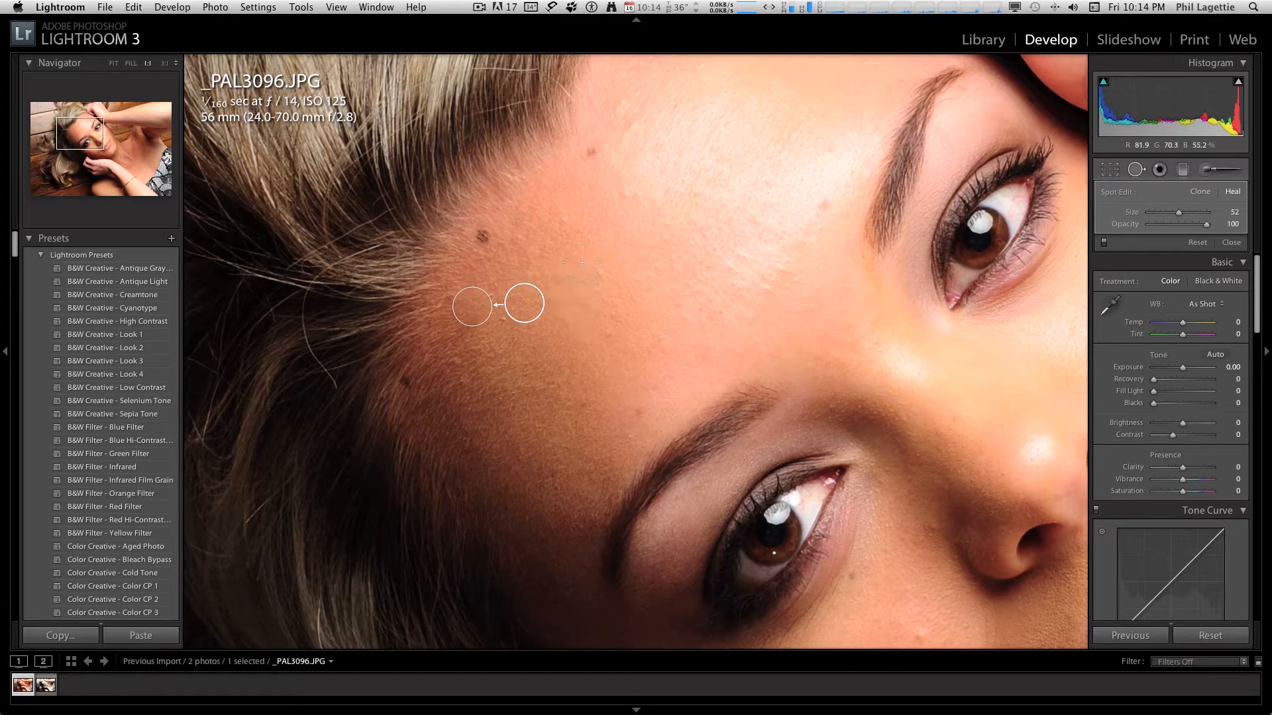
Heal the smaller forehead mole, the upper forehead spot and the blemishes near both eyebrows with size 27 spots
left_click_drag(579, 216, 605, 264)
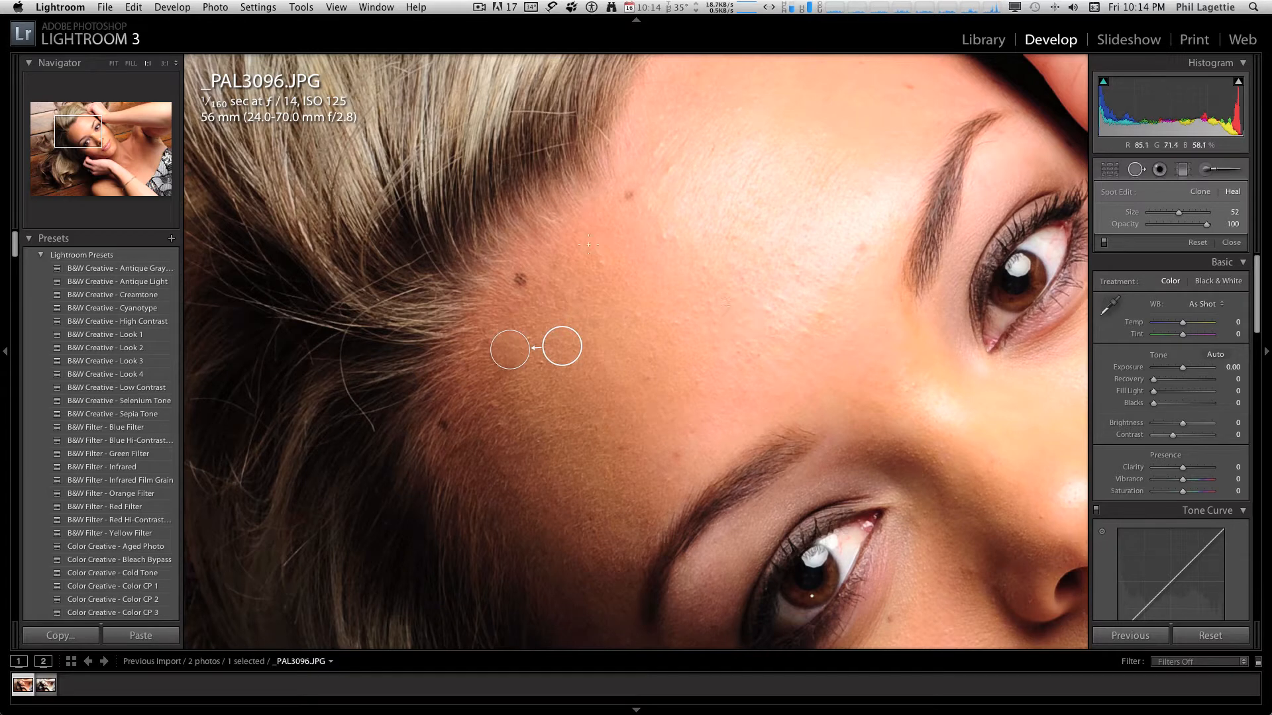
left_click_drag(520, 279, 554, 284)
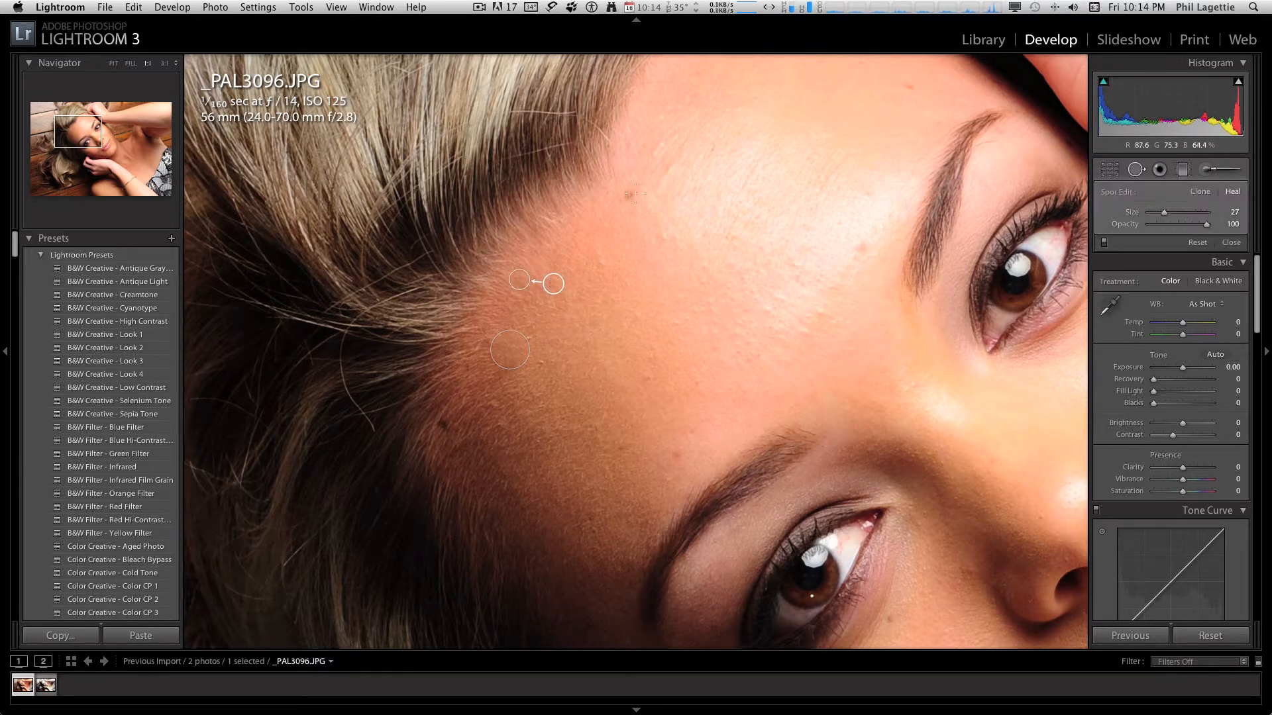
left_click_drag(630, 195, 637, 222)
left_click_drag(729, 255, 665, 293)
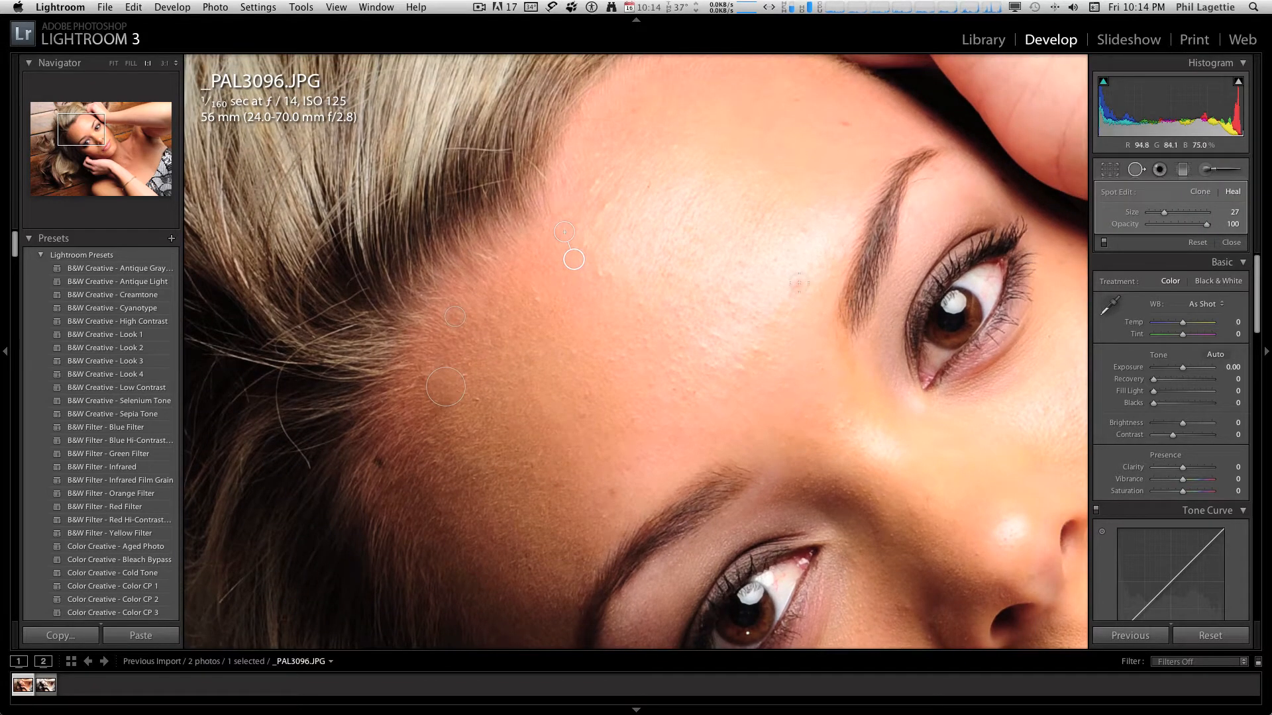
left_click_drag(794, 288, 702, 198)
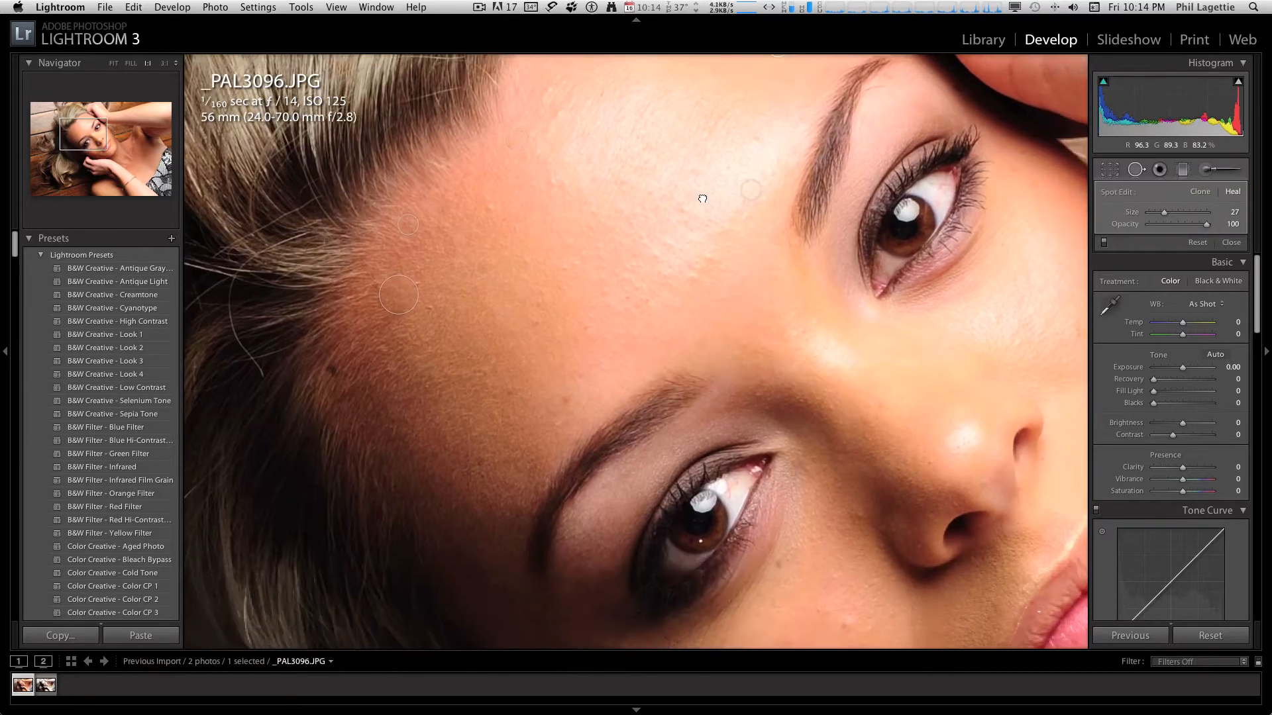
left_click_drag(664, 278, 676, 236)
mouse_move(574, 355)
left_mouse_down()
mouse_move(556, 346)
mouse_move(578, 214)
left_mouse_up()
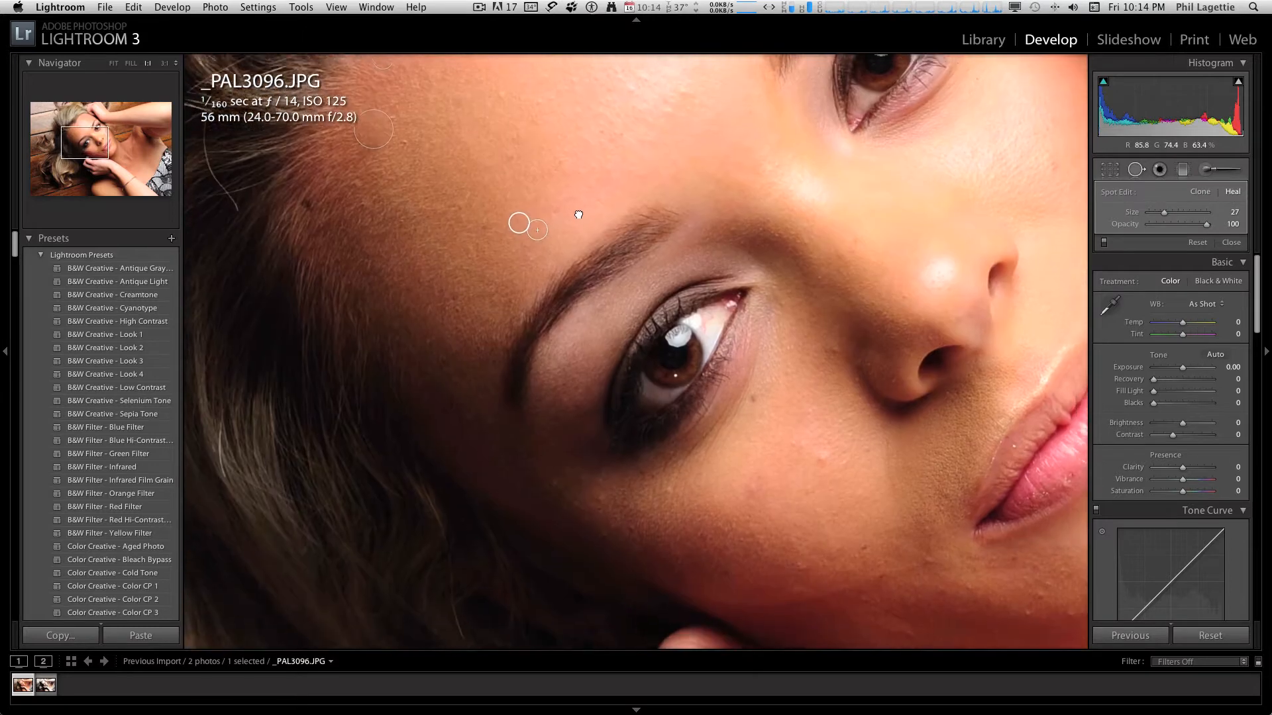
Heal the blemishes on the shadowed cheek below the eye with size 27 spots
left_click(801, 433)
scroll(812, 410, "down", 5)
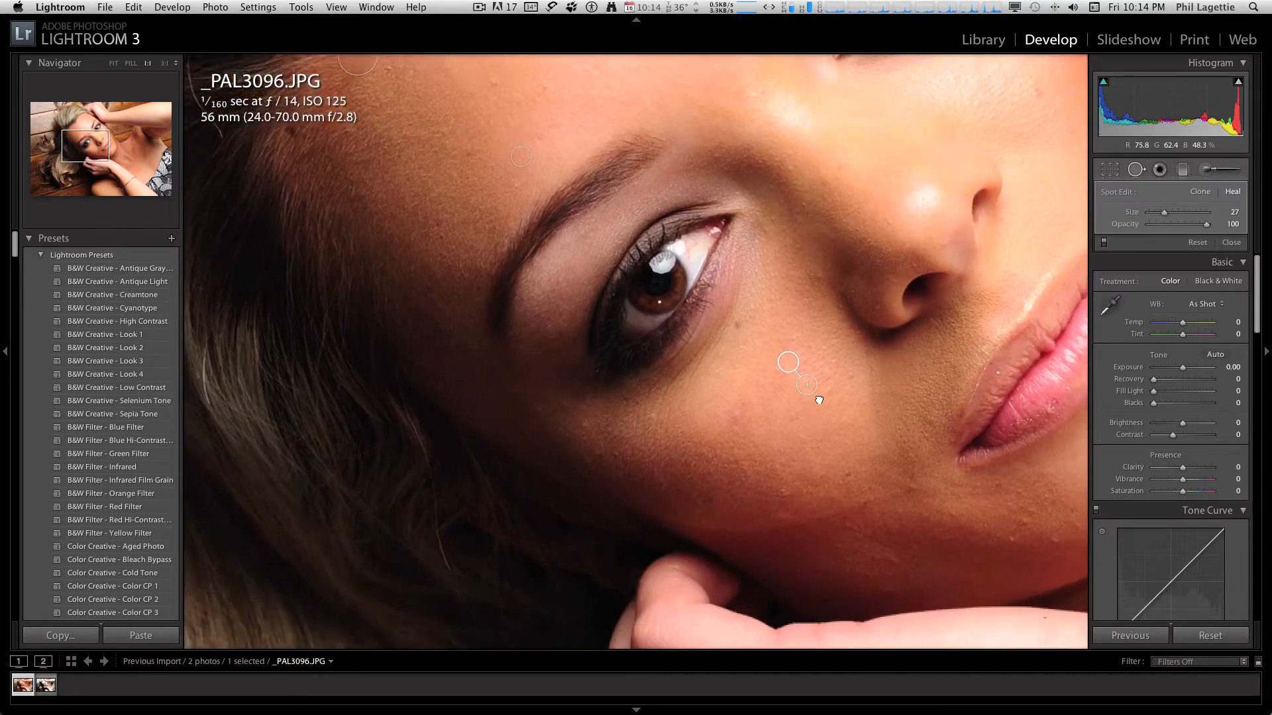
left_click(725, 390)
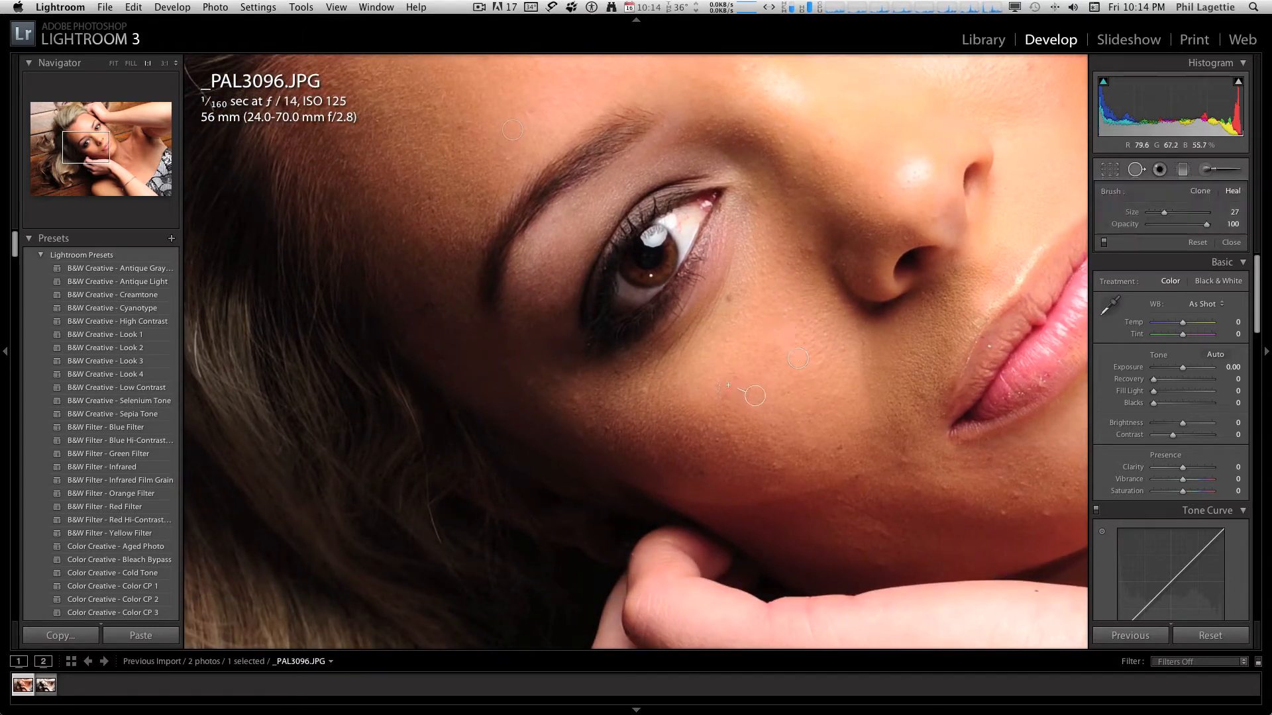
mouse_move(784, 449)
left_mouse_down()
mouse_move(761, 391)
mouse_move(726, 372)
left_mouse_up()
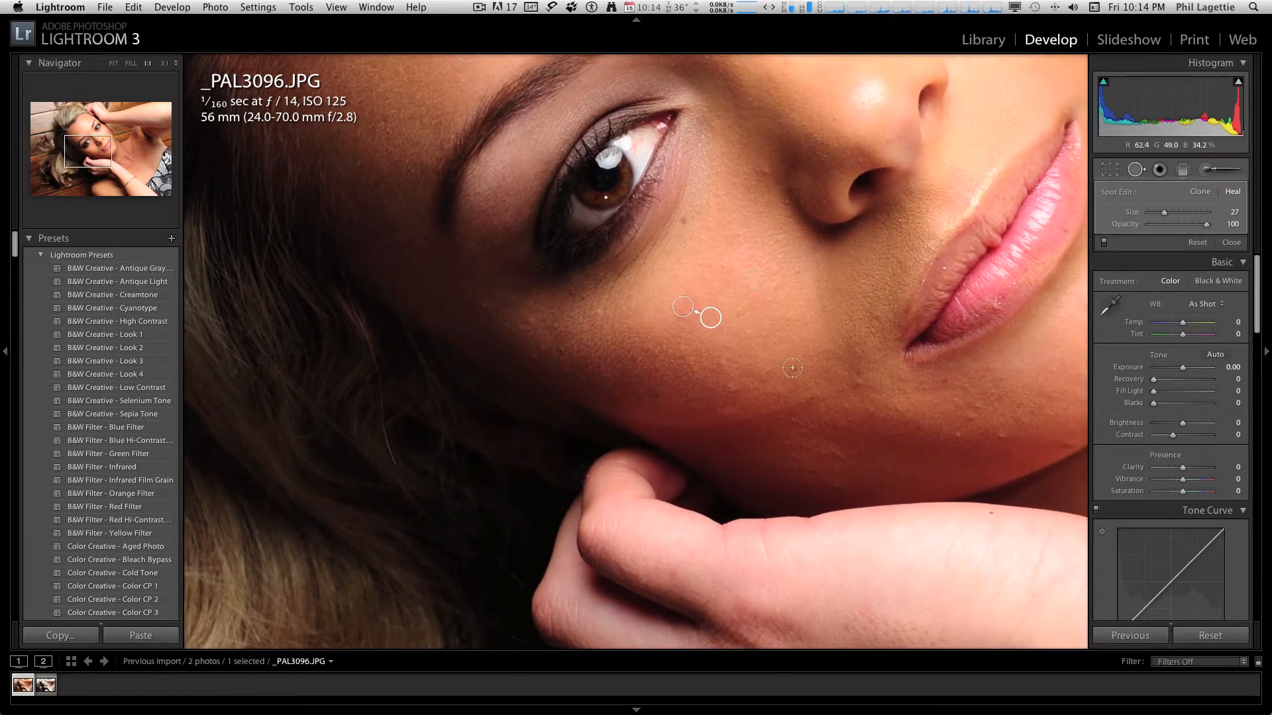
left_click(779, 355)
left_click_drag(828, 352, 756, 360)
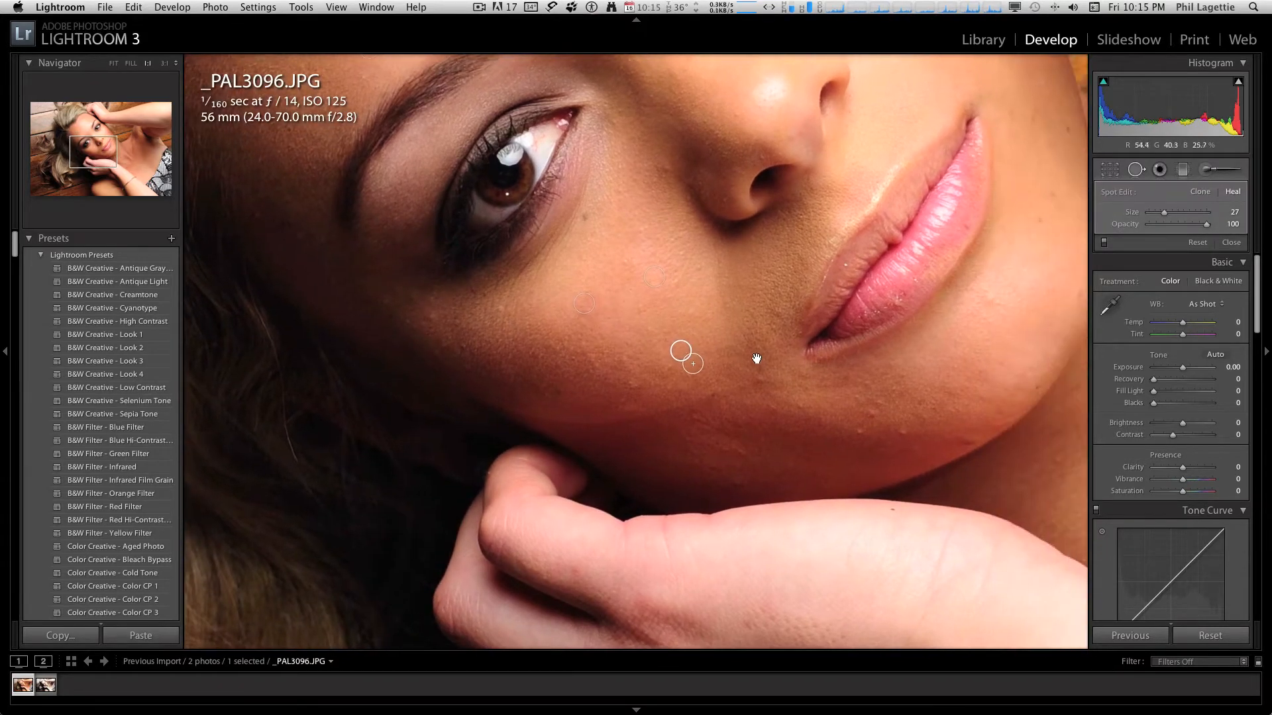
Heal the blemishes on the brighter cheek and the spot beside the lips using size 27 spots
left_click_drag(824, 341, 671, 549)
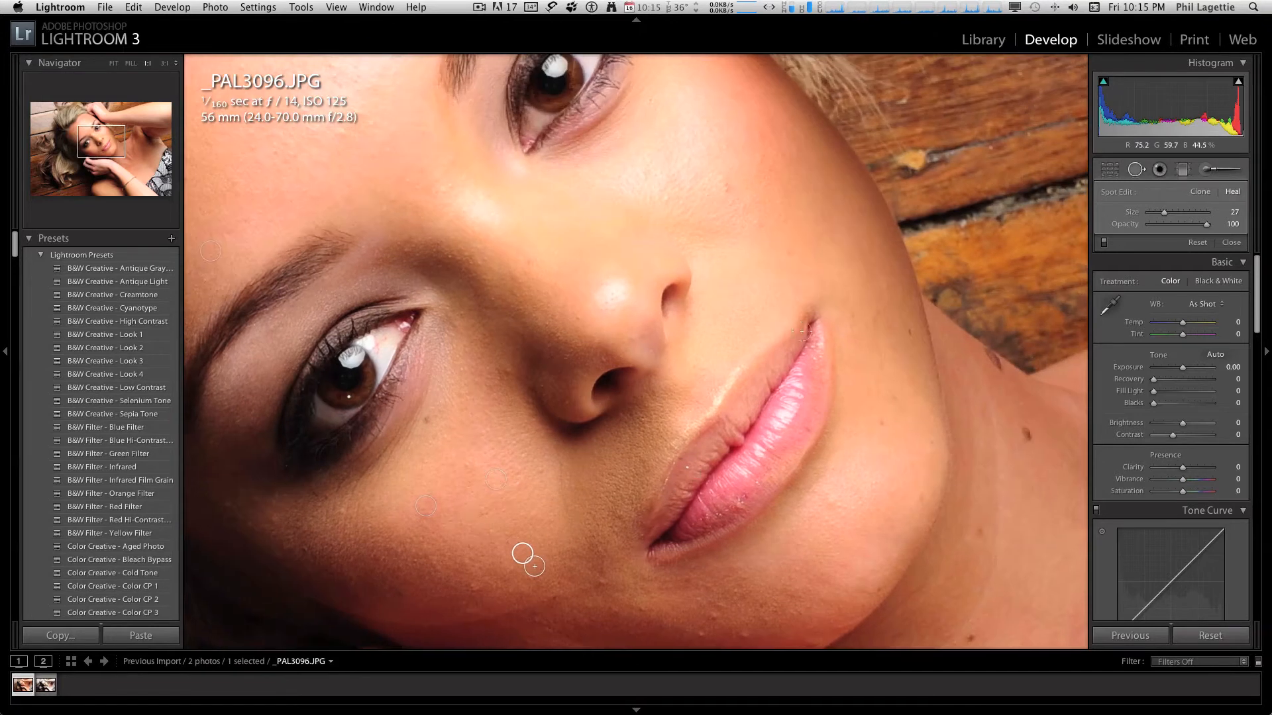
left_click(789, 238)
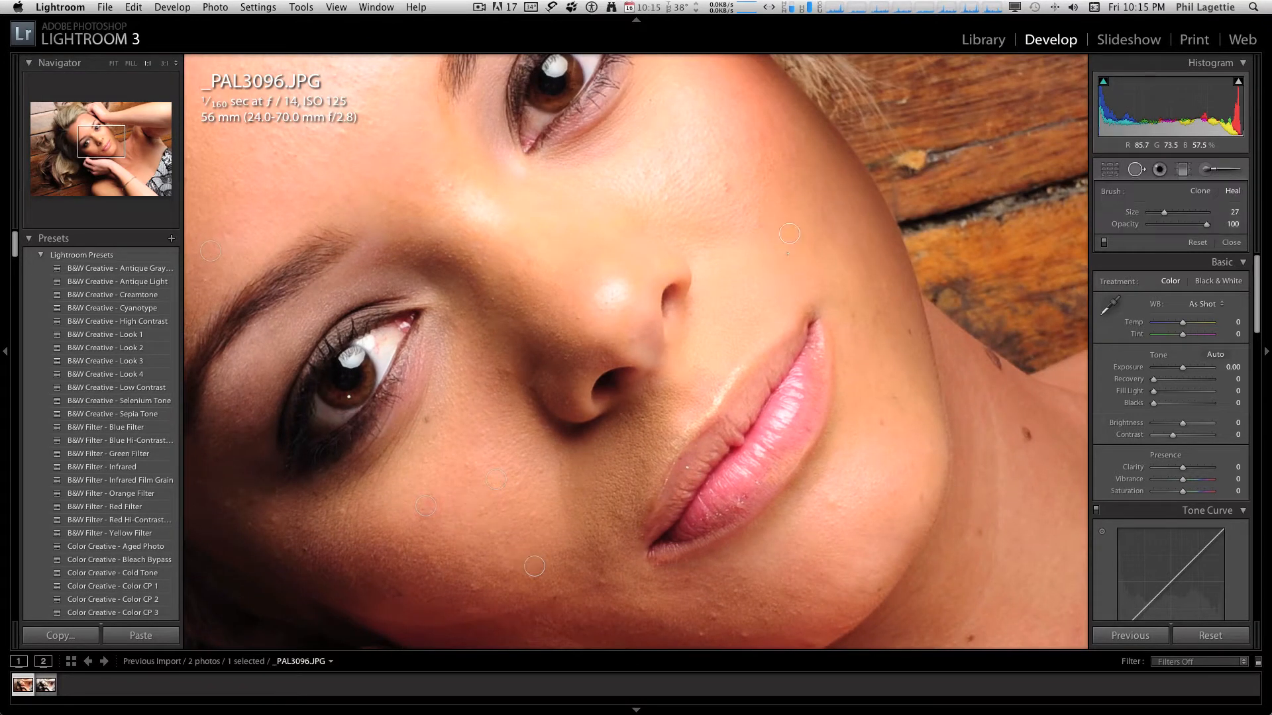
left_click(790, 233)
left_click(737, 171)
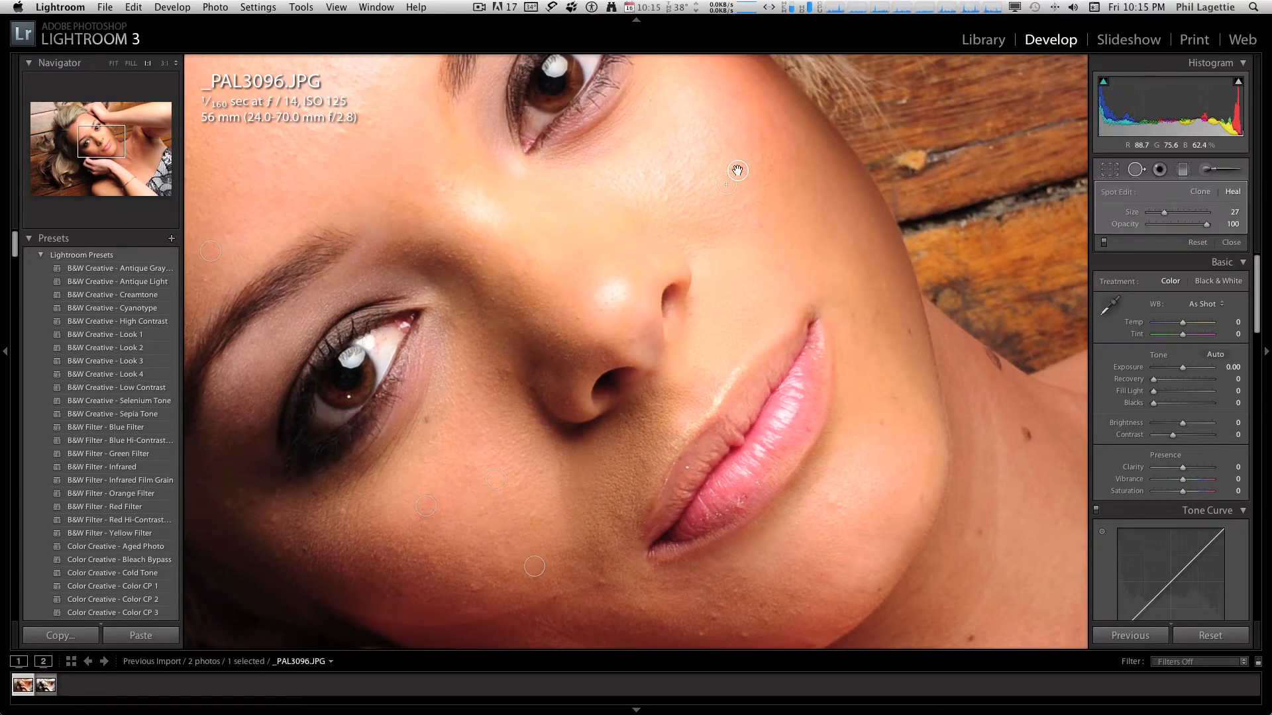
scroll(758, 250, "right", 3)
scroll(757, 250, "down", 2)
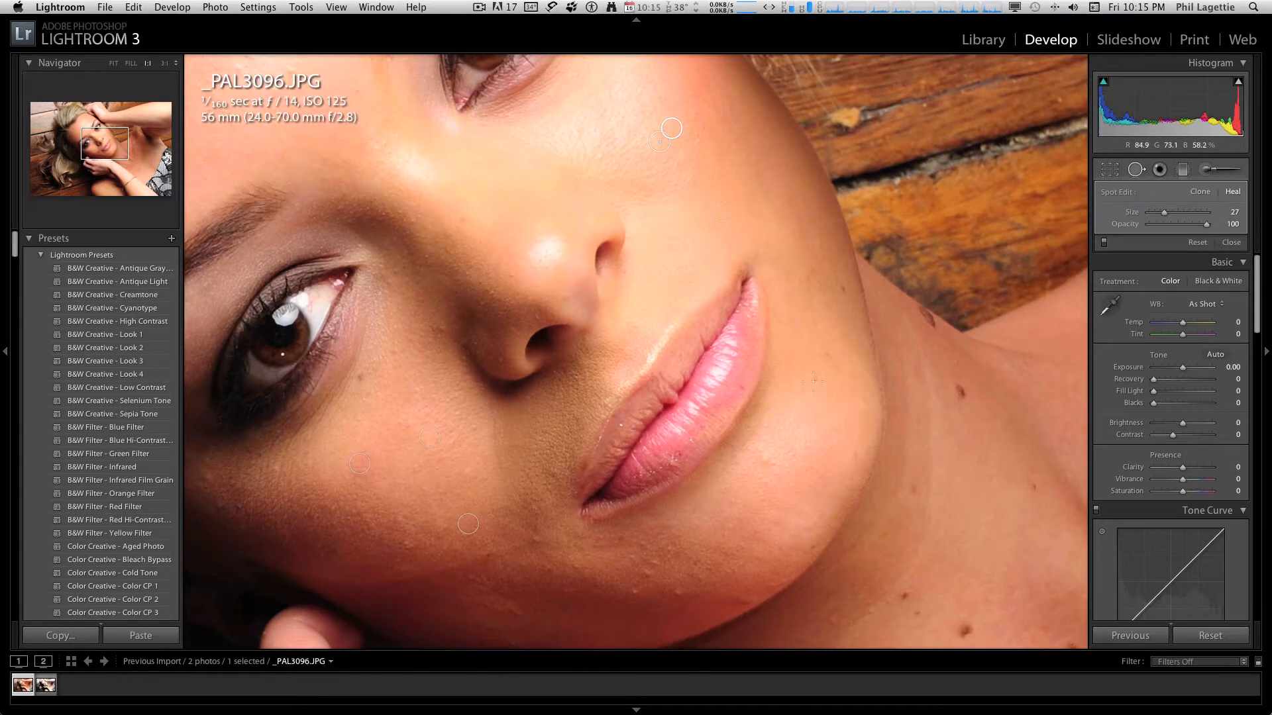
left_click(805, 357)
Heal the spot on the outer shadowed cheek and the blemish on the forehead above the eyebrow at size 27
scroll(792, 415, "down", 3)
scroll(793, 415, "left", 2)
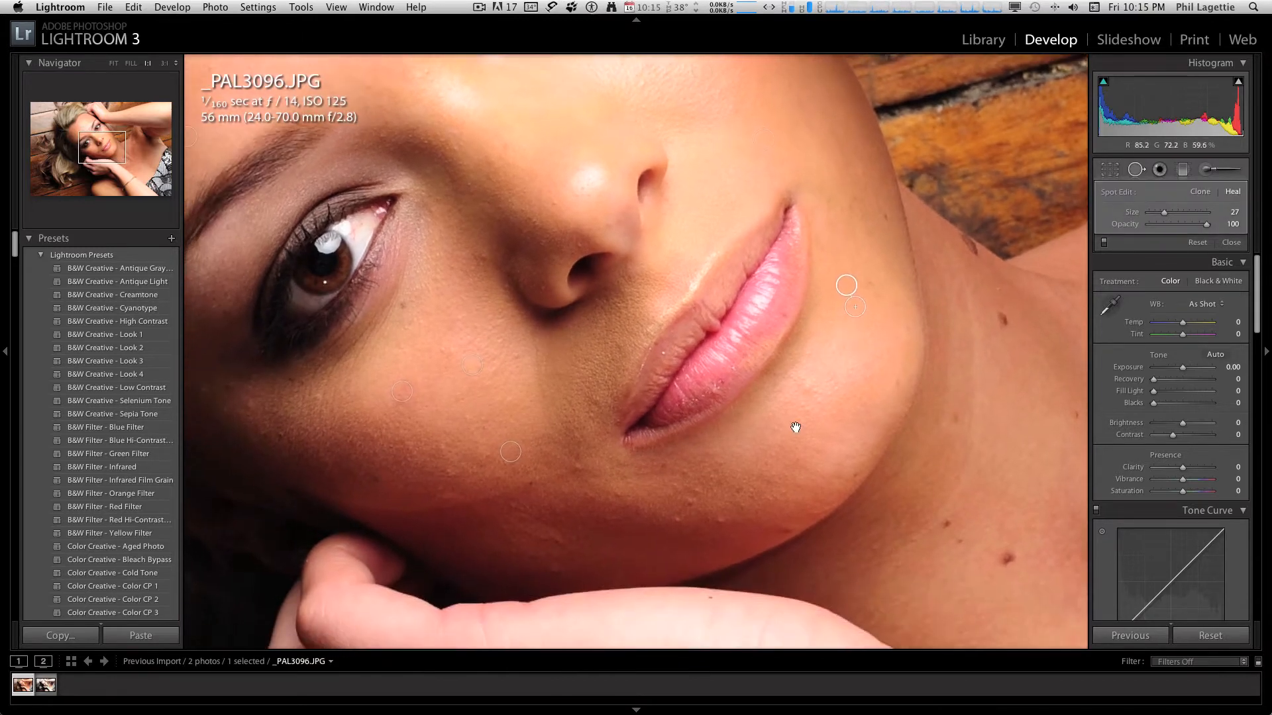
left_click_drag(559, 517, 718, 477)
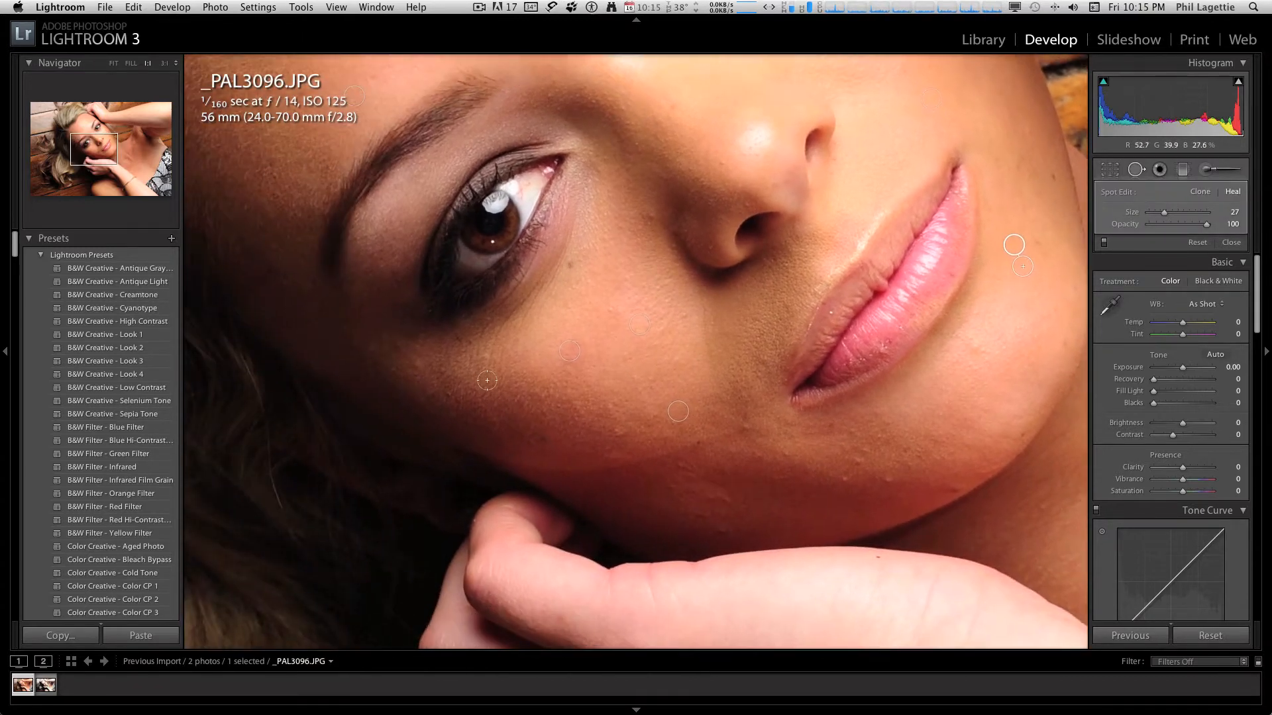
mouse_move(486, 356)
left_mouse_down()
mouse_move(517, 400)
mouse_move(642, 502)
mouse_move(659, 442)
left_mouse_up()
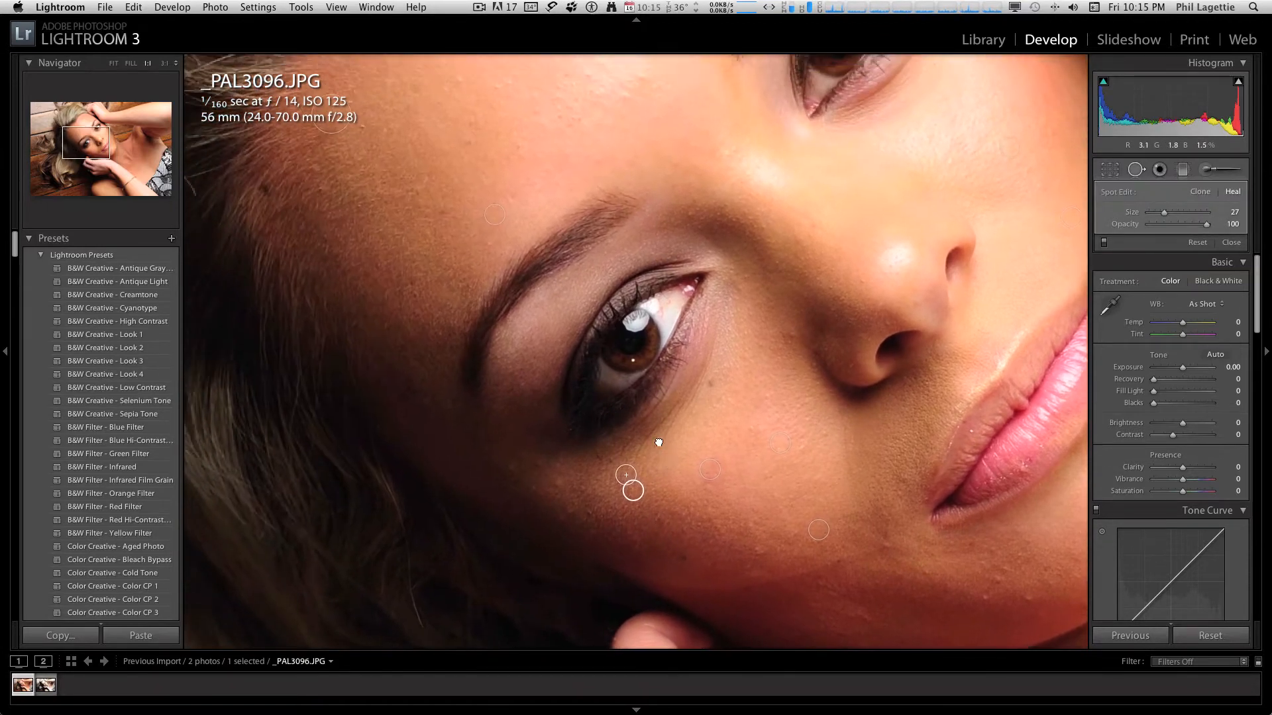
left_click(511, 271)
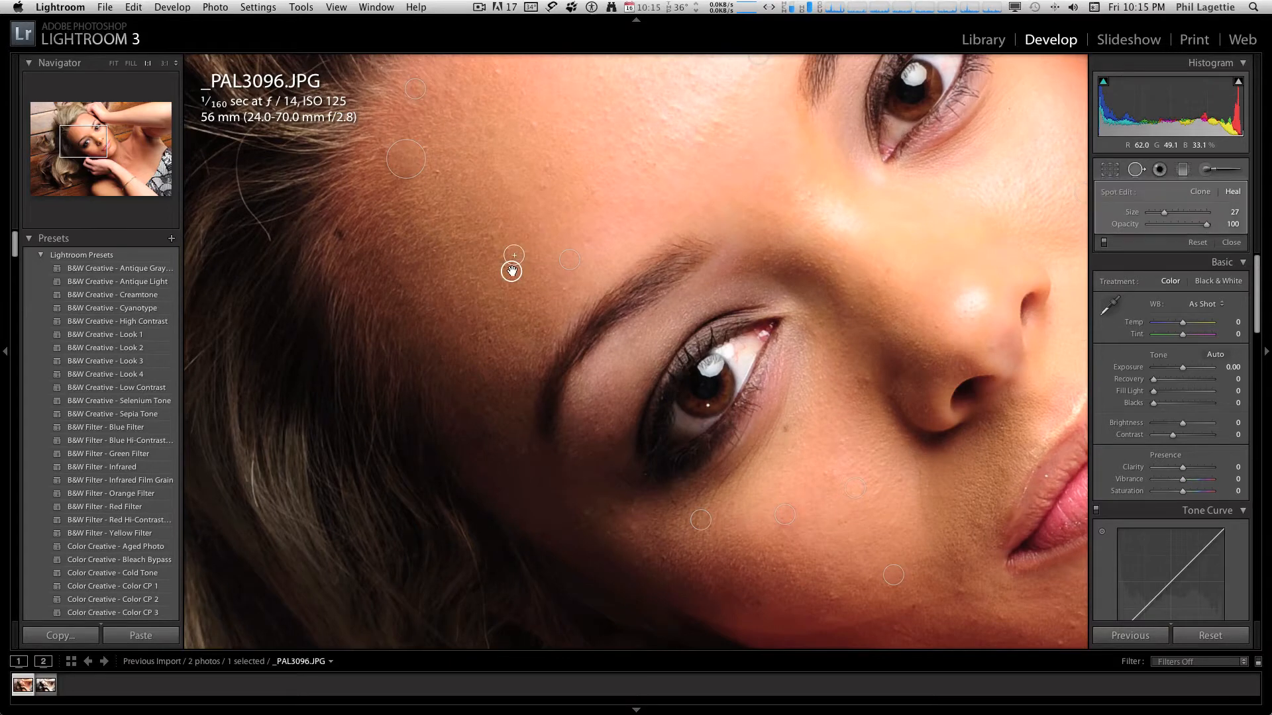
Heal the blemish on the edge of the jaw beyond the corner of the mouth with a size 27 spot
left_click_drag(523, 301, 438, 346)
left_click_drag(528, 247, 517, 303)
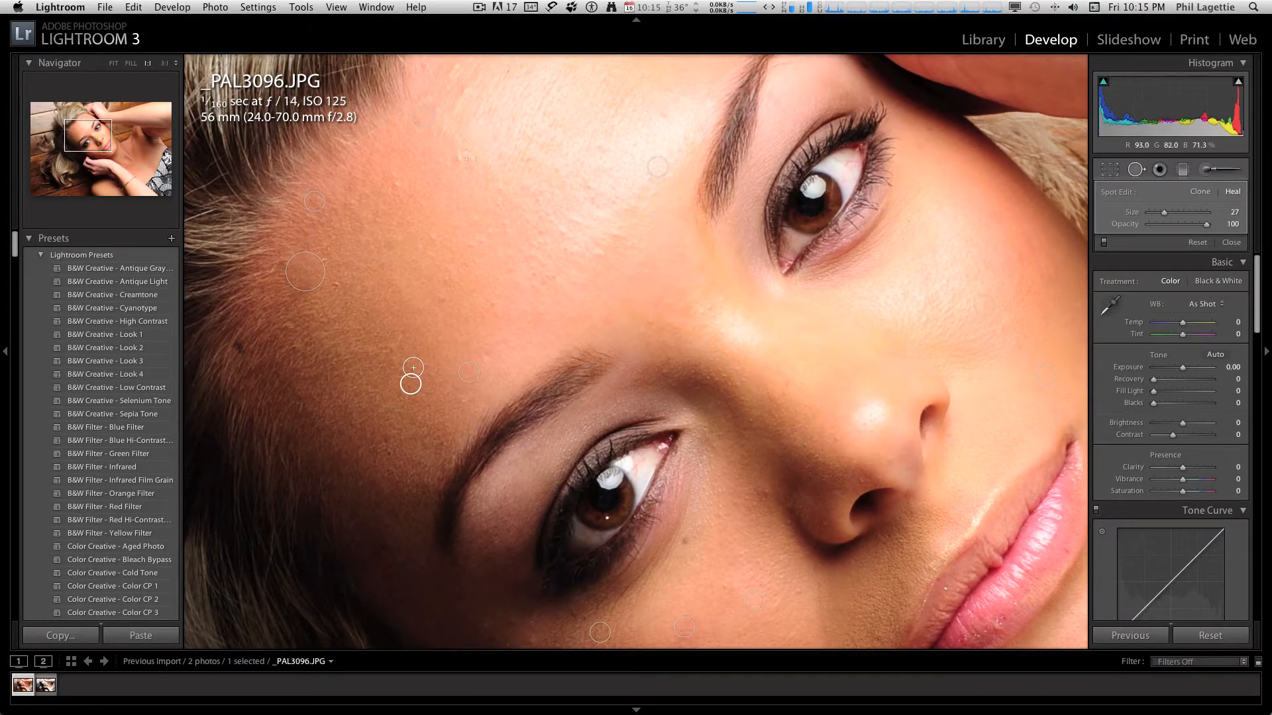
left_click_drag(662, 336, 544, 261)
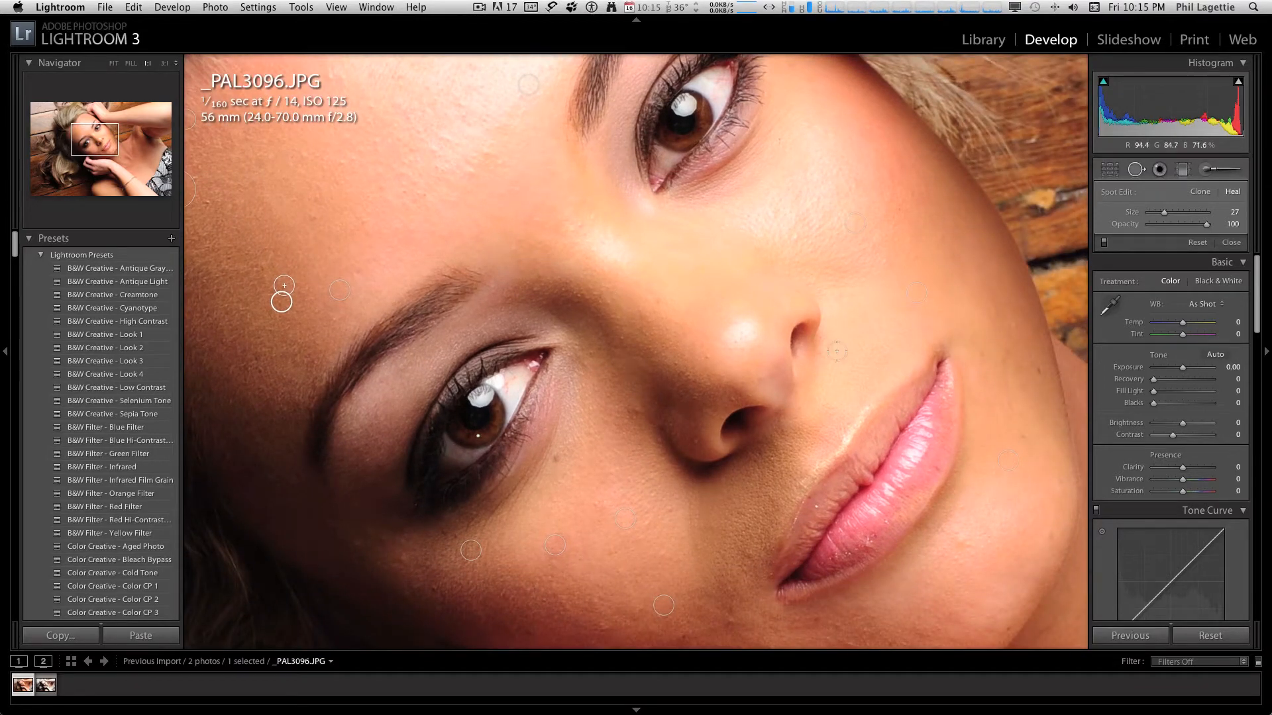
left_click_drag(836, 351, 663, 282)
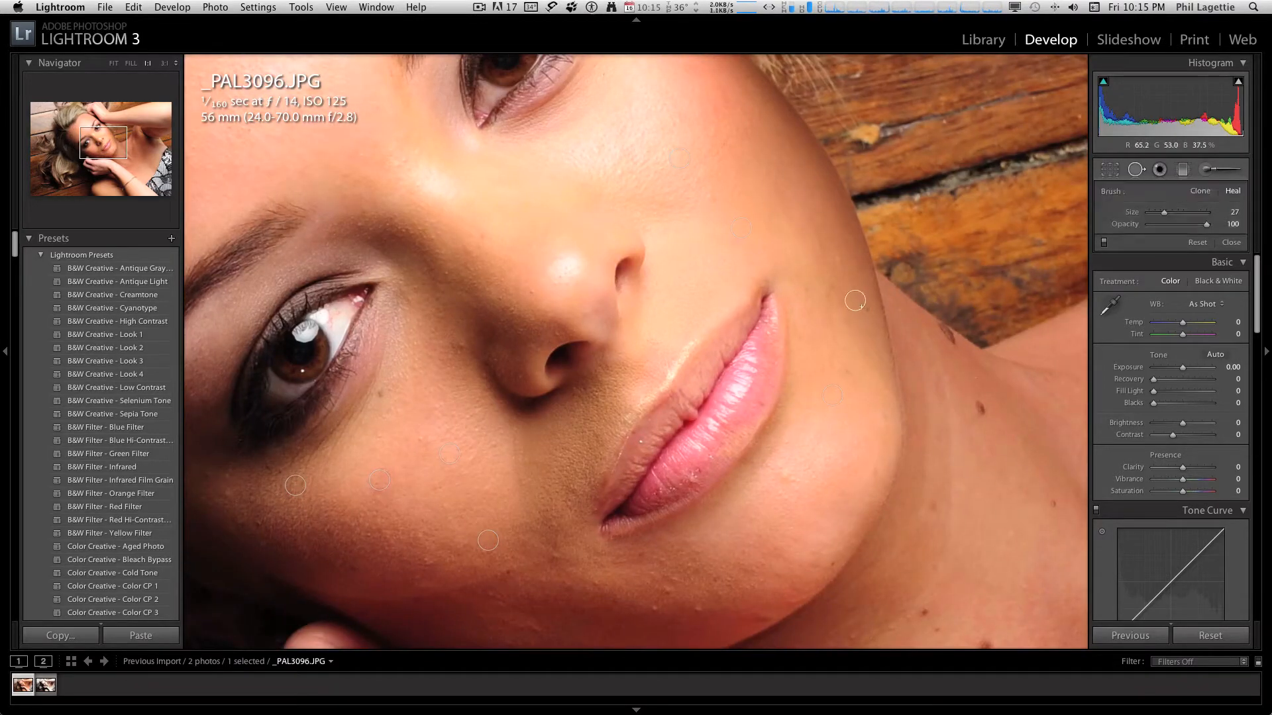
left_click(845, 292)
Heal the moles on the neck below the jaw and above the collarbone with size 27 spots
left_click_drag(908, 378, 805, 319)
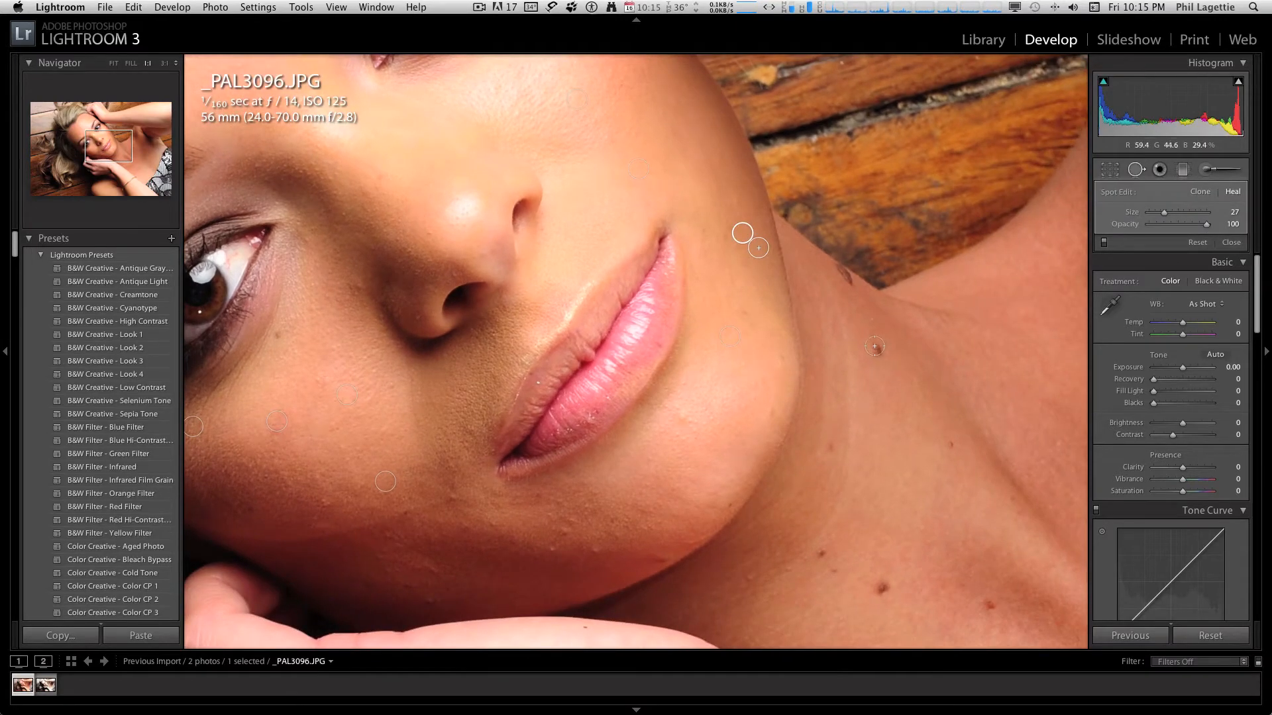
mouse_move(875, 346)
left_mouse_down()
mouse_move(882, 368)
mouse_move(838, 370)
left_mouse_up()
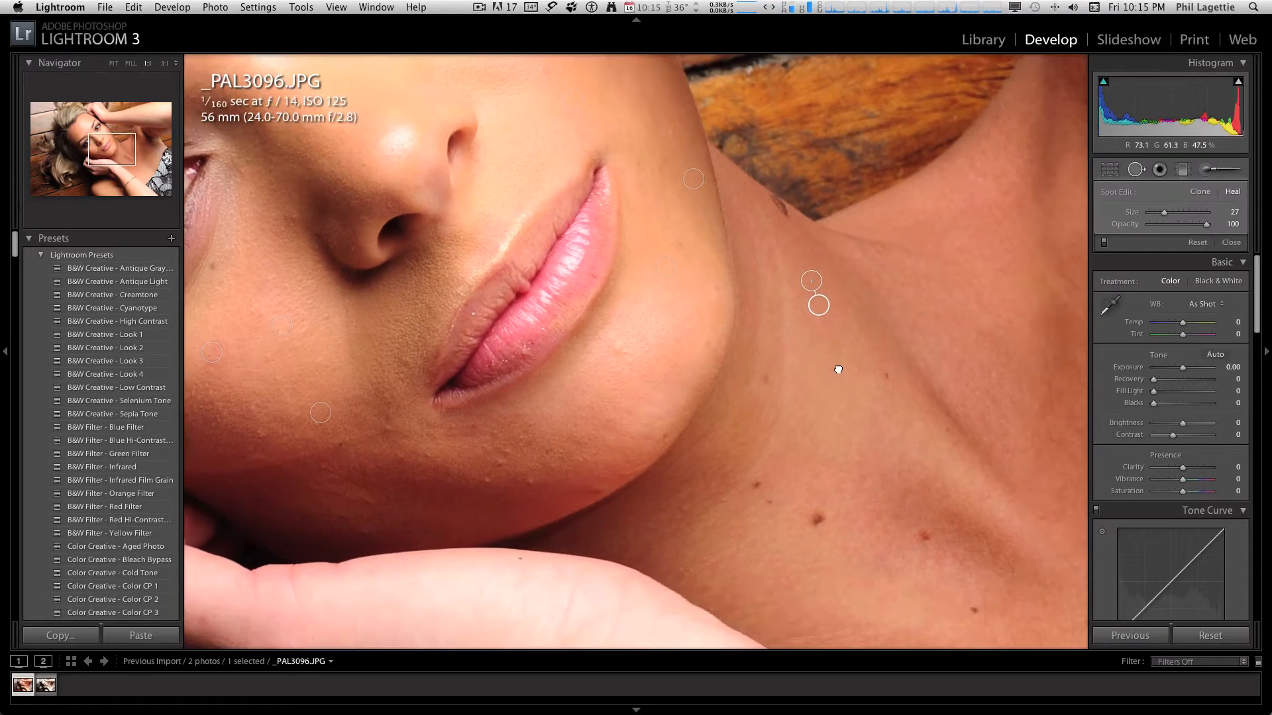
left_click(817, 520)
left_click_drag(753, 481, 772, 474)
left_click_drag(775, 438, 692, 370)
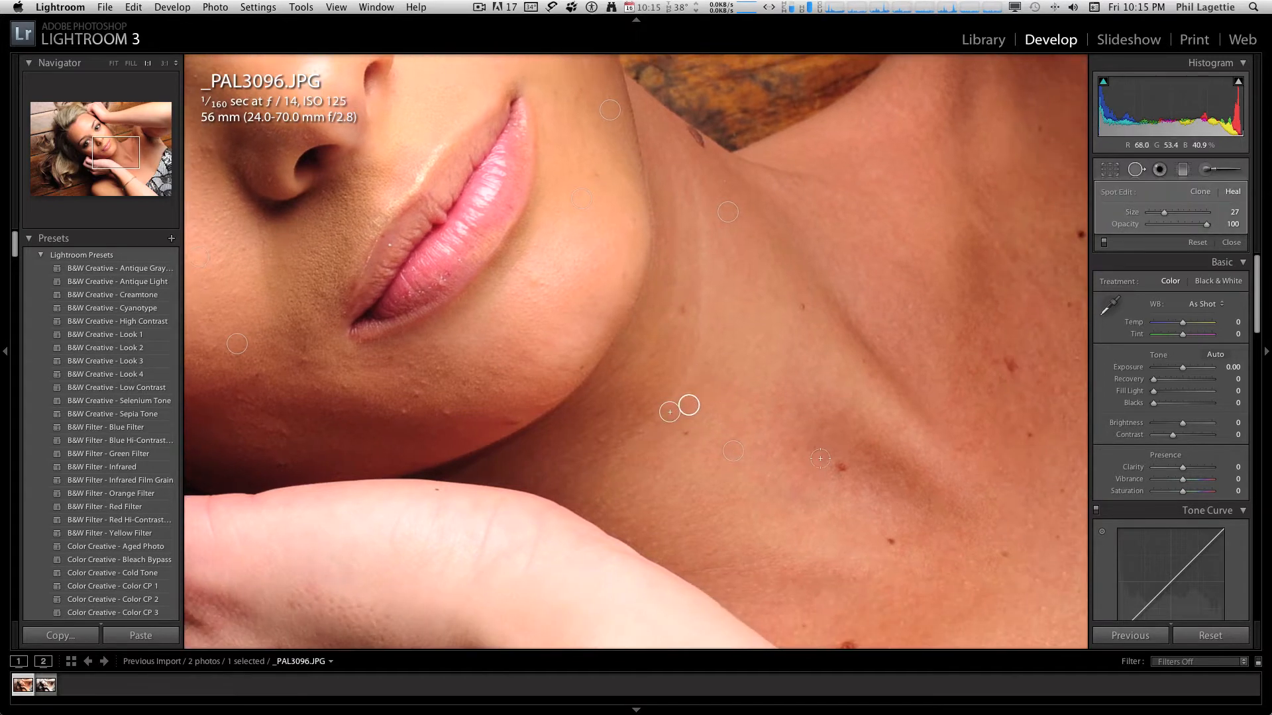
left_click_drag(844, 469, 706, 387)
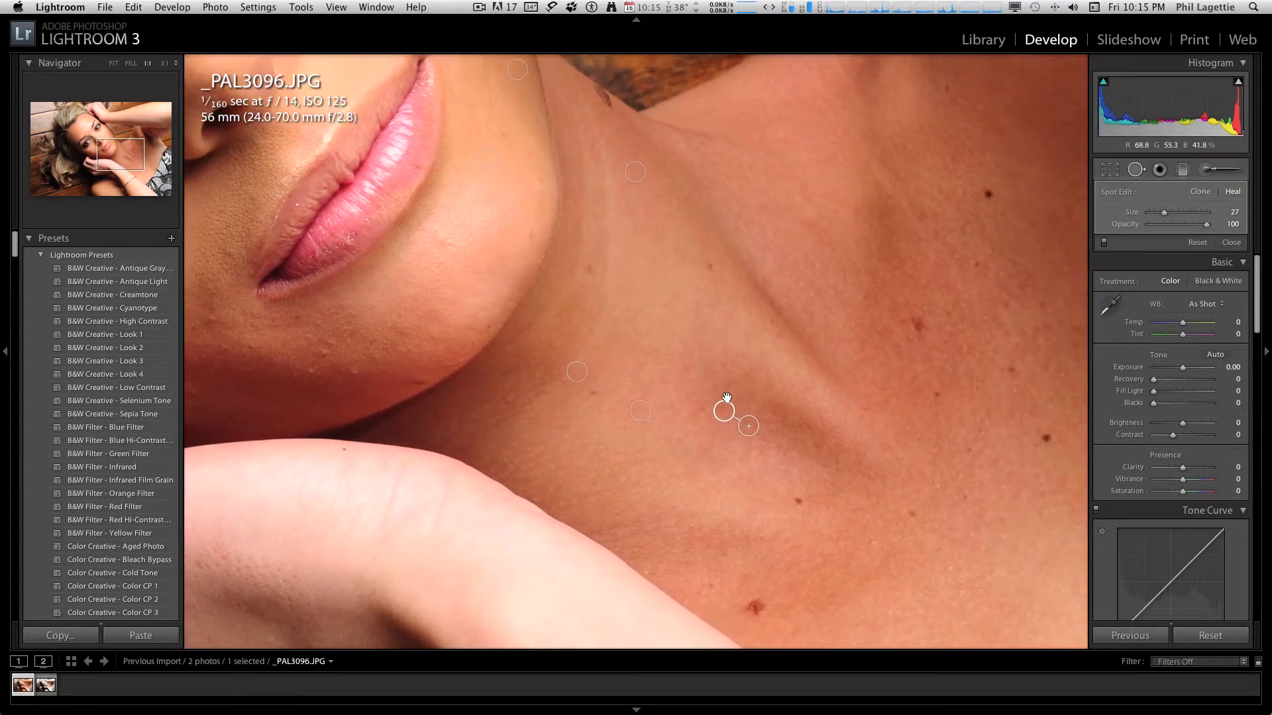
Heal the large mole near the forearm and the moles and red blemish across the chest with size 41 spots
left_click_drag(761, 629, 703, 555)
left_click_drag(715, 547, 705, 545)
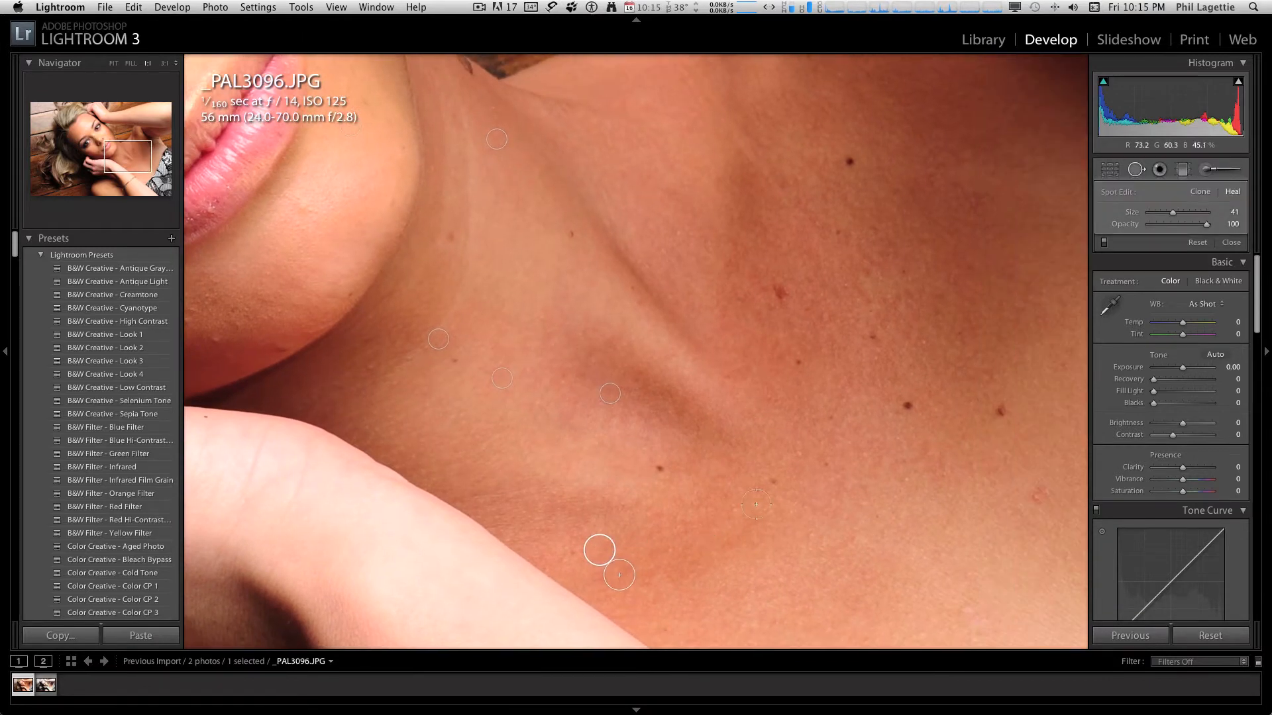
left_click(767, 481)
left_click(907, 408)
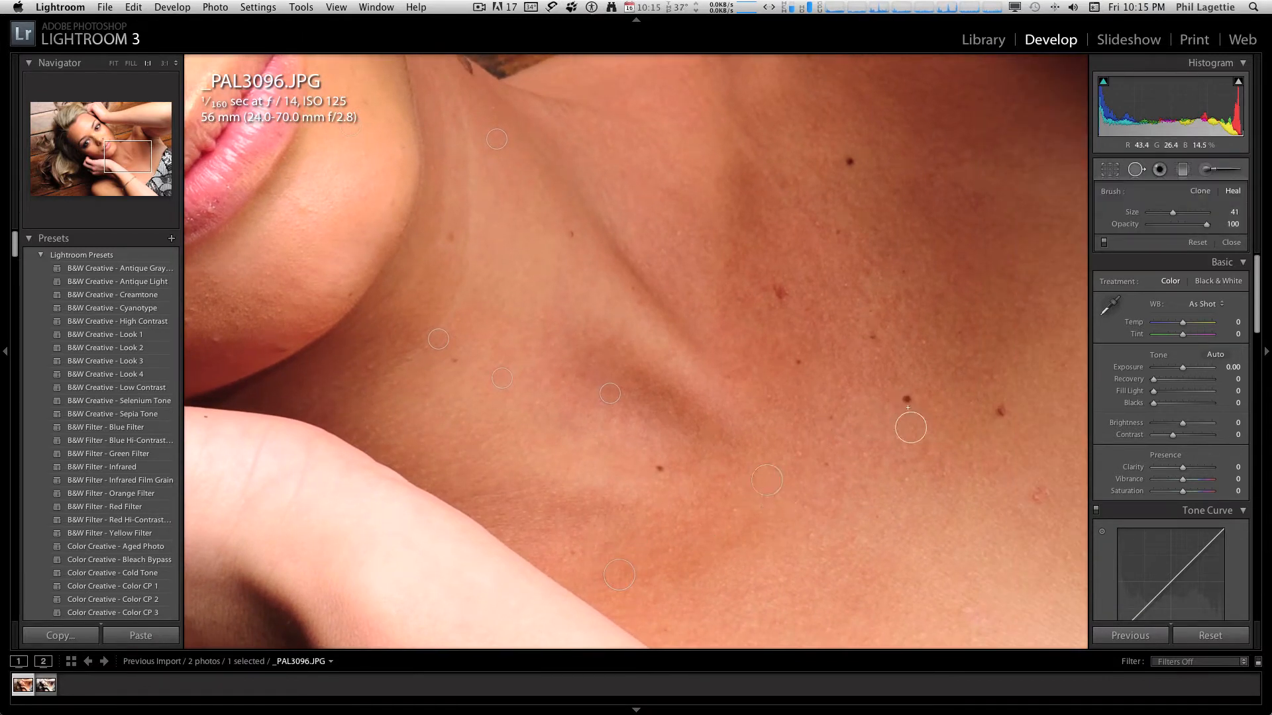
left_click(1002, 410)
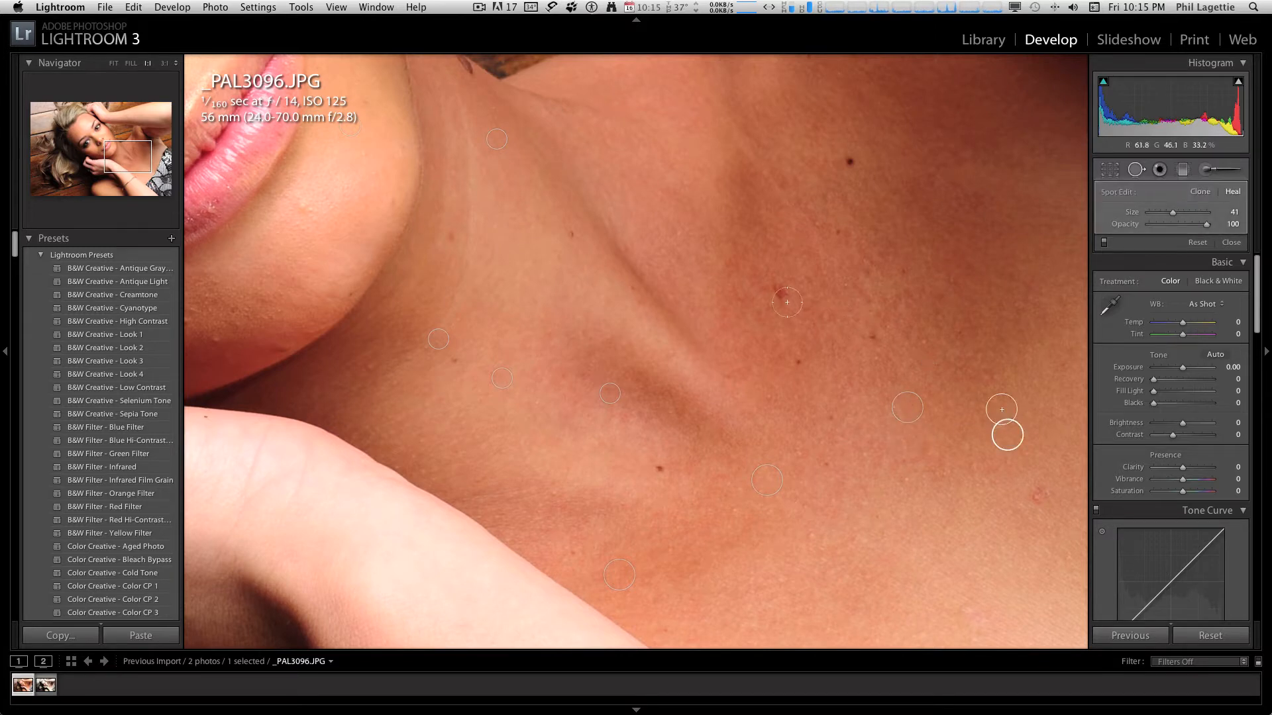
left_click_drag(783, 298, 752, 282)
Heal the dark mole on the upper chest, the pink mark near the dress, and the remaining collarbone and neck moles at size 41
scroll(812, 329, "up", 5)
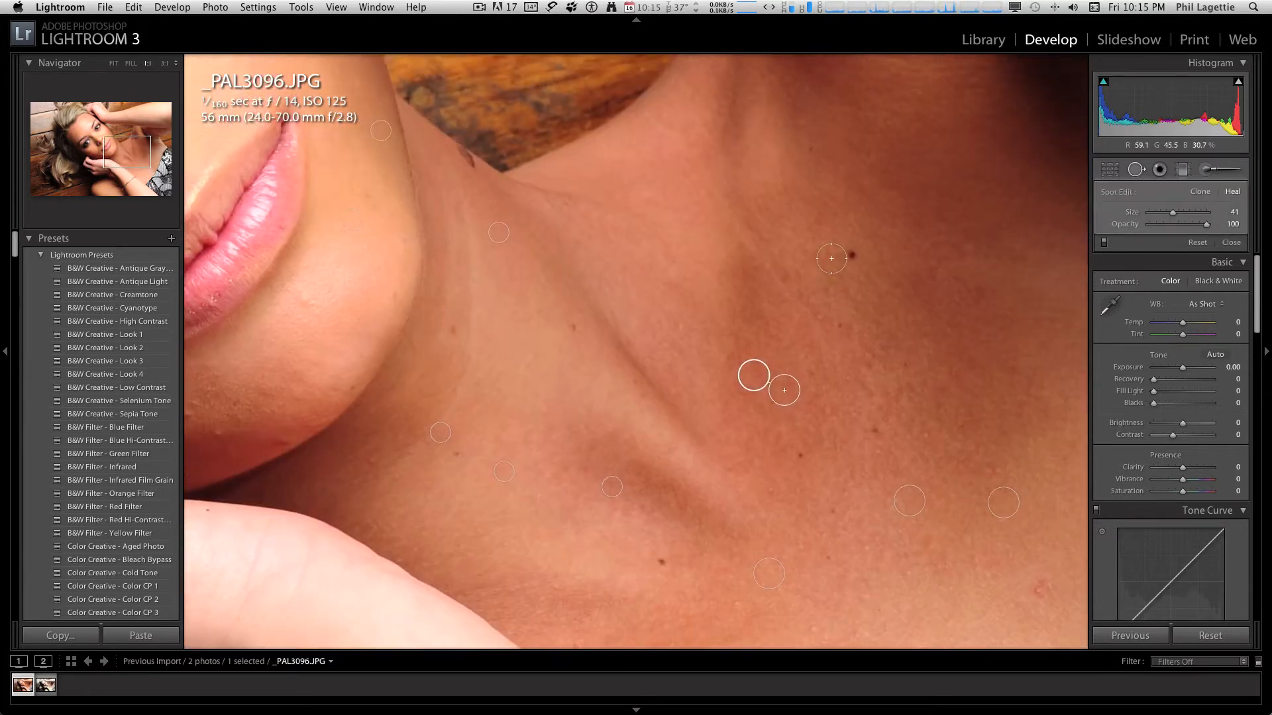
left_click_drag(850, 257, 870, 277)
left_click_drag(894, 329, 734, 239)
mouse_move(877, 493)
left_mouse_down()
mouse_move(906, 483)
mouse_move(902, 357)
left_mouse_up()
left_click_drag(906, 466, 883, 478)
mouse_move(517, 387)
left_mouse_down()
mouse_move(622, 386)
mouse_move(568, 367)
mouse_move(580, 396)
mouse_move(748, 474)
left_mouse_up()
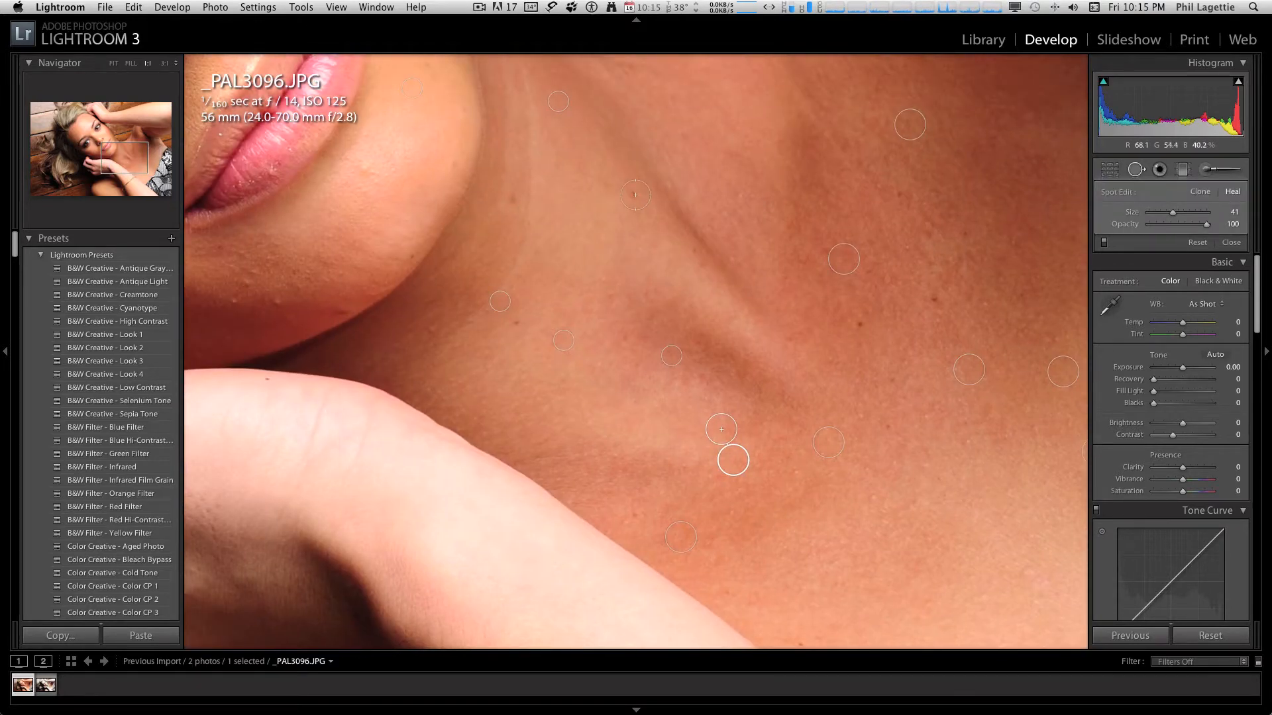
mouse_move(636, 195)
left_mouse_down()
mouse_move(610, 213)
mouse_move(686, 316)
left_mouse_up()
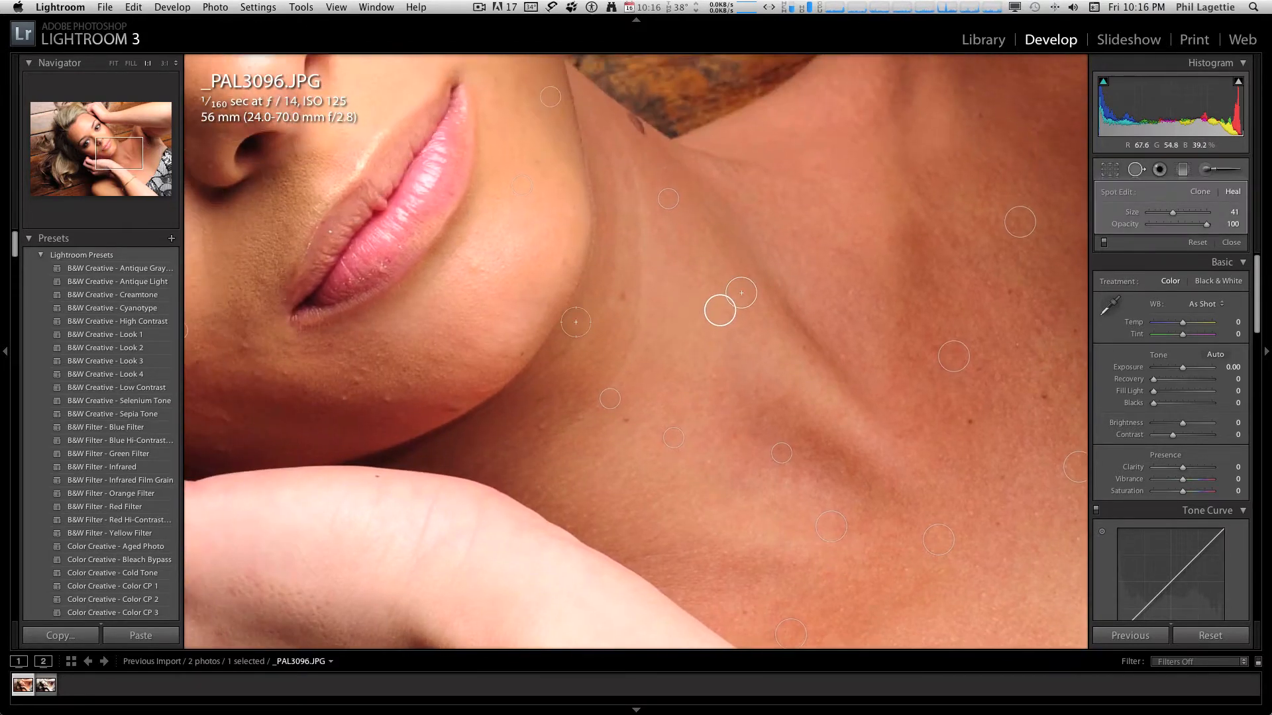
Heal the small bumps on the chin and shadowed jaw below the lips with size 23 spots
left_click_drag(575, 323, 837, 294)
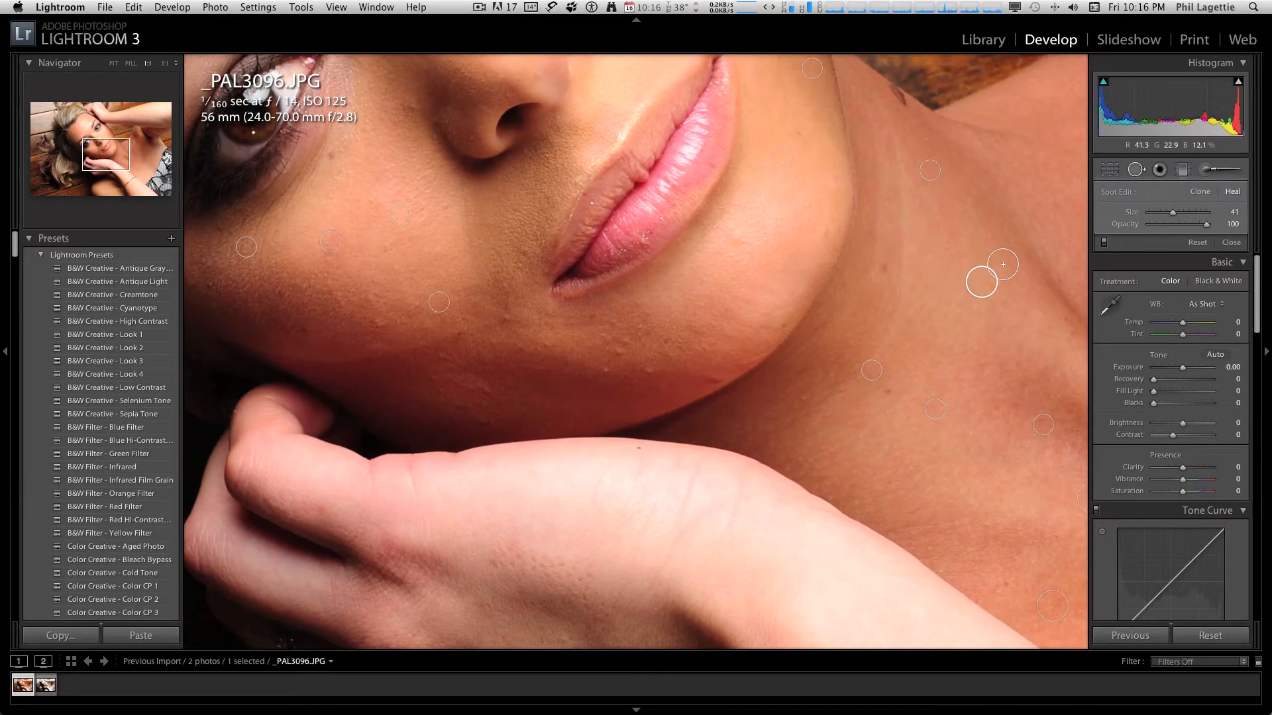
mouse_move(650, 371)
left_mouse_down()
mouse_move(654, 357)
mouse_move(594, 347)
mouse_move(597, 376)
left_mouse_up()
left_click_drag(571, 377, 633, 365)
left_click_drag(550, 378, 573, 378)
left_click_drag(637, 372, 741, 425)
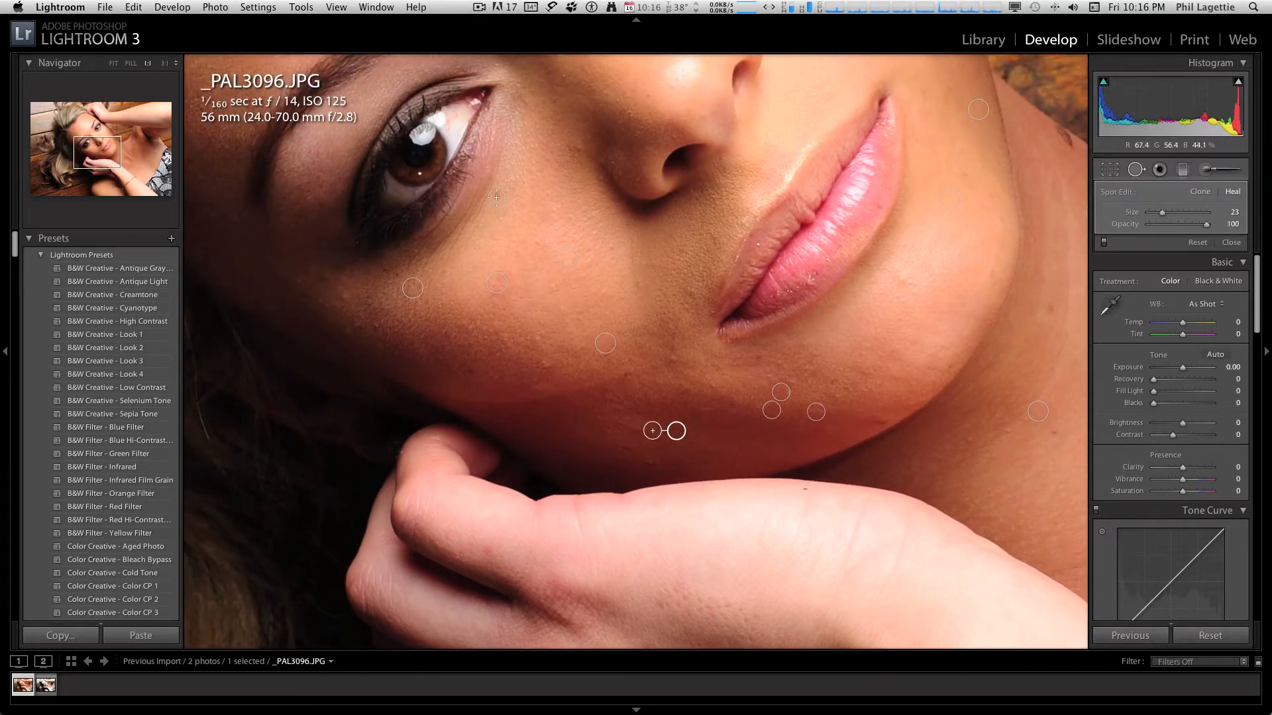
Heal the small blemishes on the forehead near the hairline with size 23 spots
left_click_drag(496, 197, 622, 406)
left_click_drag(605, 335, 731, 461)
key("Return")
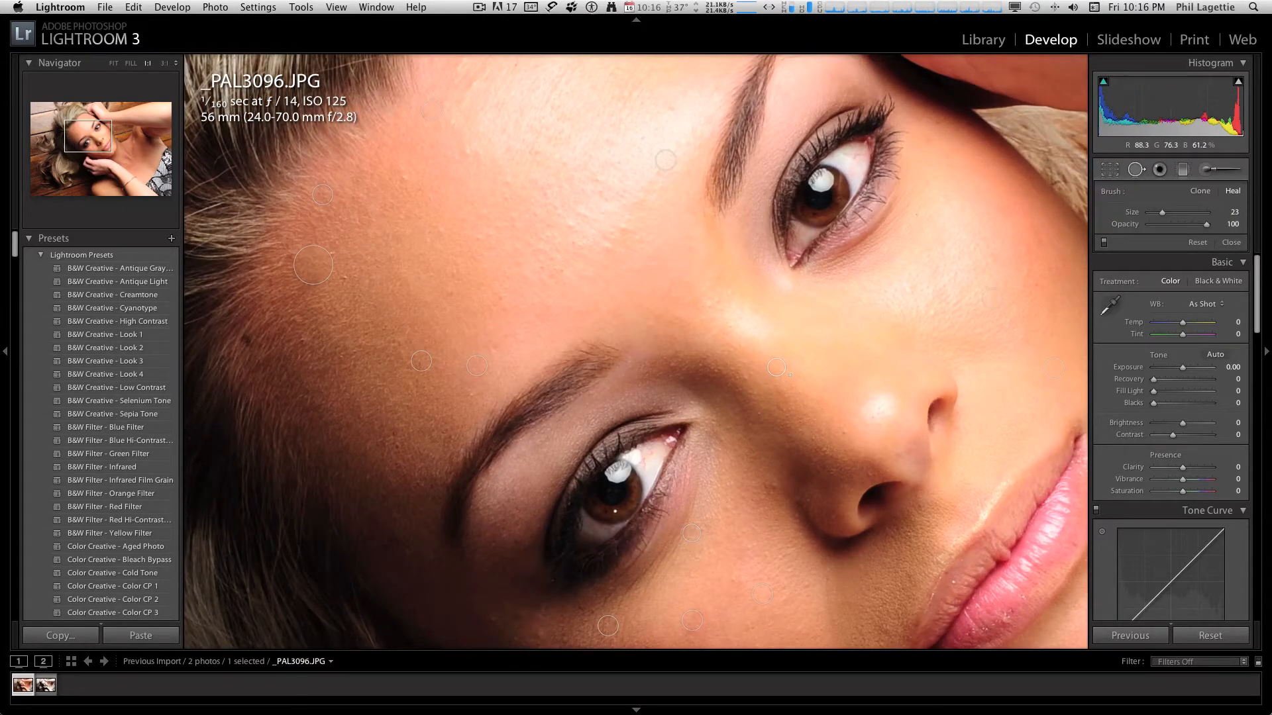
left_click(777, 367)
left_click_drag(777, 367, 879, 475)
key("Return")
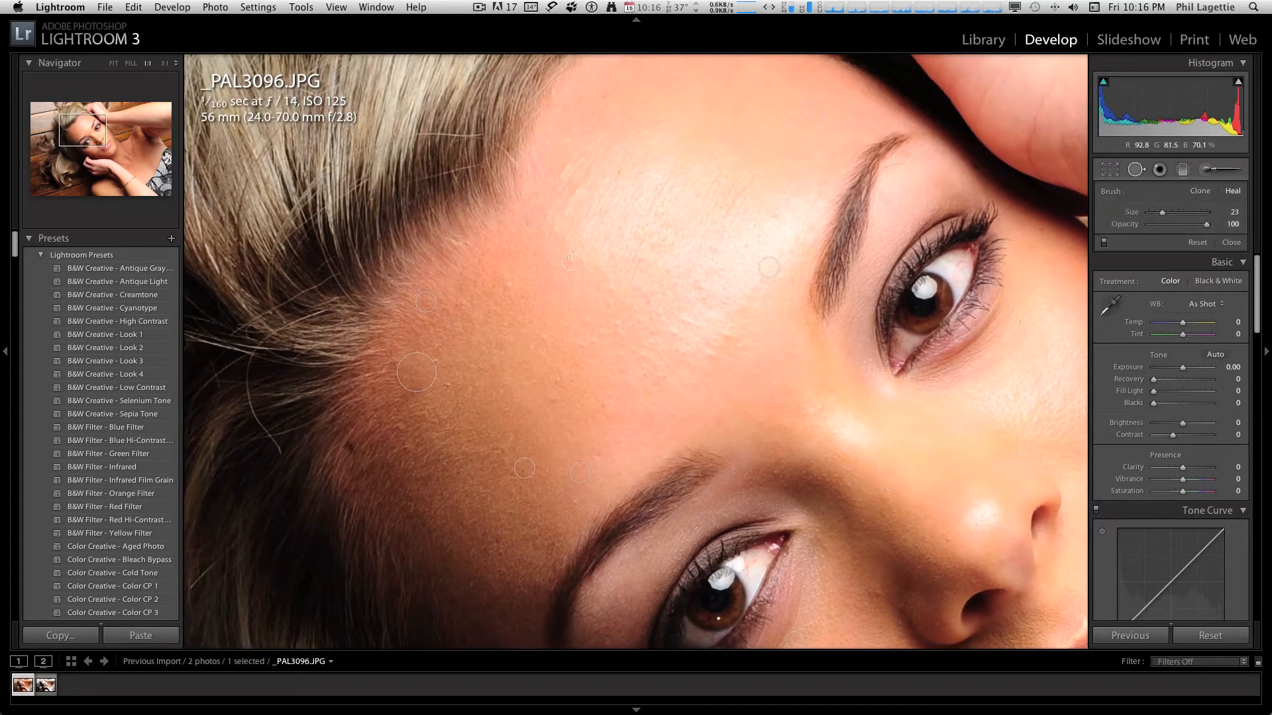
left_click(574, 280)
key("Return")
left_click(507, 285)
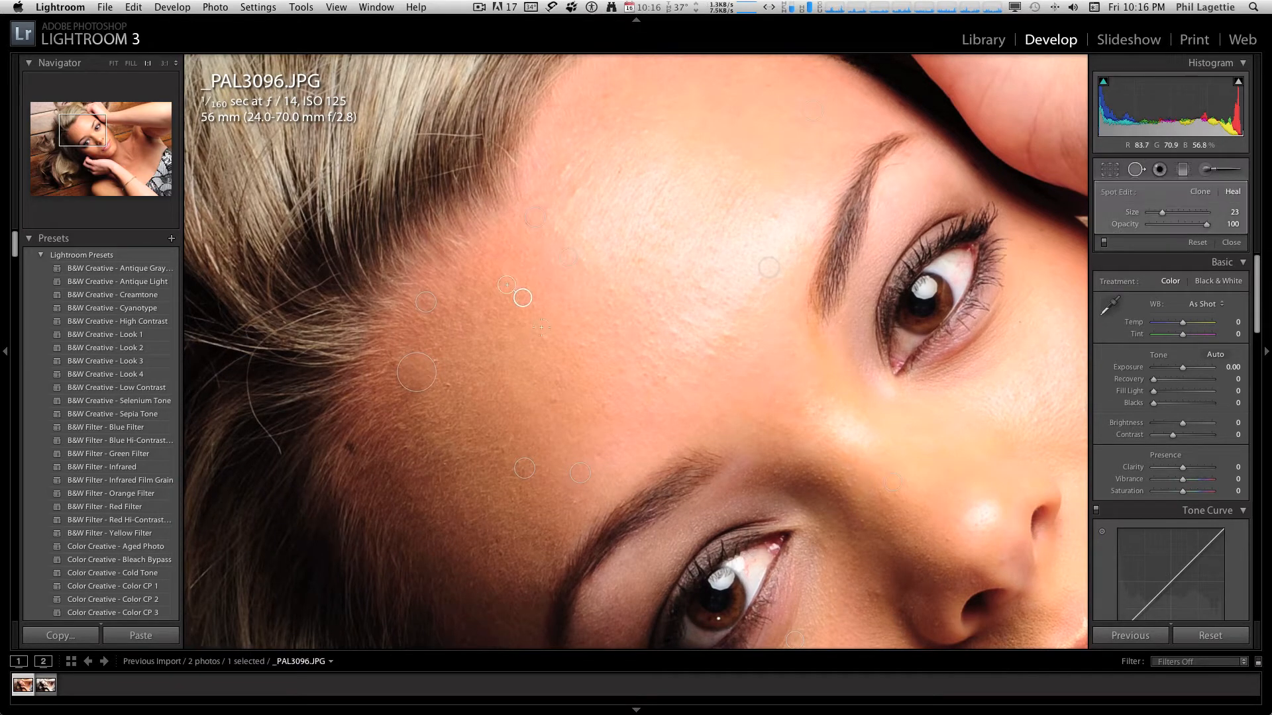
key("Return")
left_click(544, 337)
Heal the small moles in the middle of the chest beside the collarbone with size 23 spots
left_click_drag(768, 461, 590, 316)
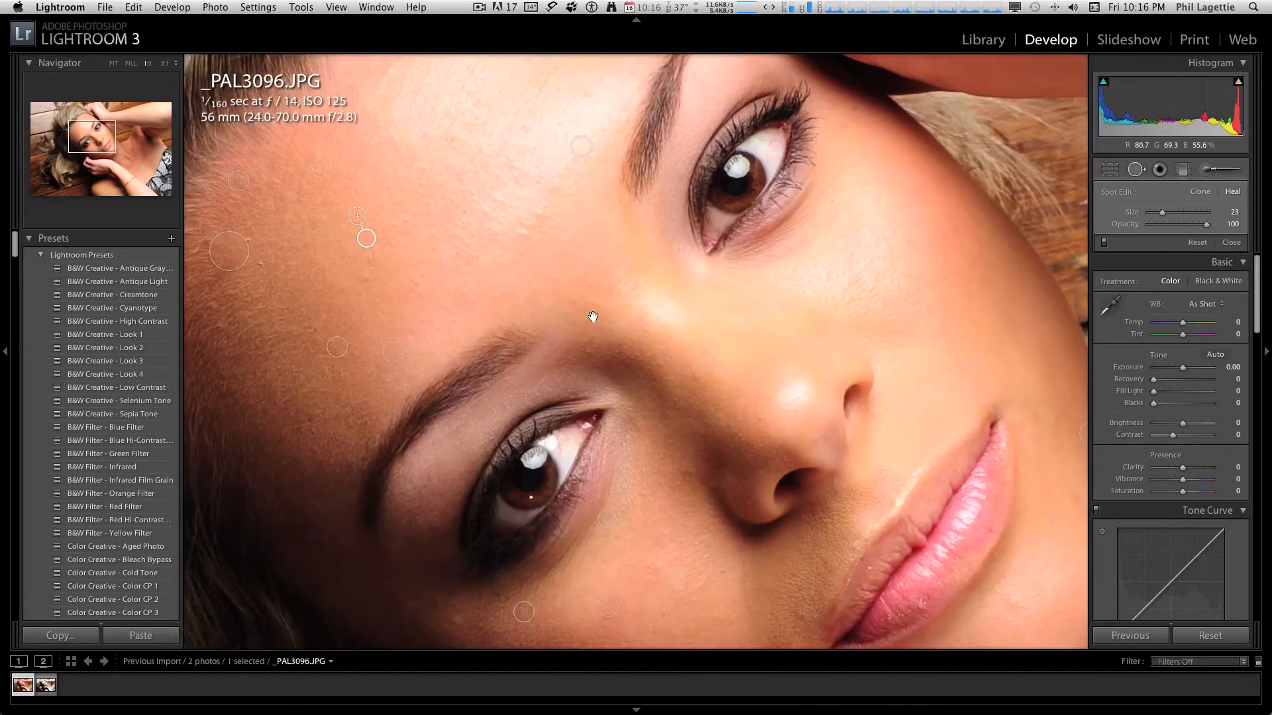
left_click_drag(728, 316, 477, 209)
left_click_drag(704, 344, 520, 227)
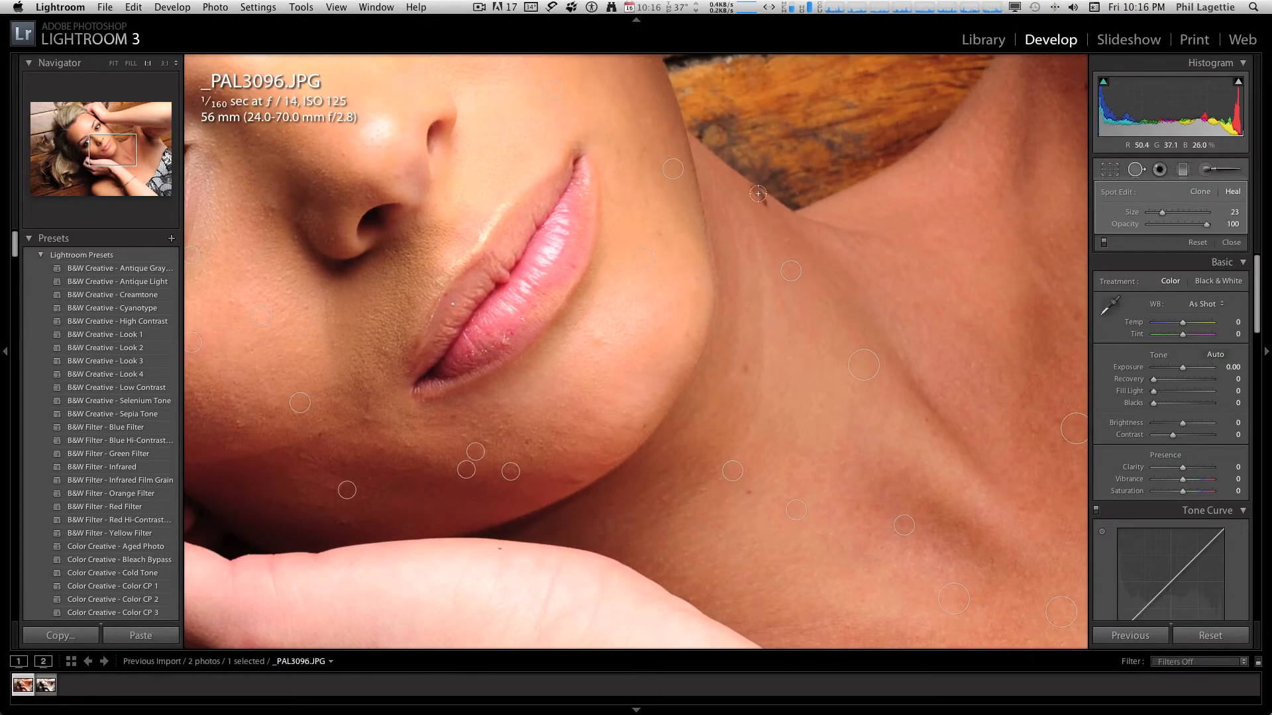
left_click_drag(792, 363, 579, 238)
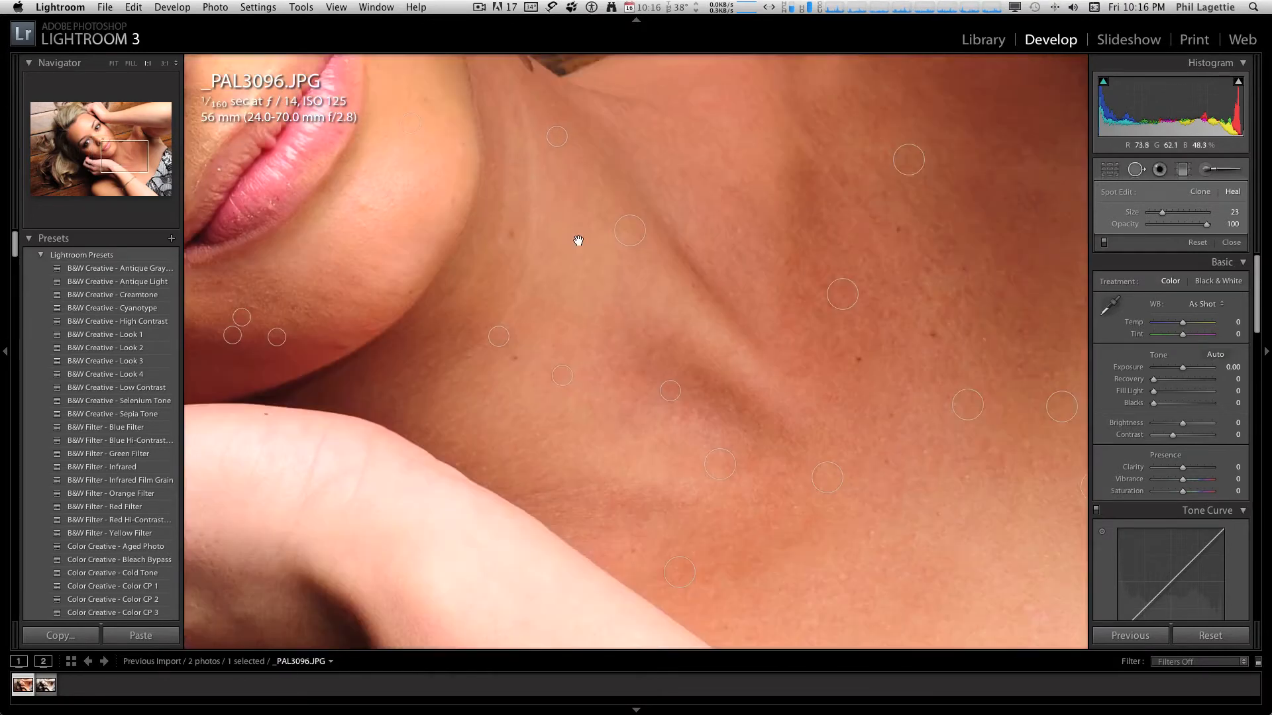
left_click_drag(715, 260, 448, 275)
left_click(670, 351)
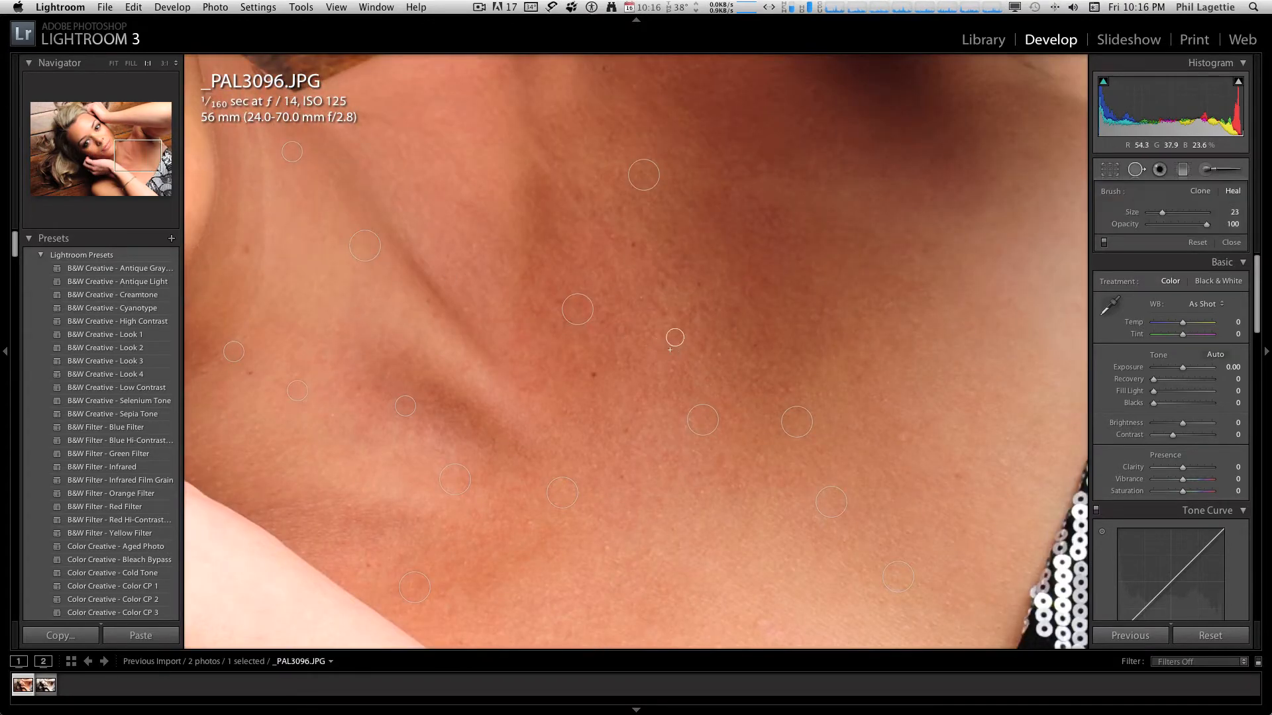
left_click(595, 374)
left_click_drag(620, 419, 573, 310)
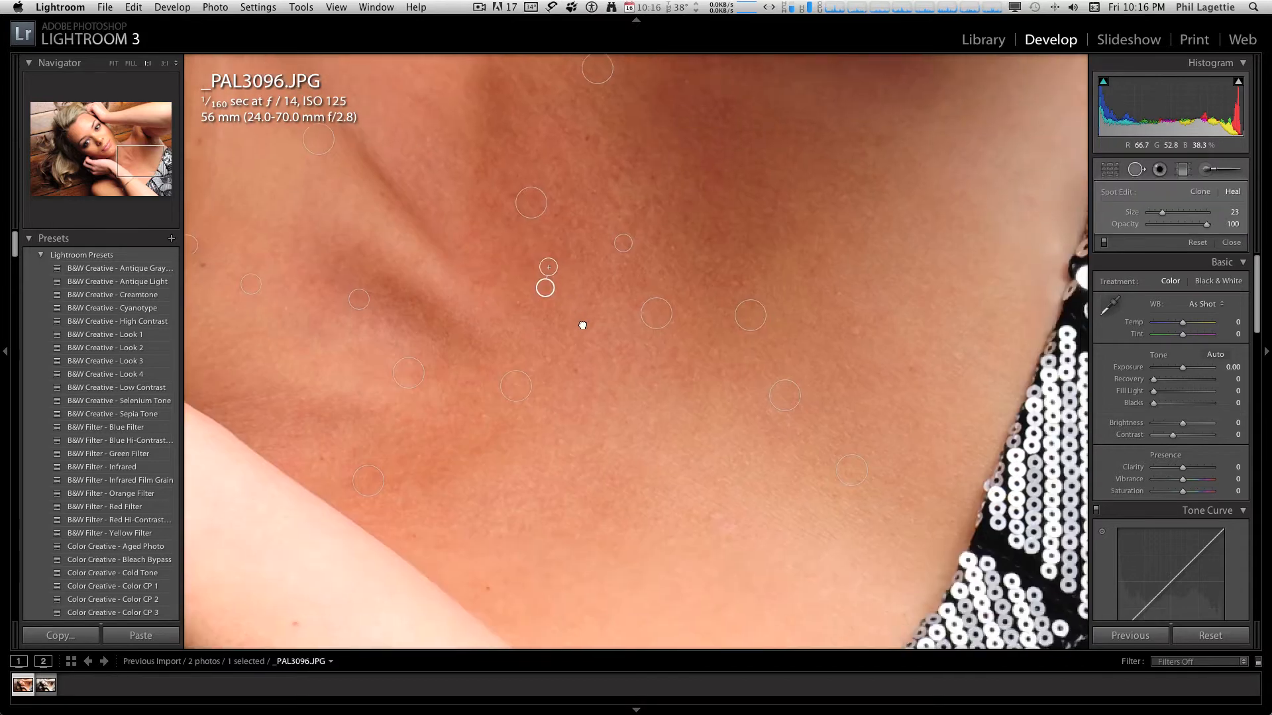
left_click(574, 367)
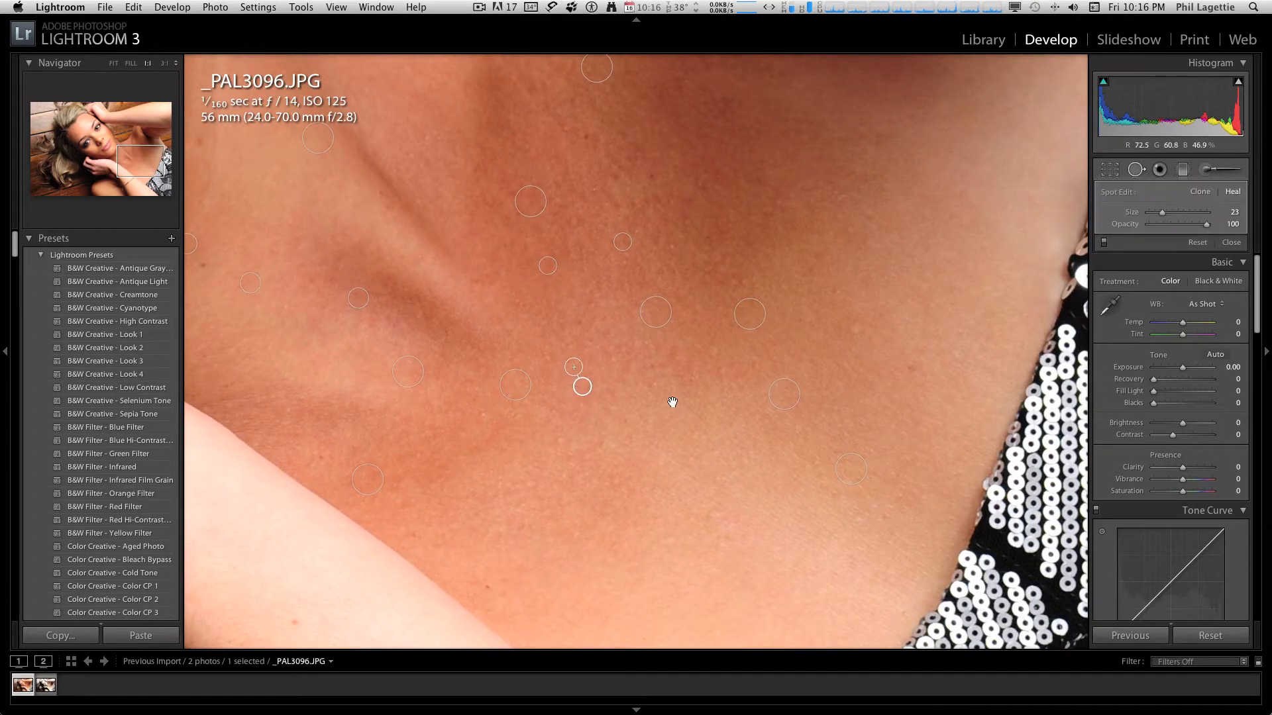
Heal the blemish on the chest near the sequined dress and the one in the shadowed upper chest at size 23
left_click_drag(673, 403, 659, 443)
left_click(889, 391)
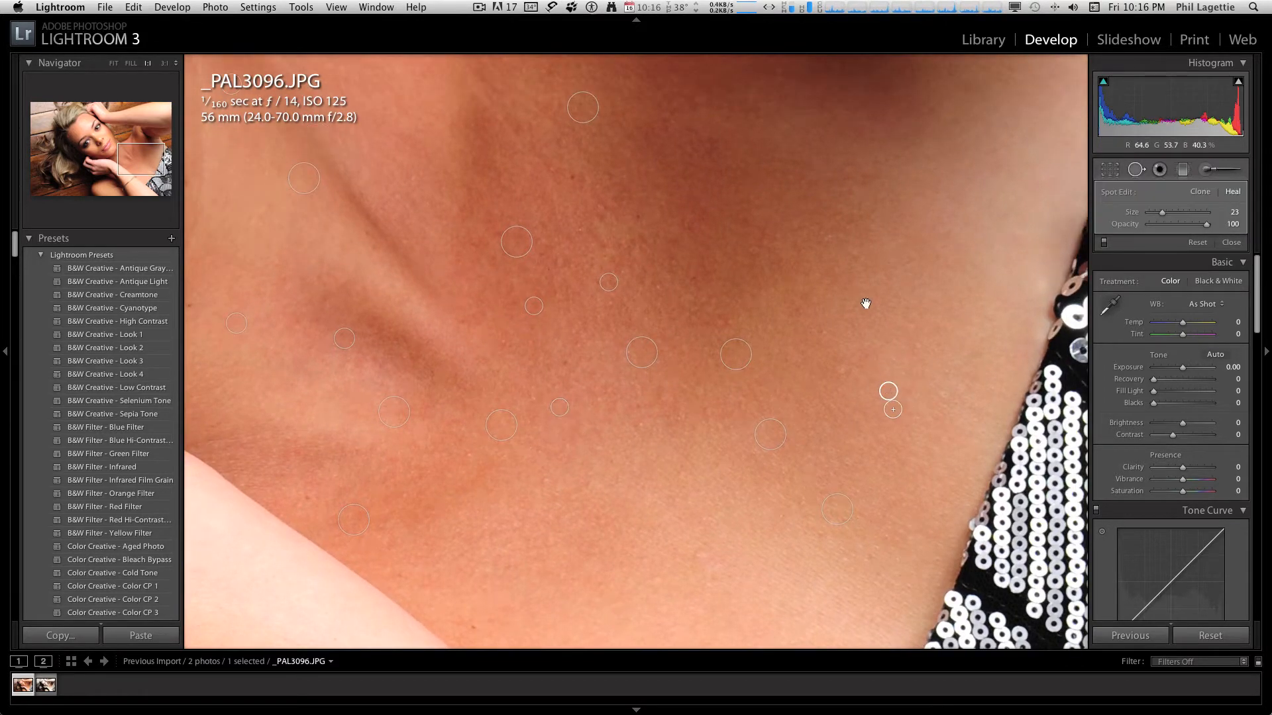
left_click_drag(863, 288, 801, 408)
left_click(598, 346)
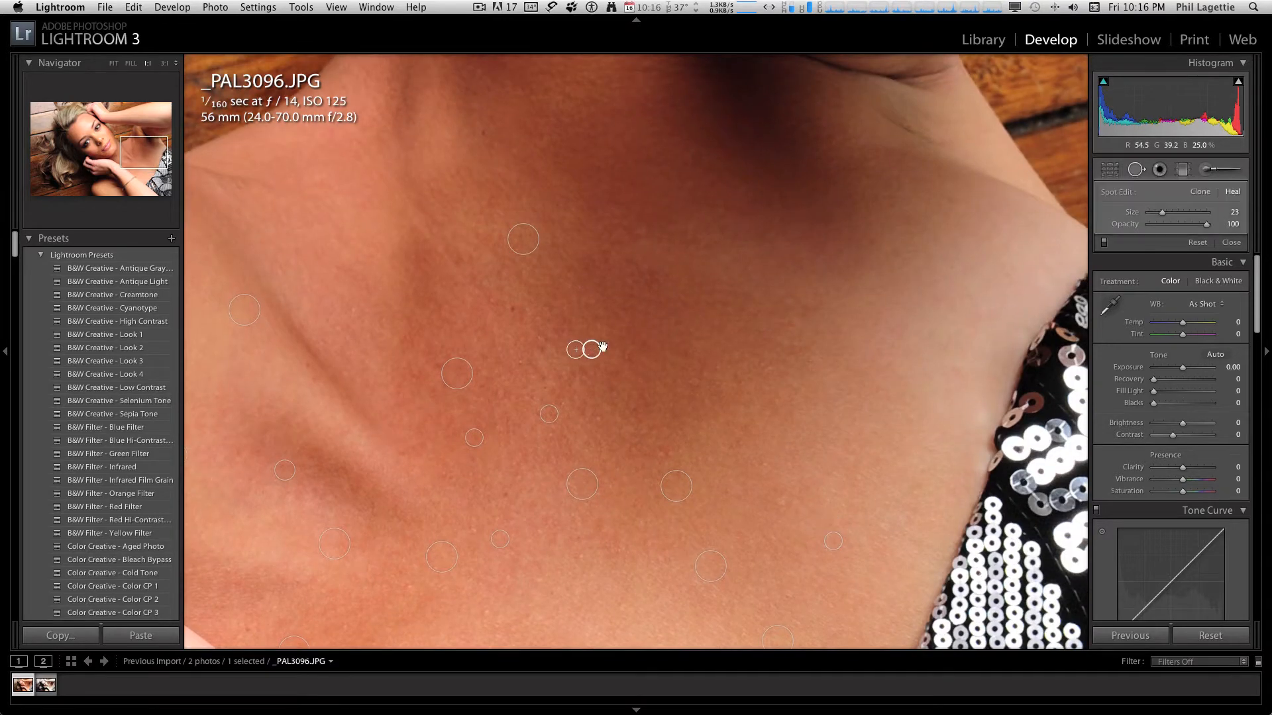
Heal the mole on the chest beside the forearm and the mole on the forearm above the bracelet at size 23
left_click_drag(661, 384, 719, 217)
left_click_drag(696, 430, 678, 280)
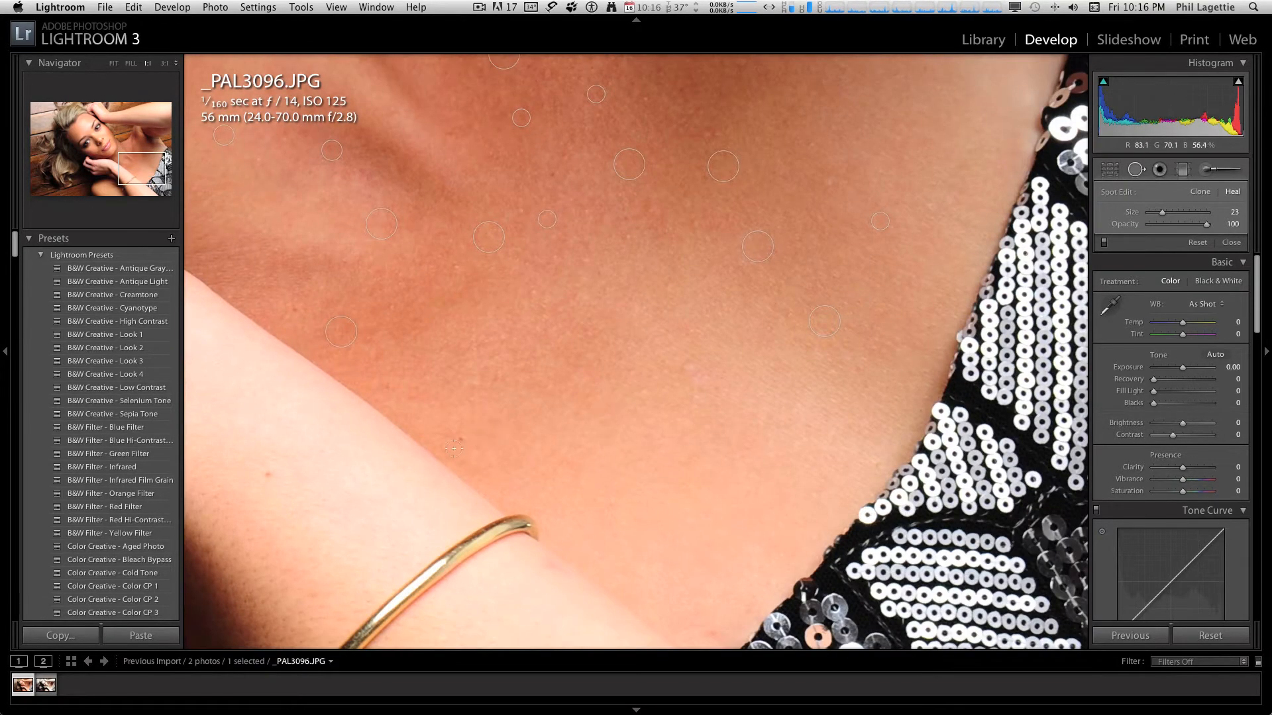
left_click_drag(488, 446, 667, 420)
left_click(673, 421)
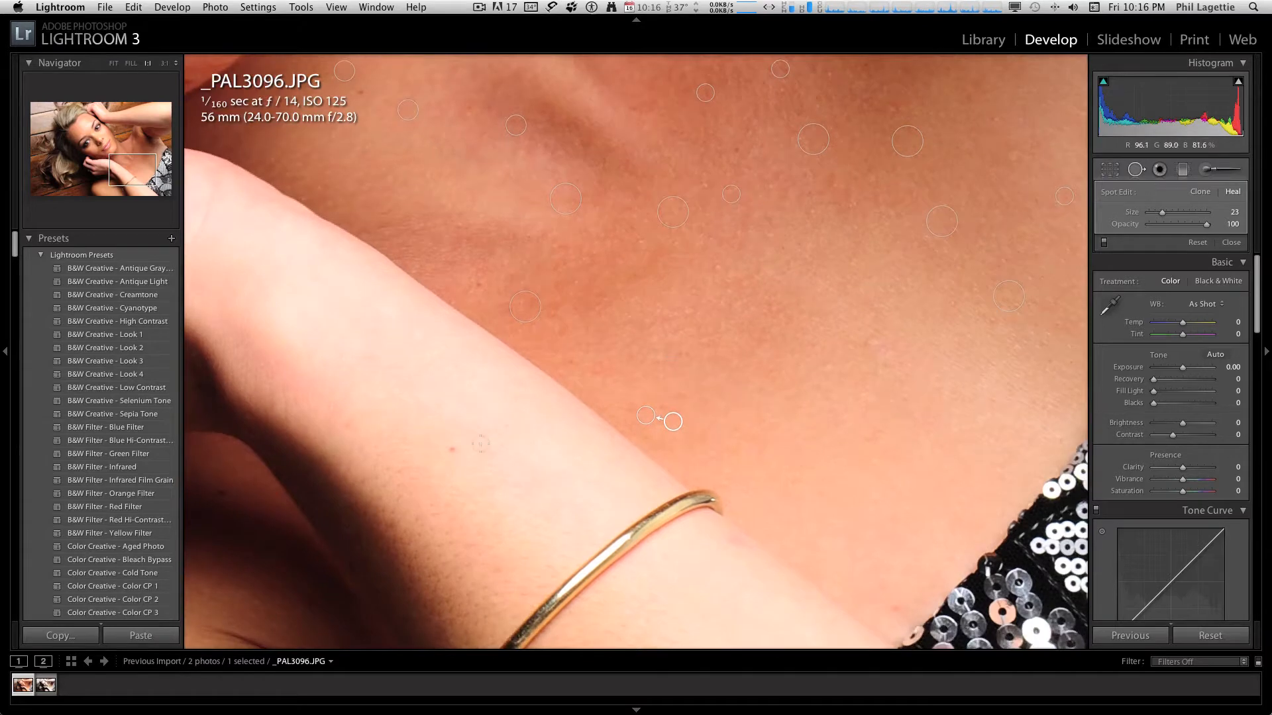
left_click(451, 449)
left_click_drag(443, 418, 678, 383)
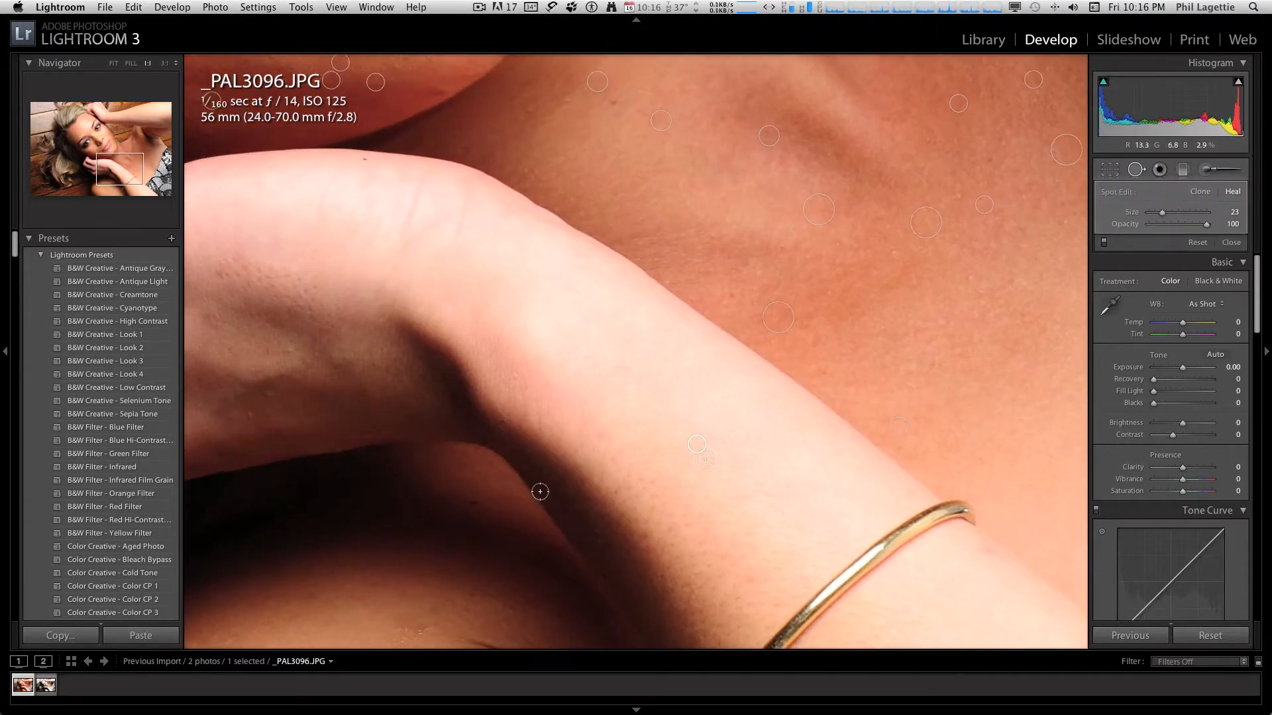
Compare the whole photo with the spot healing off and on, and close the Spot Removal tool
left_click_drag(636, 283, 891, 440)
left_click_drag(789, 260, 928, 457)
left_click_drag(833, 306, 921, 488)
left_click_drag(826, 380, 878, 413)
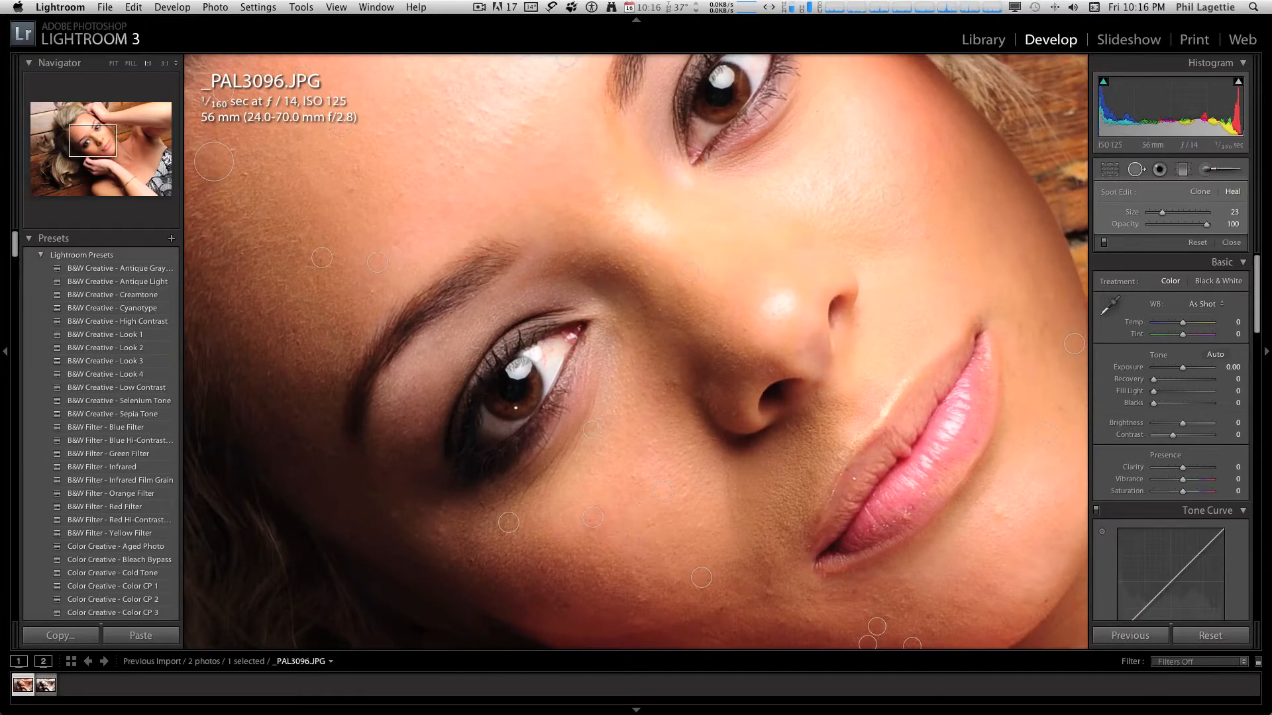
left_click(114, 65)
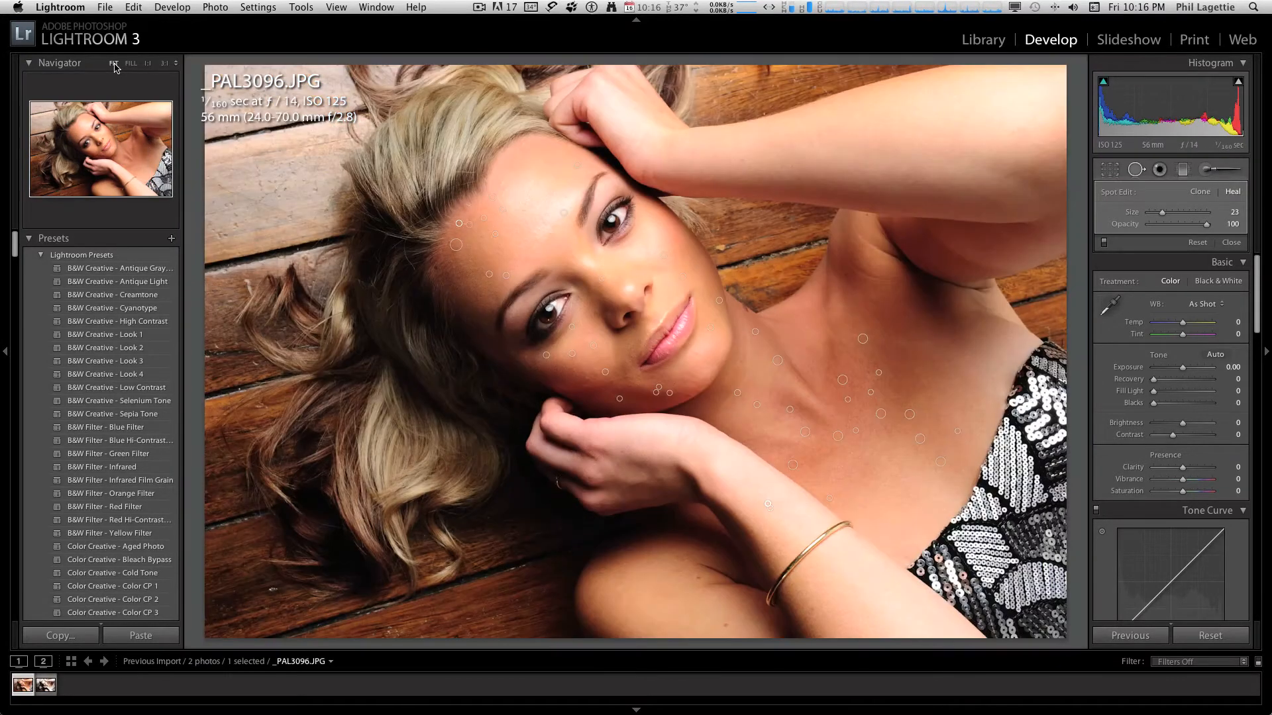
left_click(1104, 243)
left_click(1105, 243)
left_click(1104, 243)
left_click(1104, 243)
left_click(1105, 244)
left_click(1104, 243)
left_click(1230, 244)
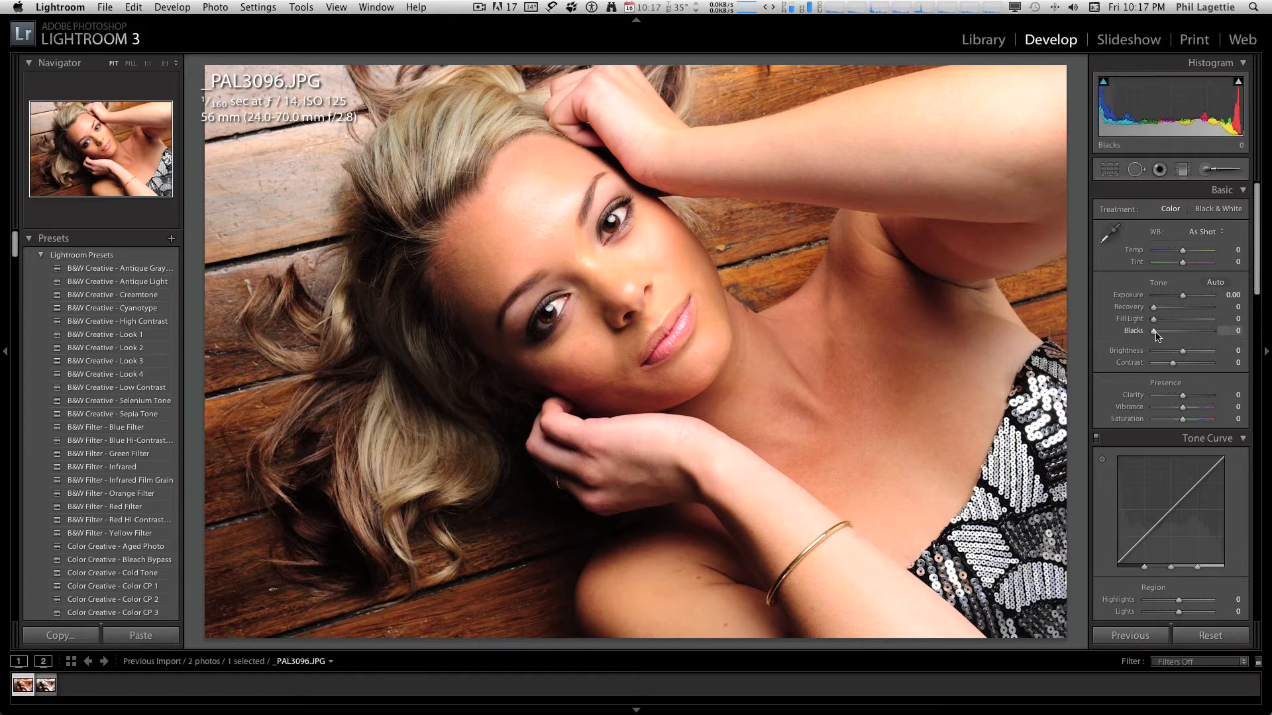
Set the photo's Temp to -4, Saturation to -24, Recovery to 22 and Blacks to 10
left_click_drag(1154, 336, 1160, 336)
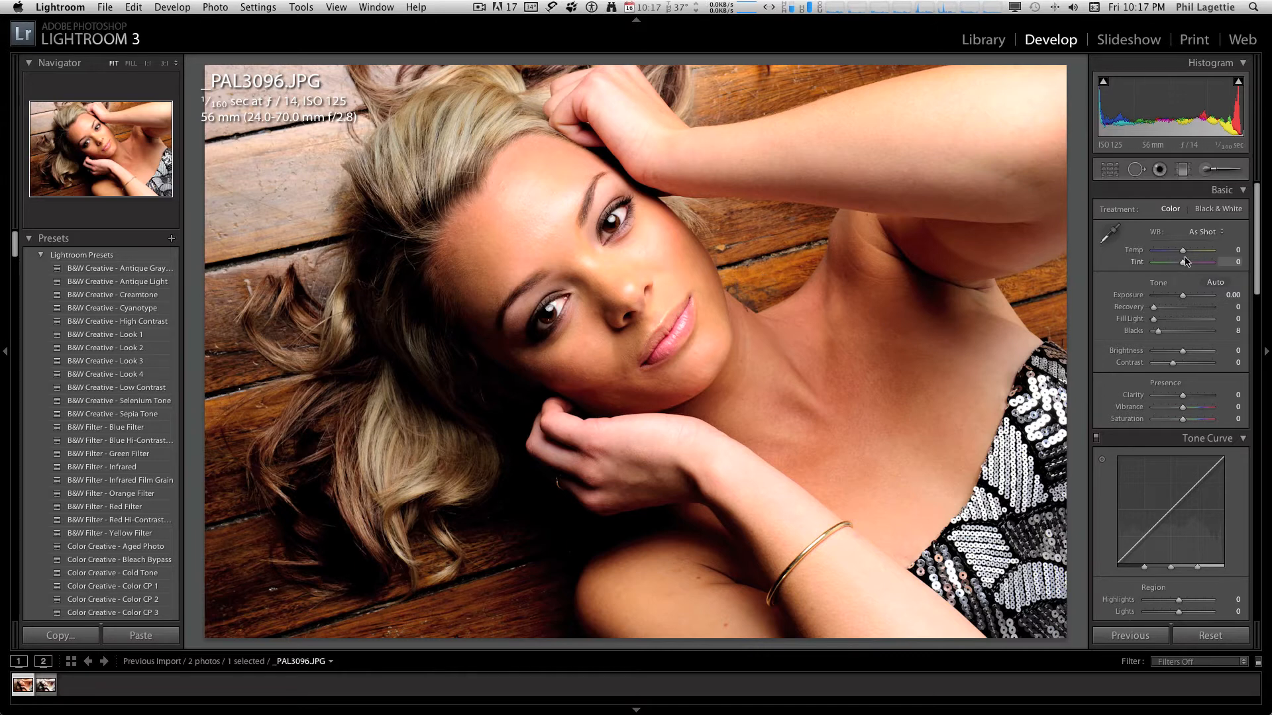
left_click_drag(1182, 251, 1180, 252)
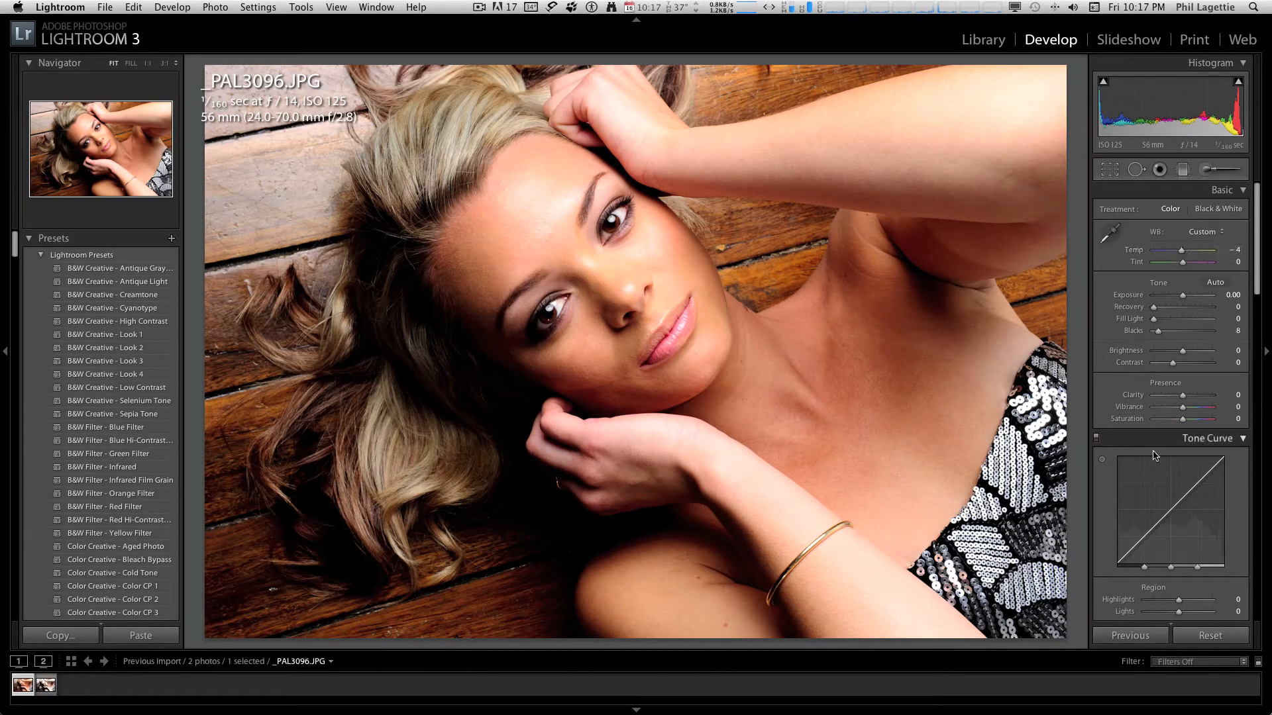
left_click_drag(1183, 422, 1175, 422)
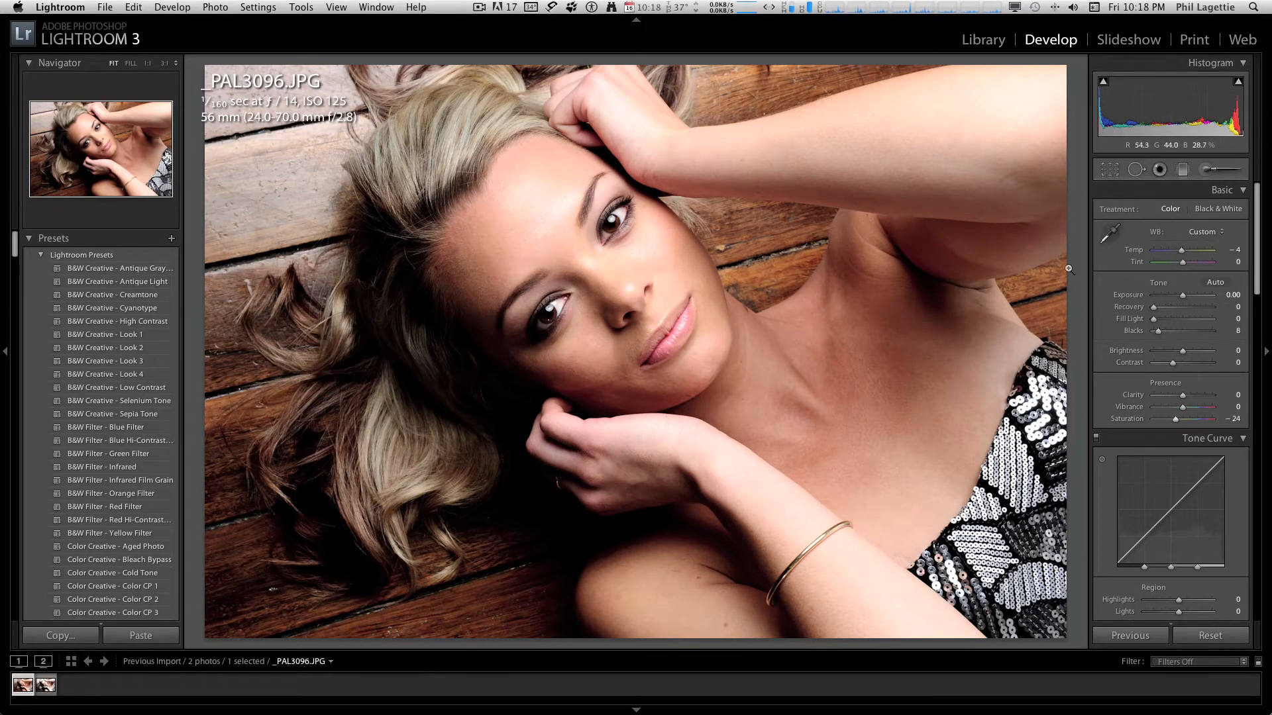
mouse_move(1154, 307)
left_mouse_down()
mouse_move(1168, 311)
mouse_move(1160, 331)
left_mouse_up()
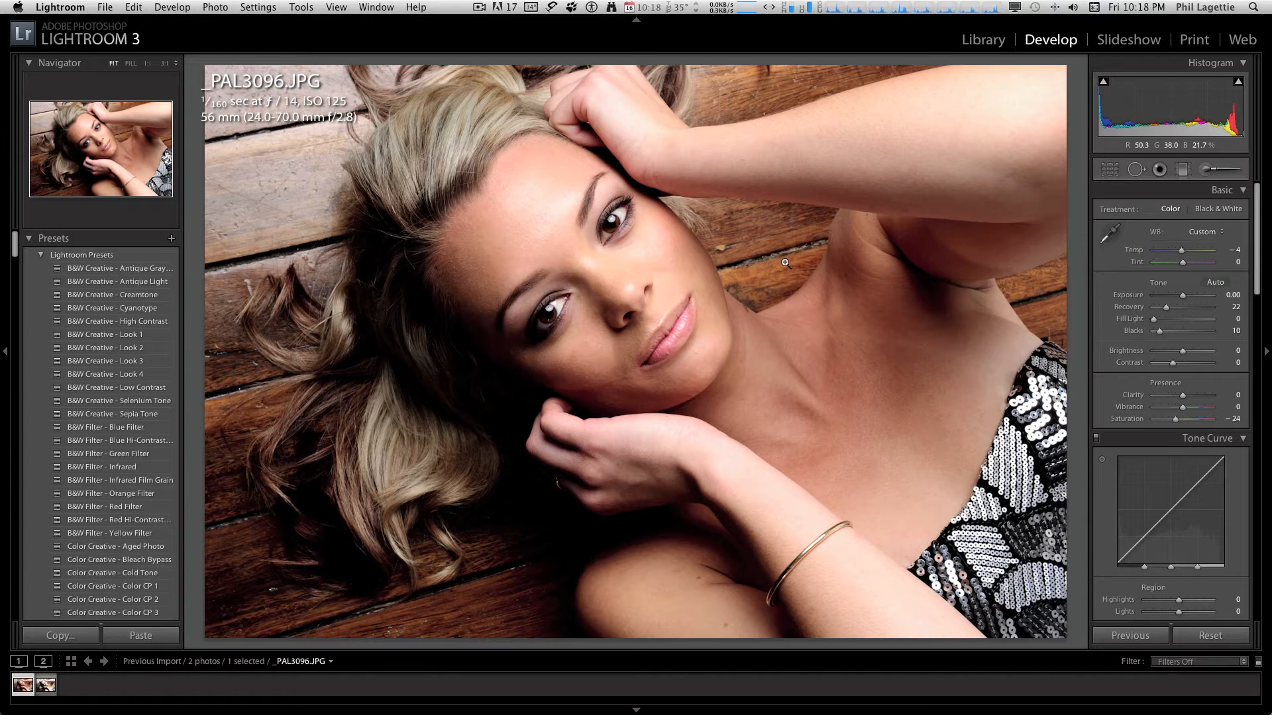
Open a copy with Lightroom adjustments in Photoshop CS5, stacked with the original, and view it at 25%
key("super+e")
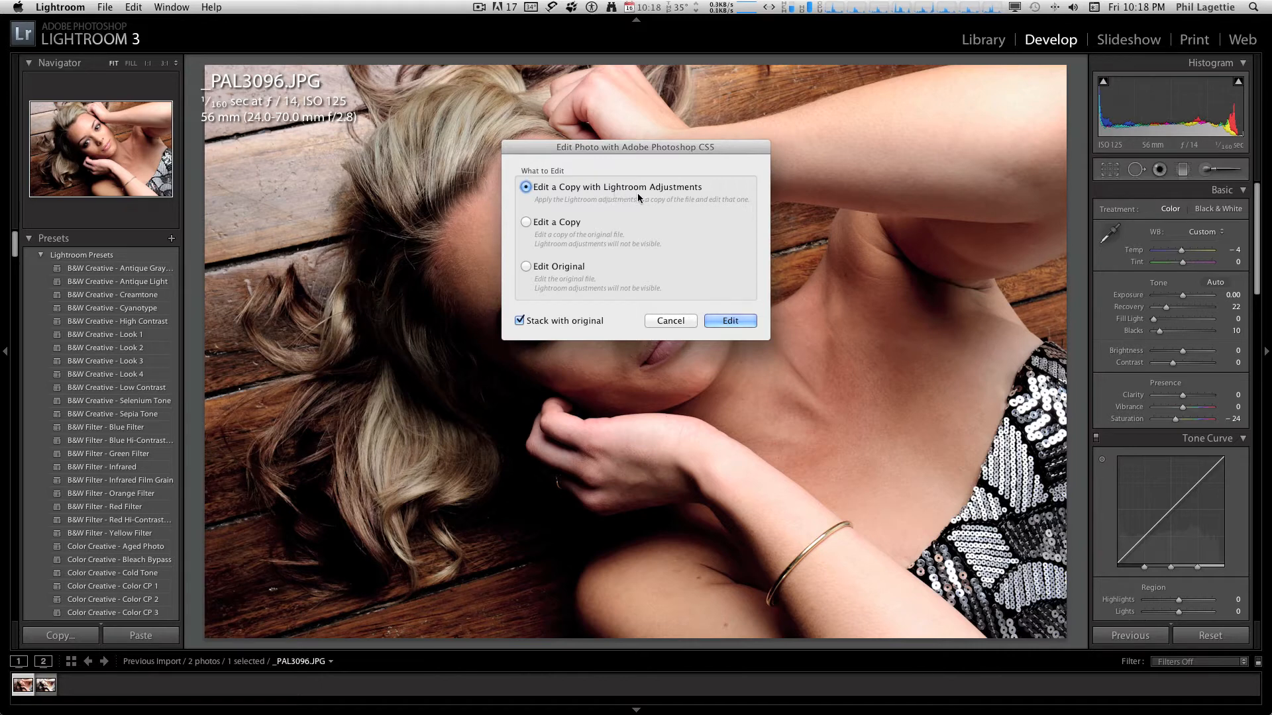
left_click(729, 320)
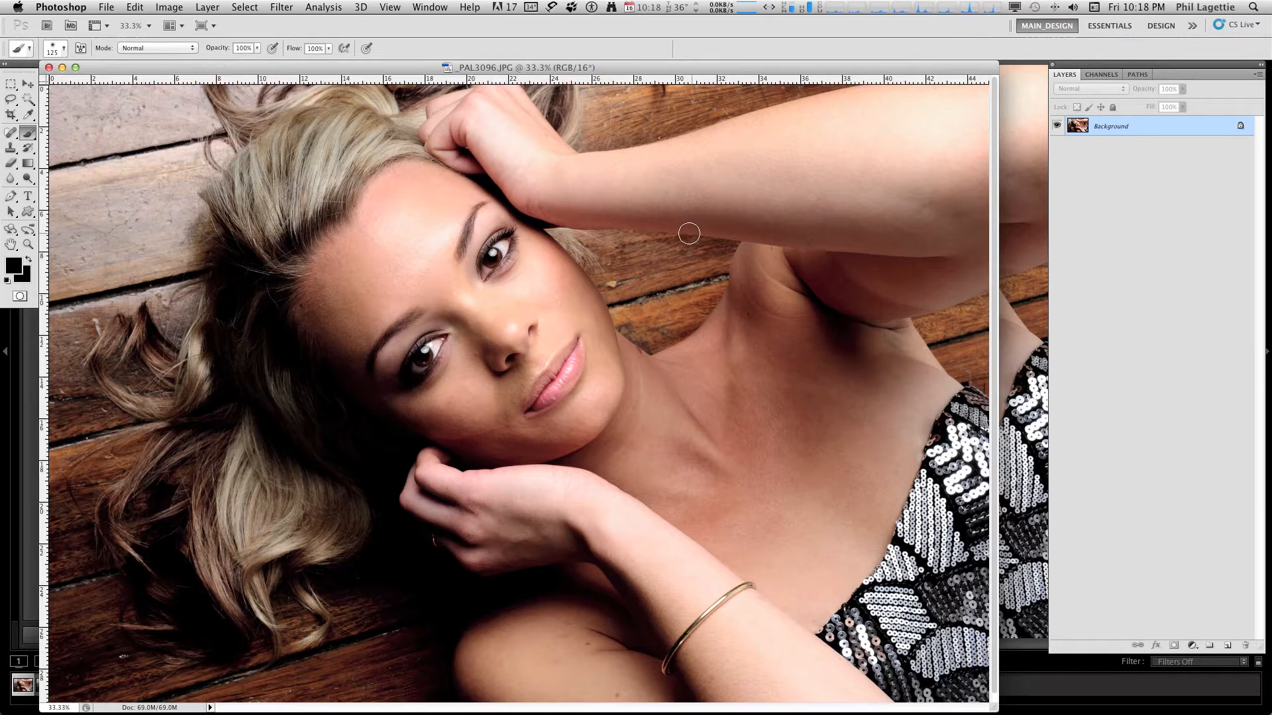
key("super+minus")
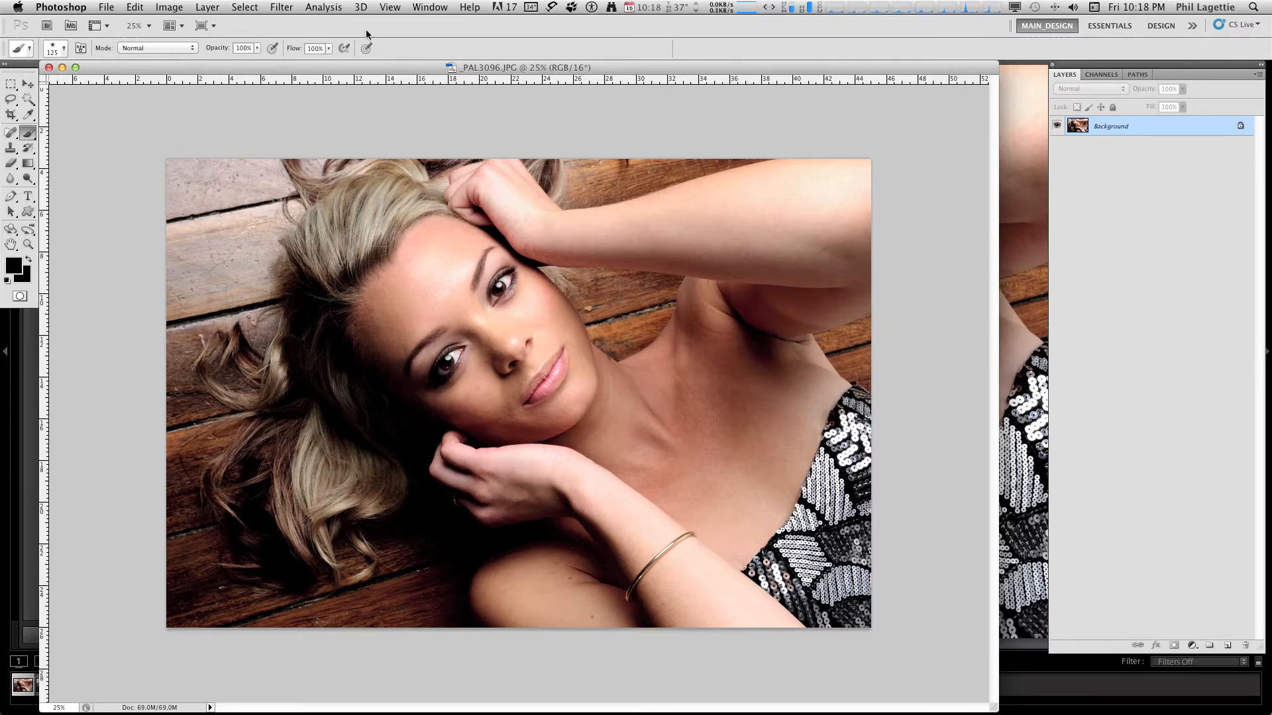
Open the Imagenomic Portraiture filter on the Background layer
left_click(282, 8)
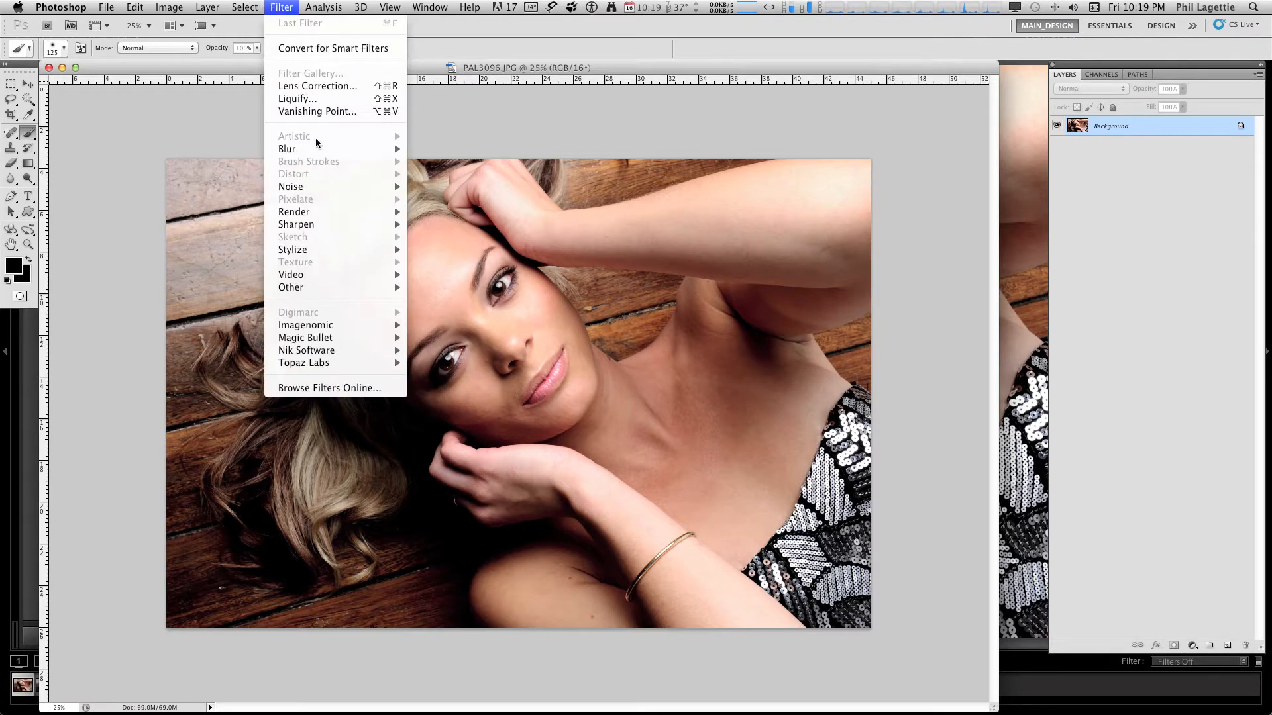
mouse_move(343, 328)
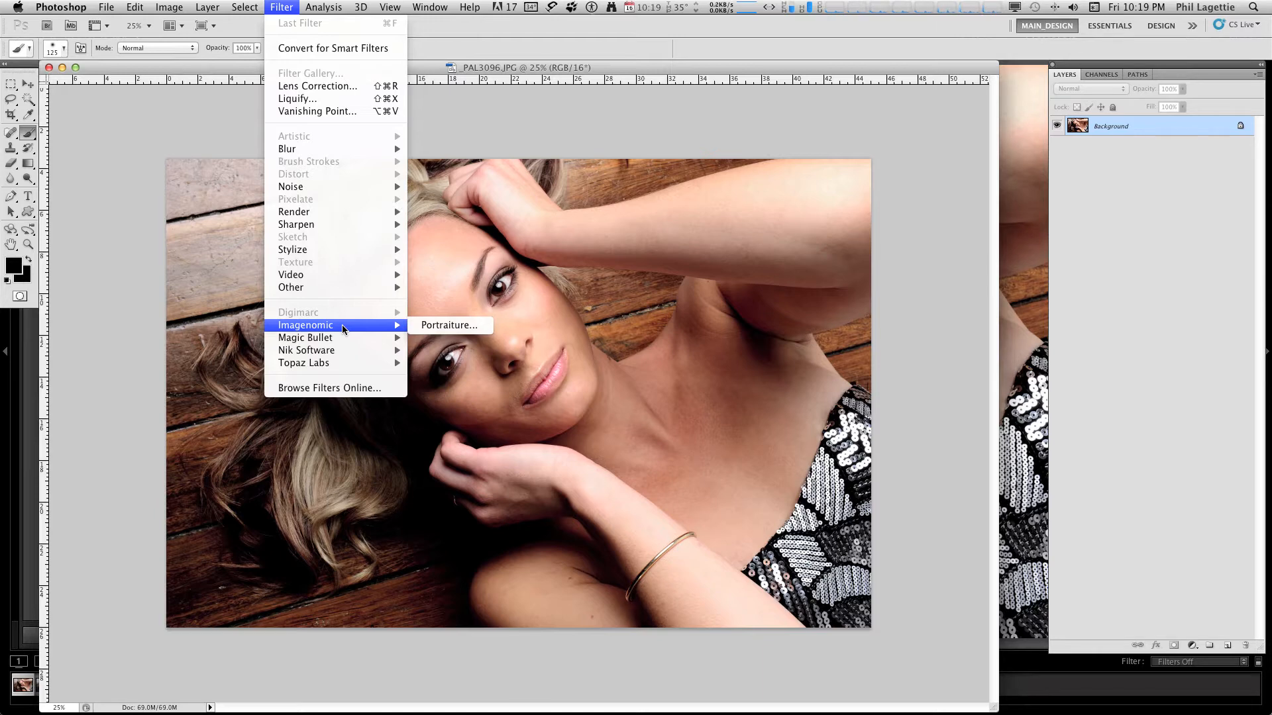
left_click(439, 325)
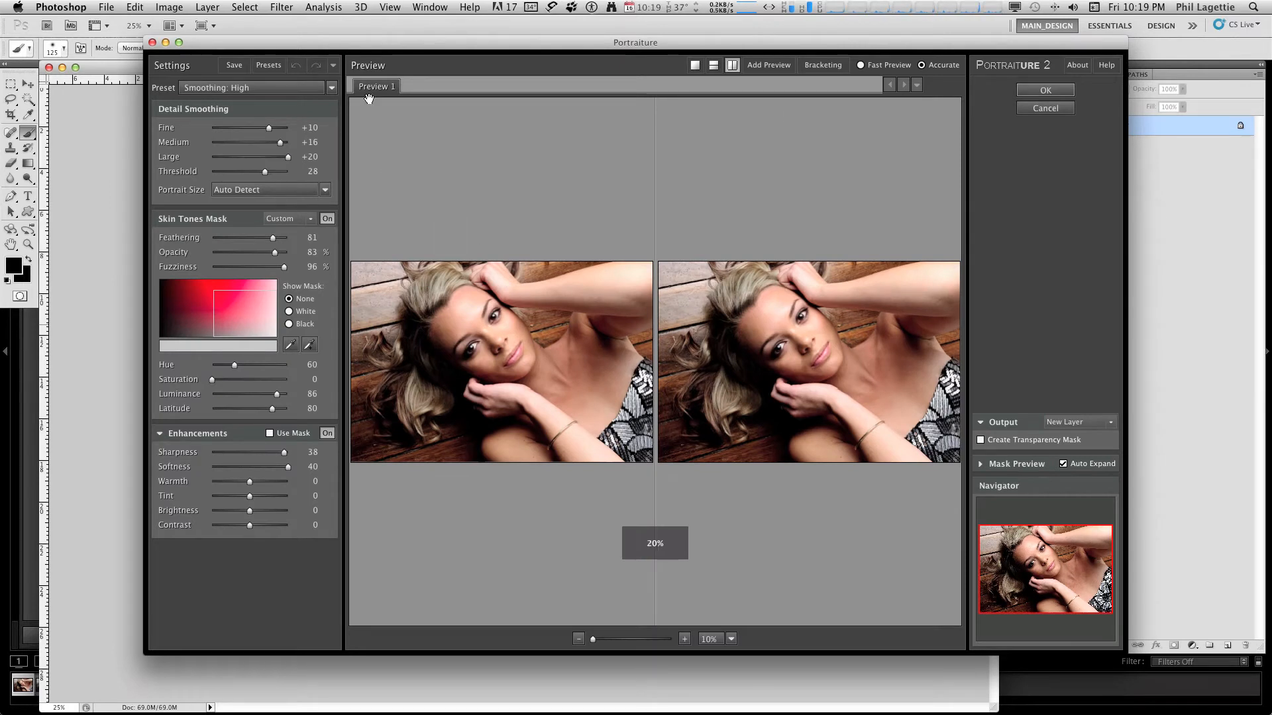
Choose the Smoothing: High preset and define the skin tones mask by sampling skin on the forehead and chest
left_click(332, 88)
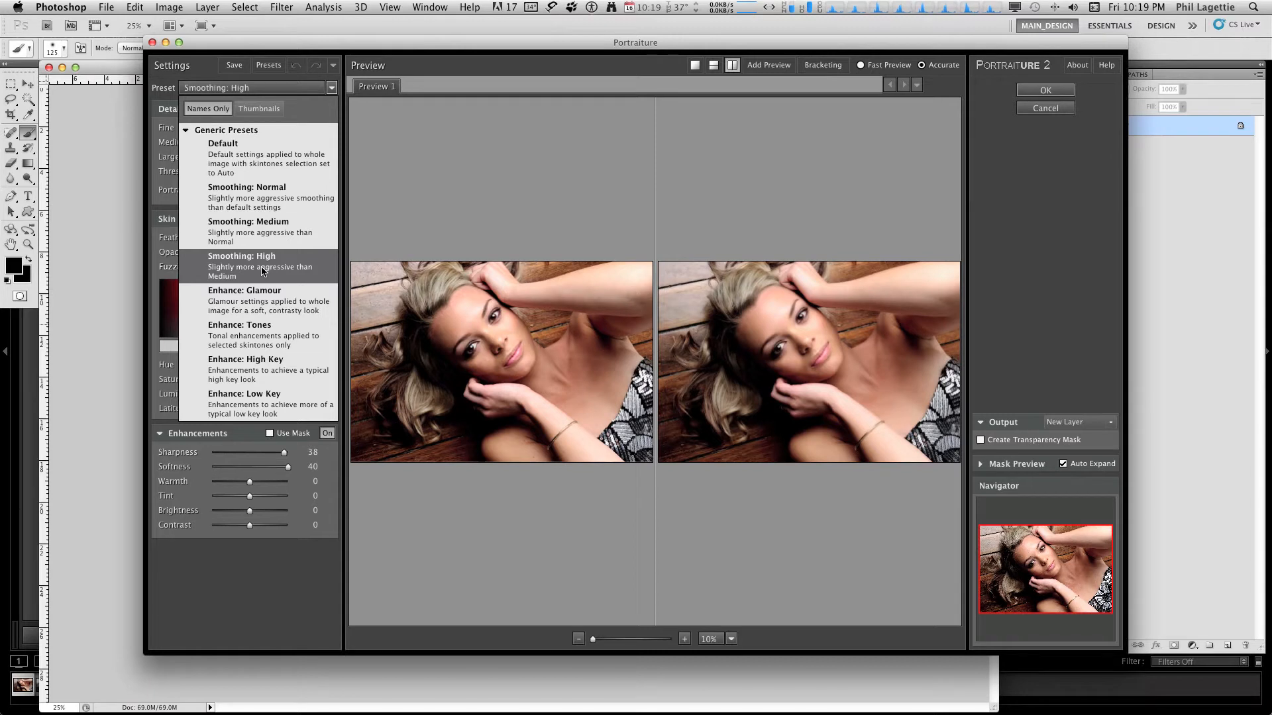
left_click(262, 267)
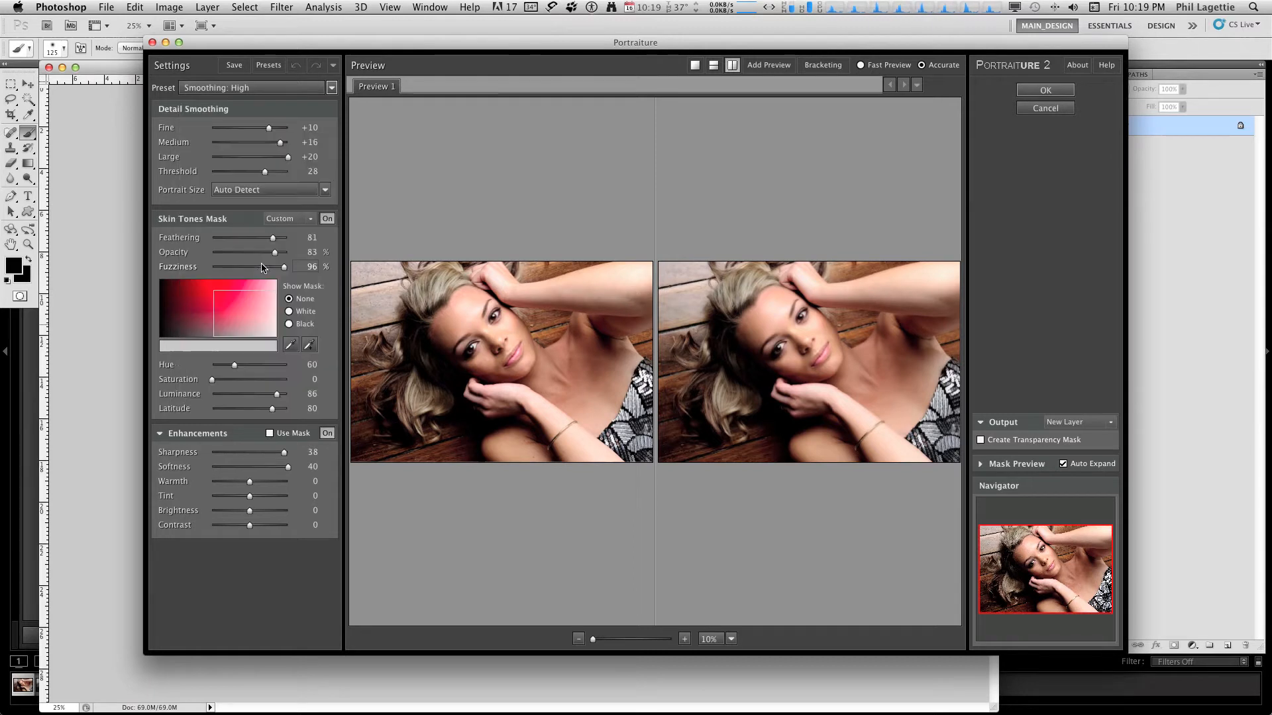
left_click(293, 346)
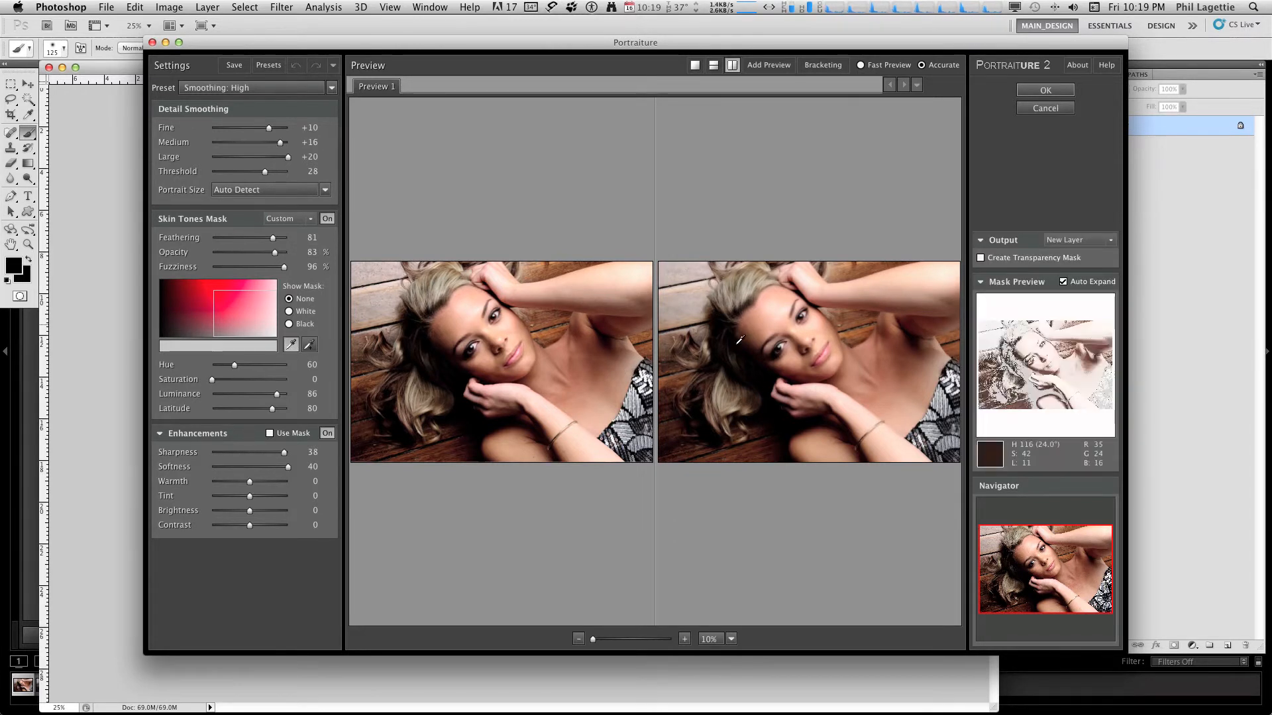
left_click(769, 308)
left_click(891, 392)
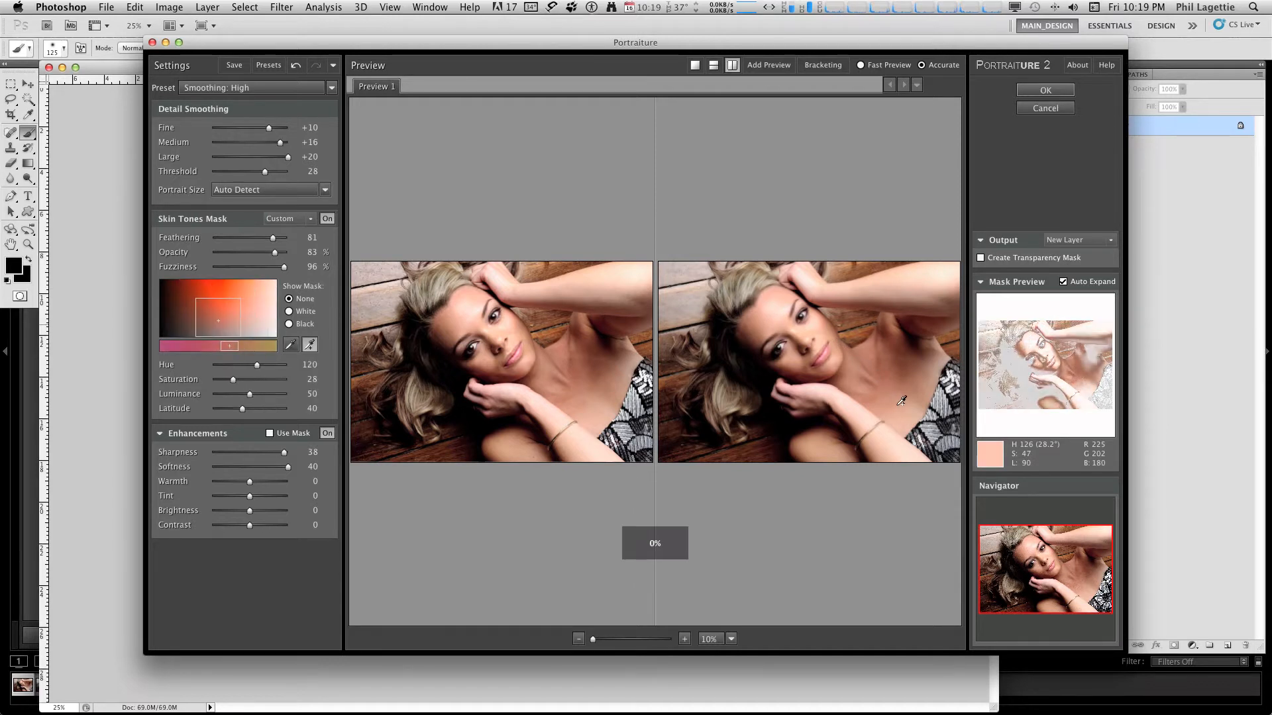
left_click(901, 400)
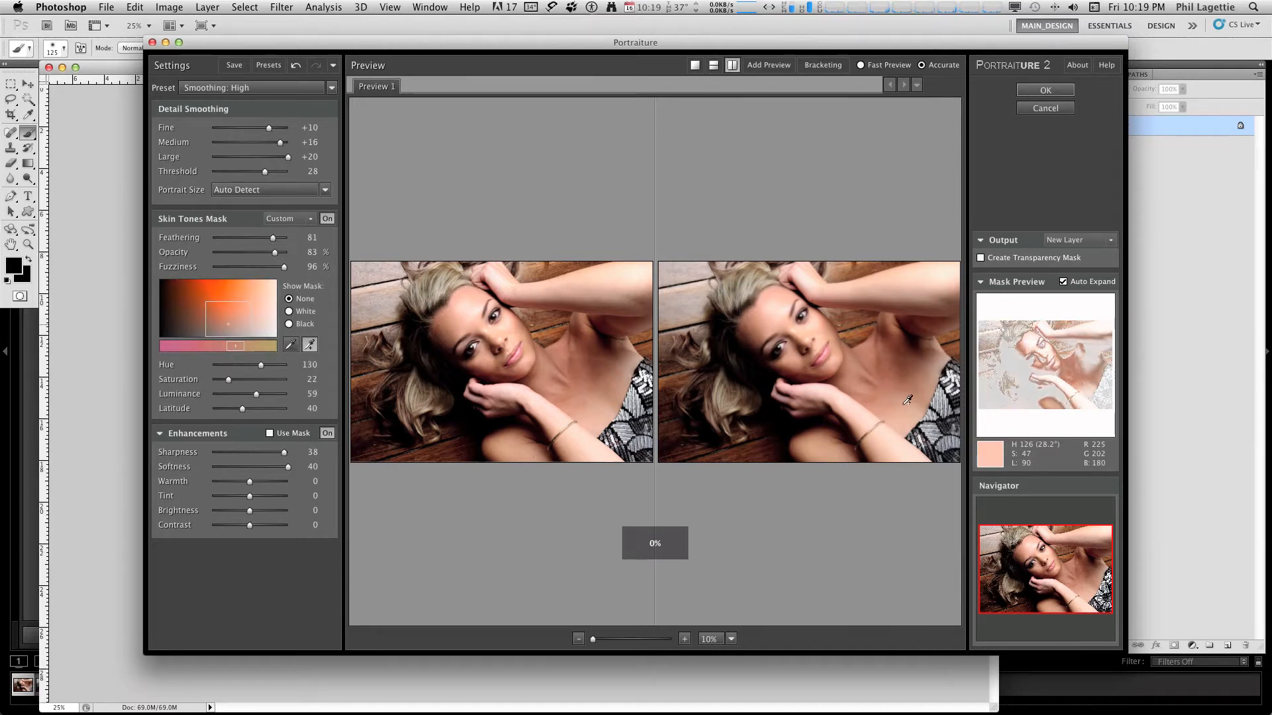
left_click(907, 399)
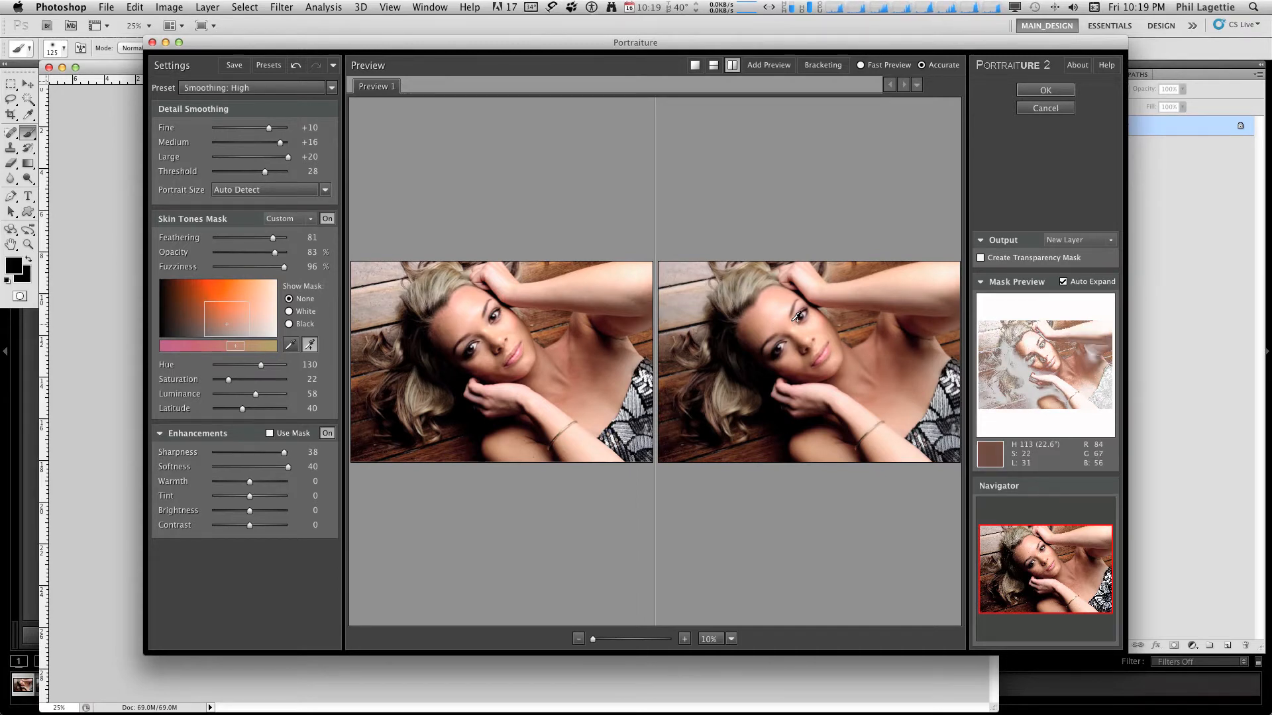
Set the Enhancements Sharpness to 28, Softness to 33 and Contrast to +2
left_click_drag(593, 640, 632, 642)
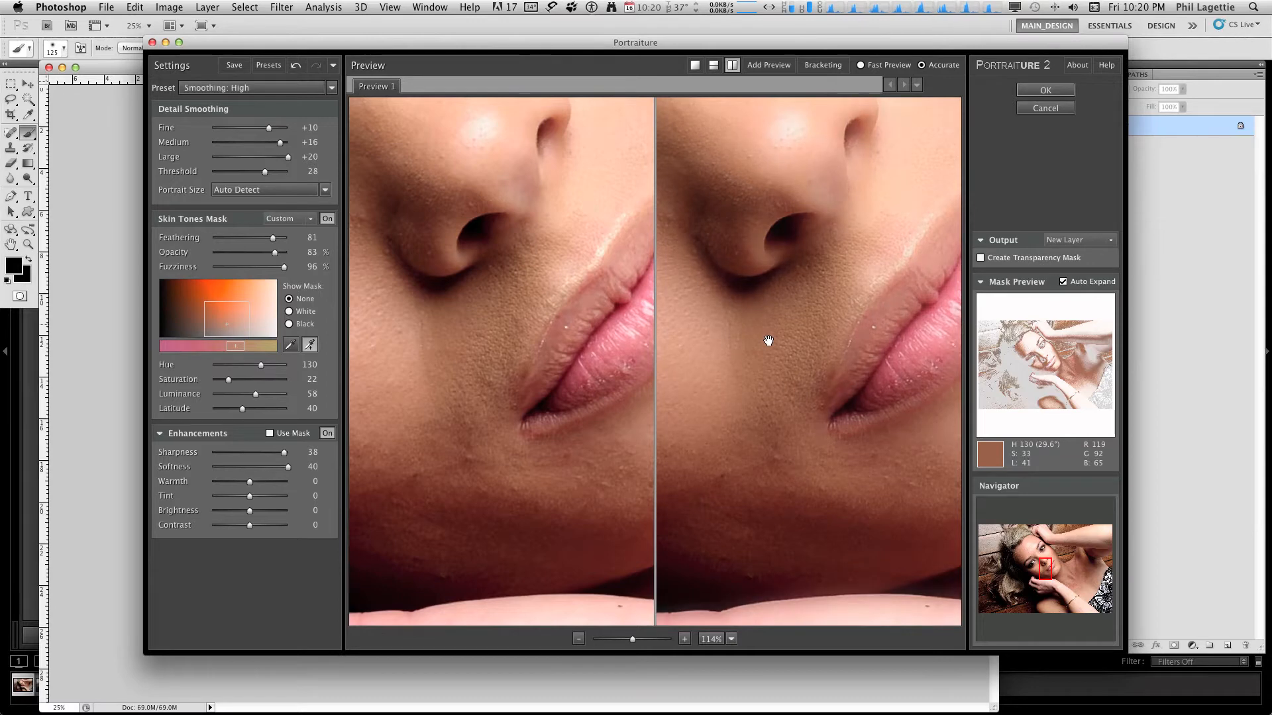
left_click_drag(747, 295, 987, 513)
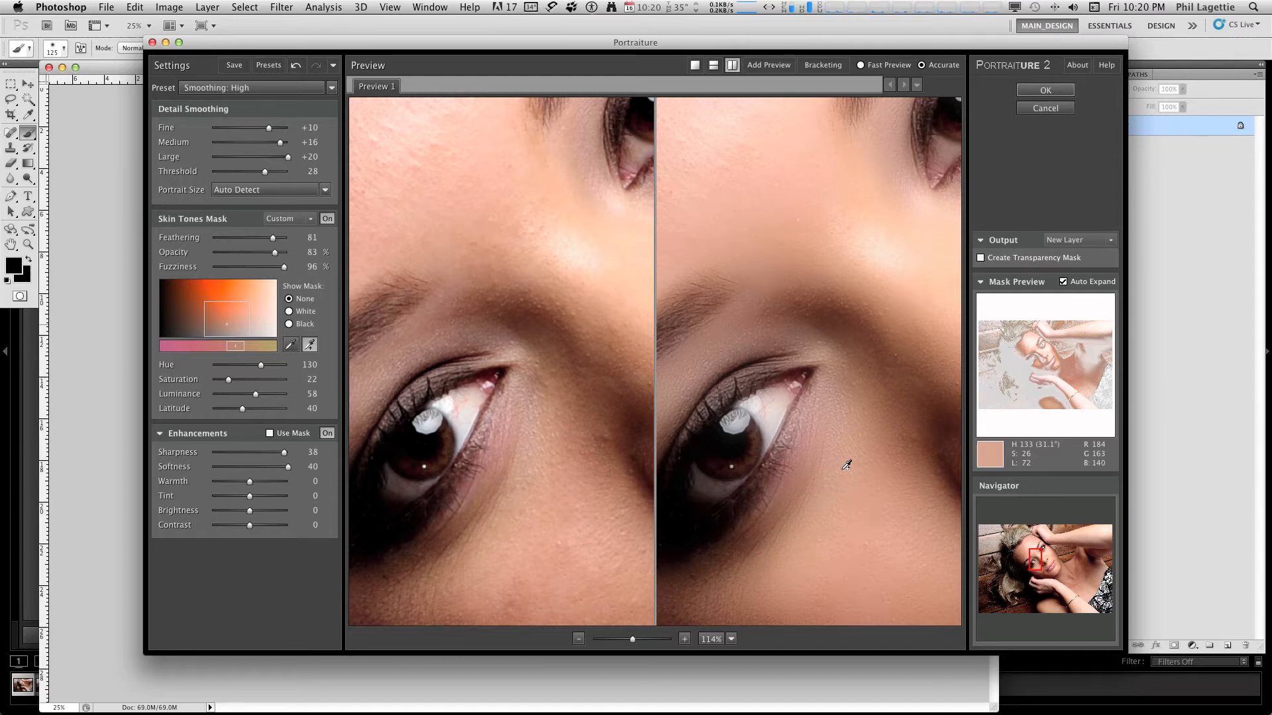
left_click_drag(771, 418, 860, 426)
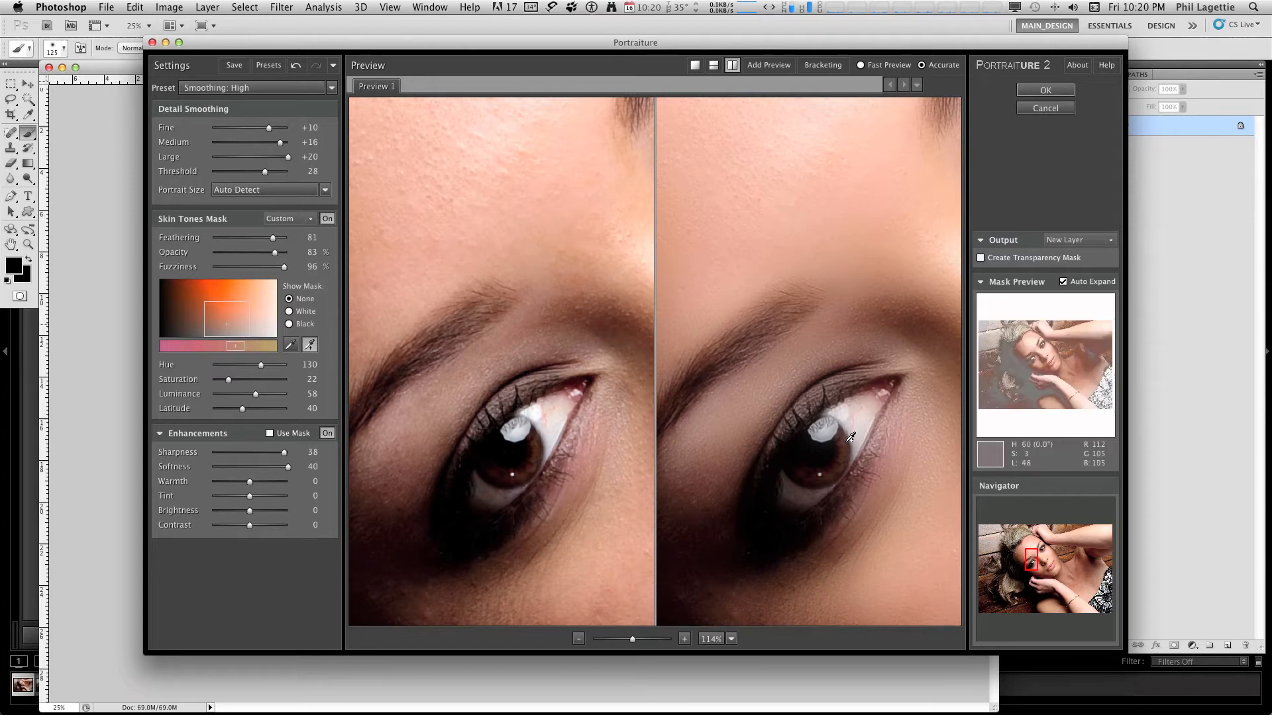
left_click_drag(846, 510, 914, 466)
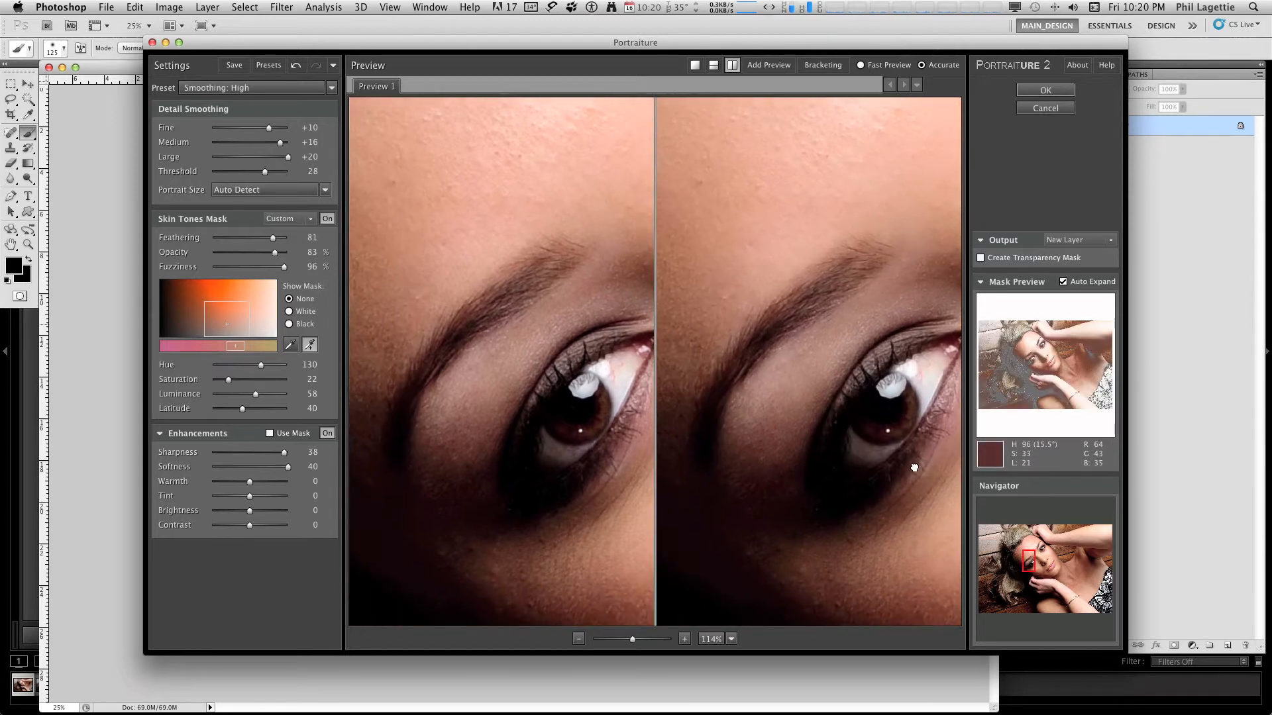
left_click_drag(860, 398, 792, 411)
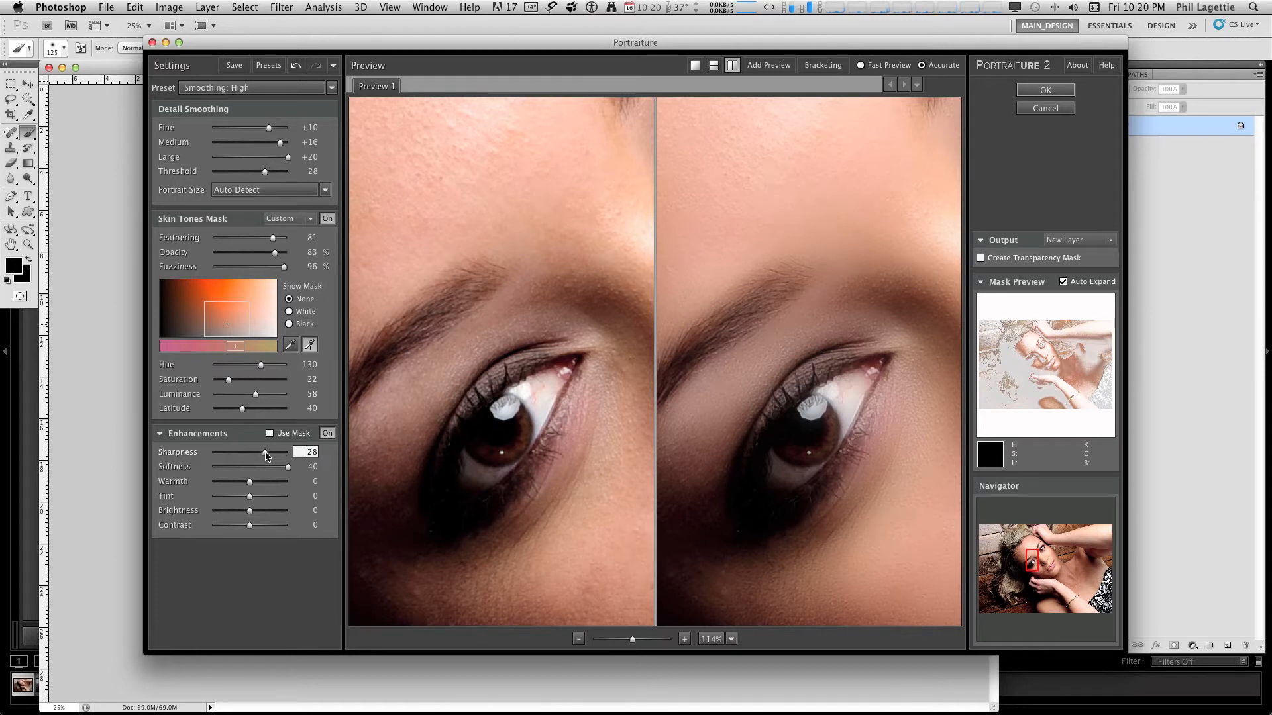
left_click_drag(288, 468, 276, 469)
left_click_drag(250, 525, 251, 527)
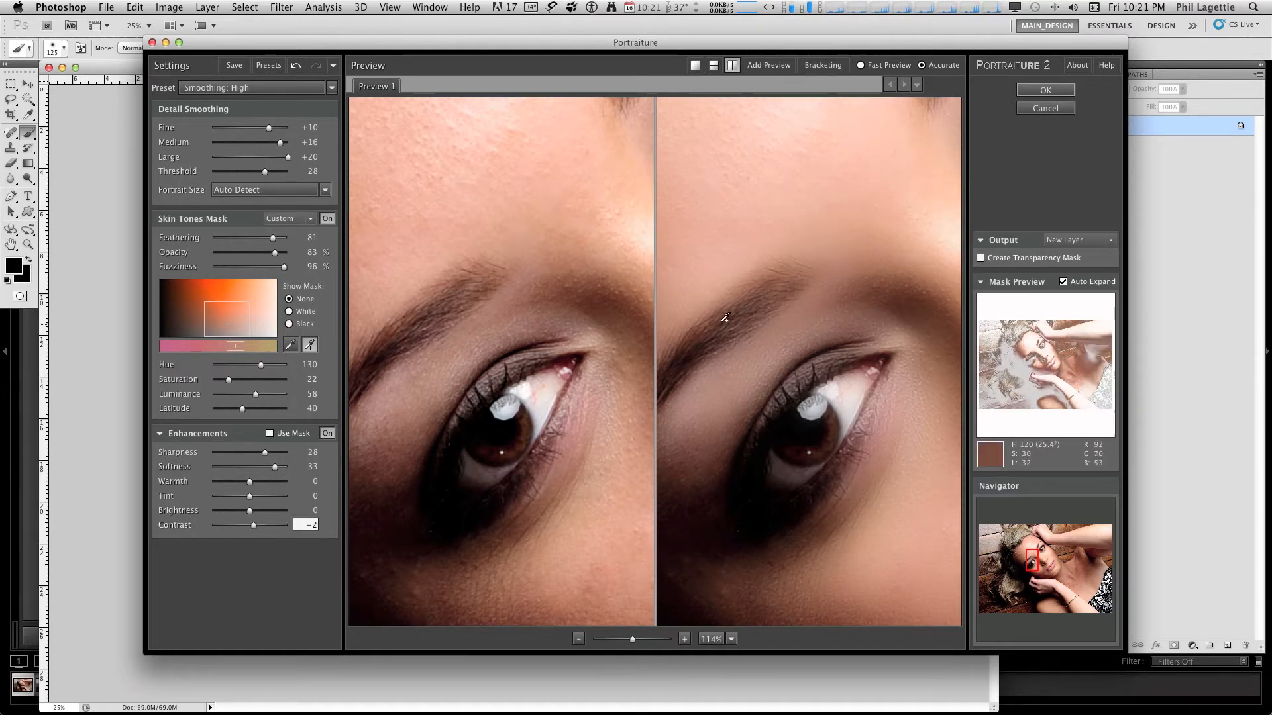
Compare the original and smoothed skin on the face, forehead, neck, chest and arm at 53% zoom
left_click_drag(631, 641, 612, 644)
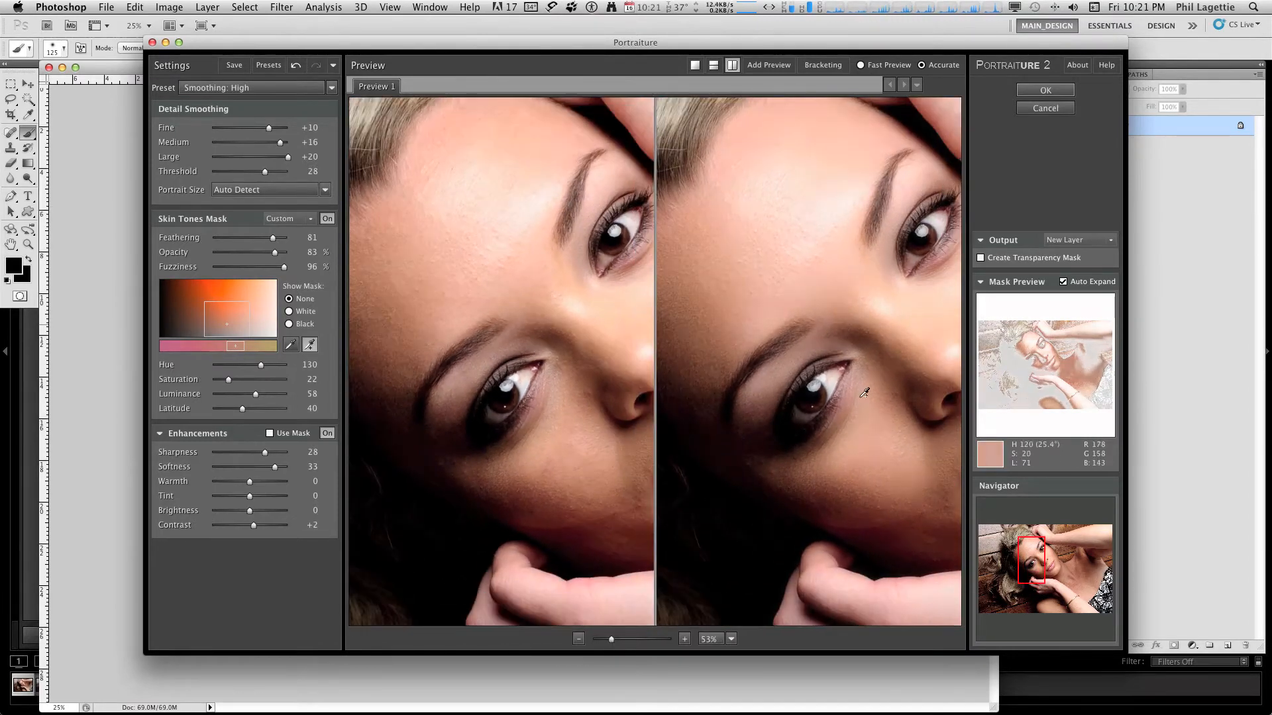
left_click_drag(883, 371, 789, 353)
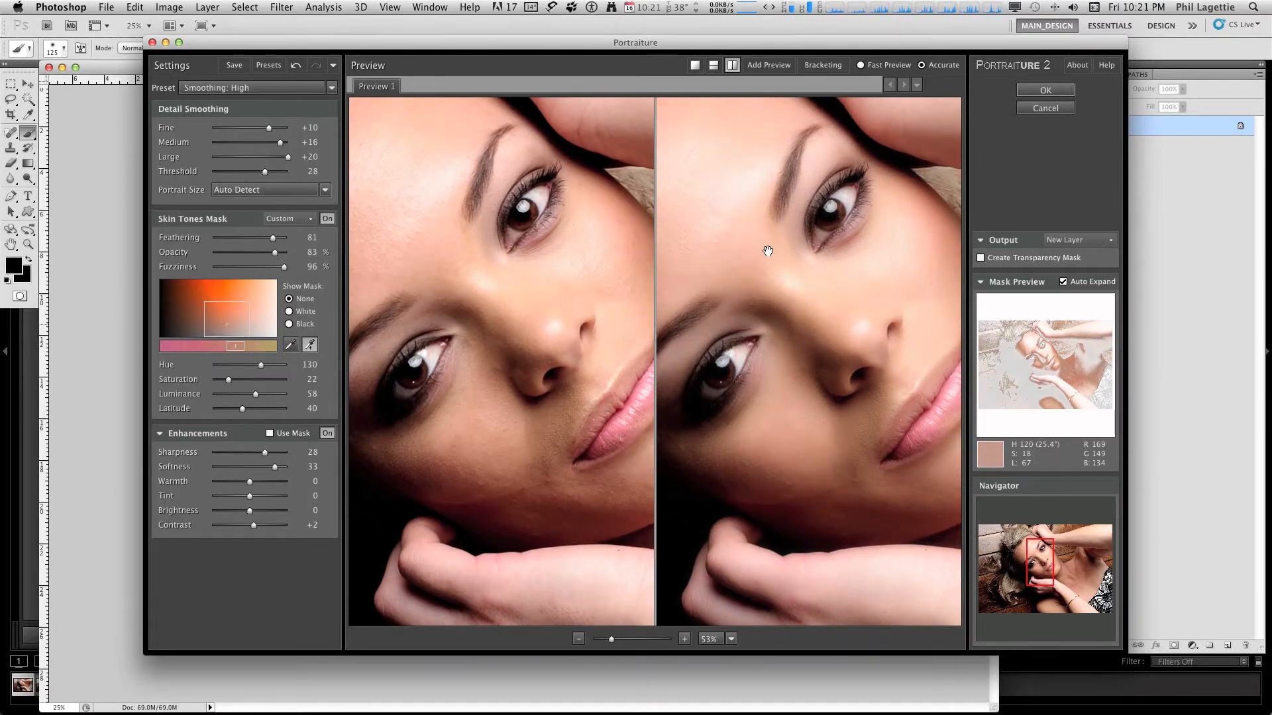
left_click_drag(769, 255, 855, 384)
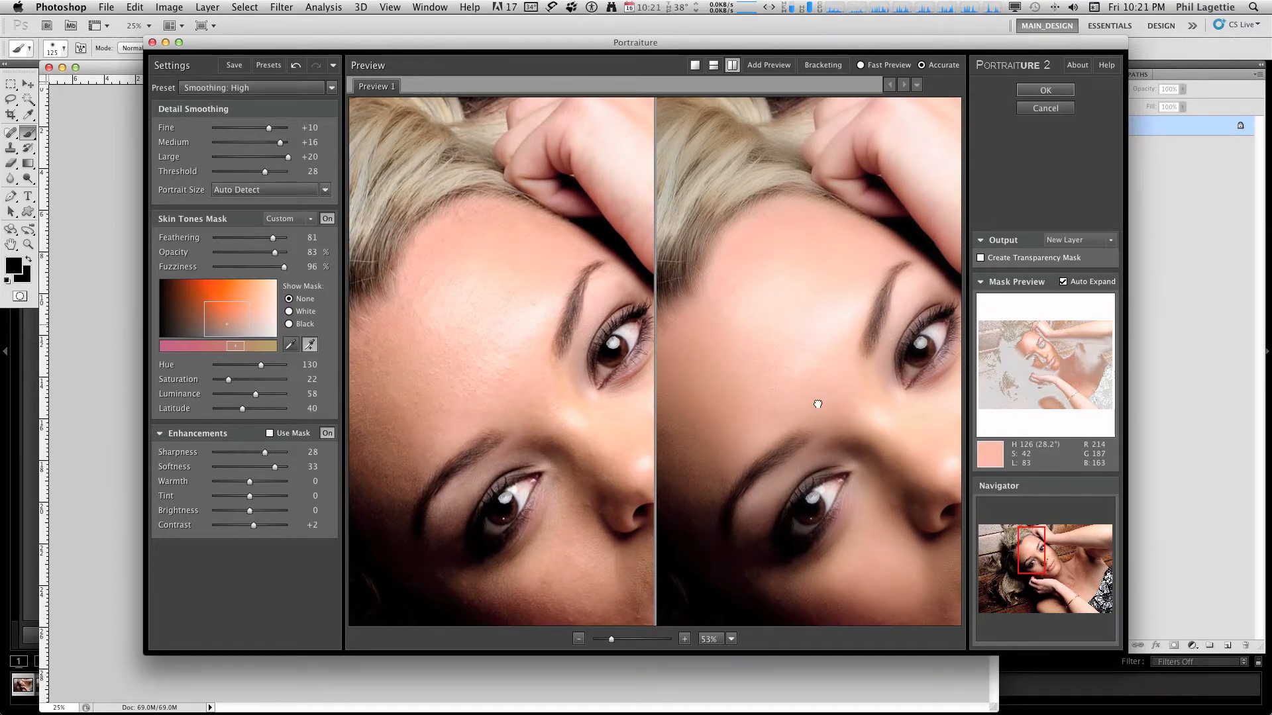
left_click_drag(818, 400, 693, 258)
left_click_drag(869, 398, 672, 287)
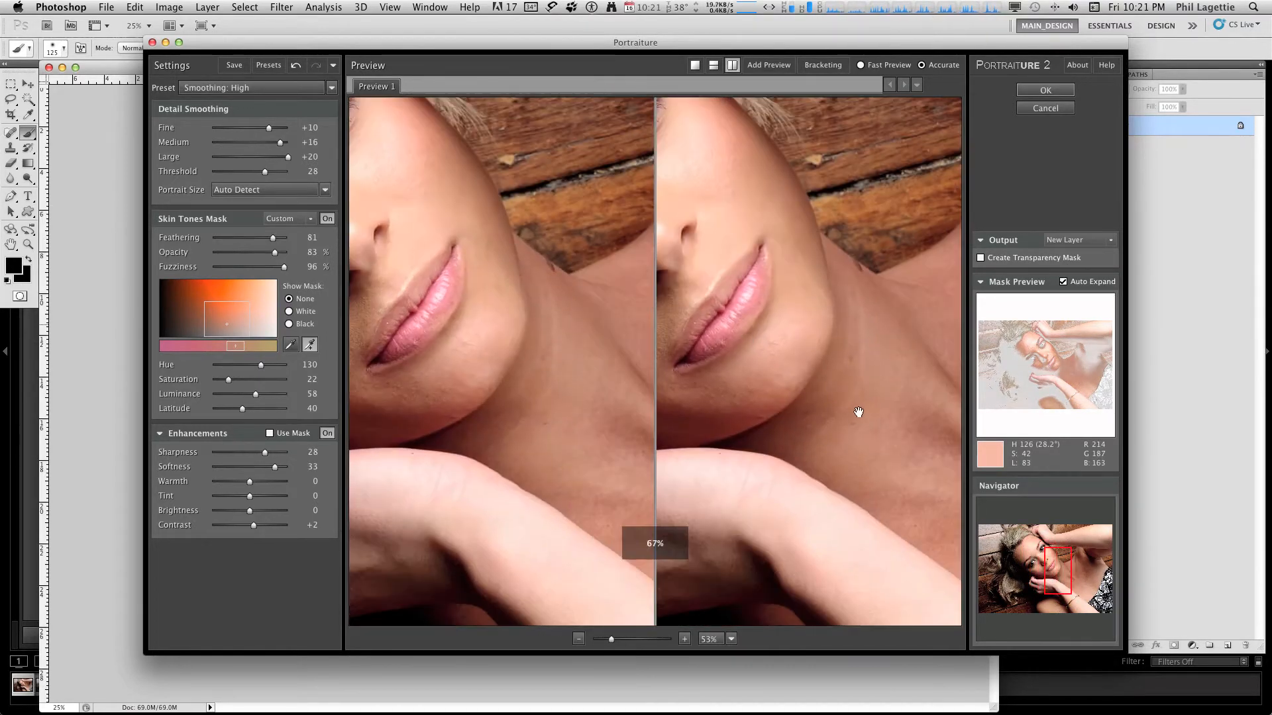
left_click_drag(911, 452, 761, 343)
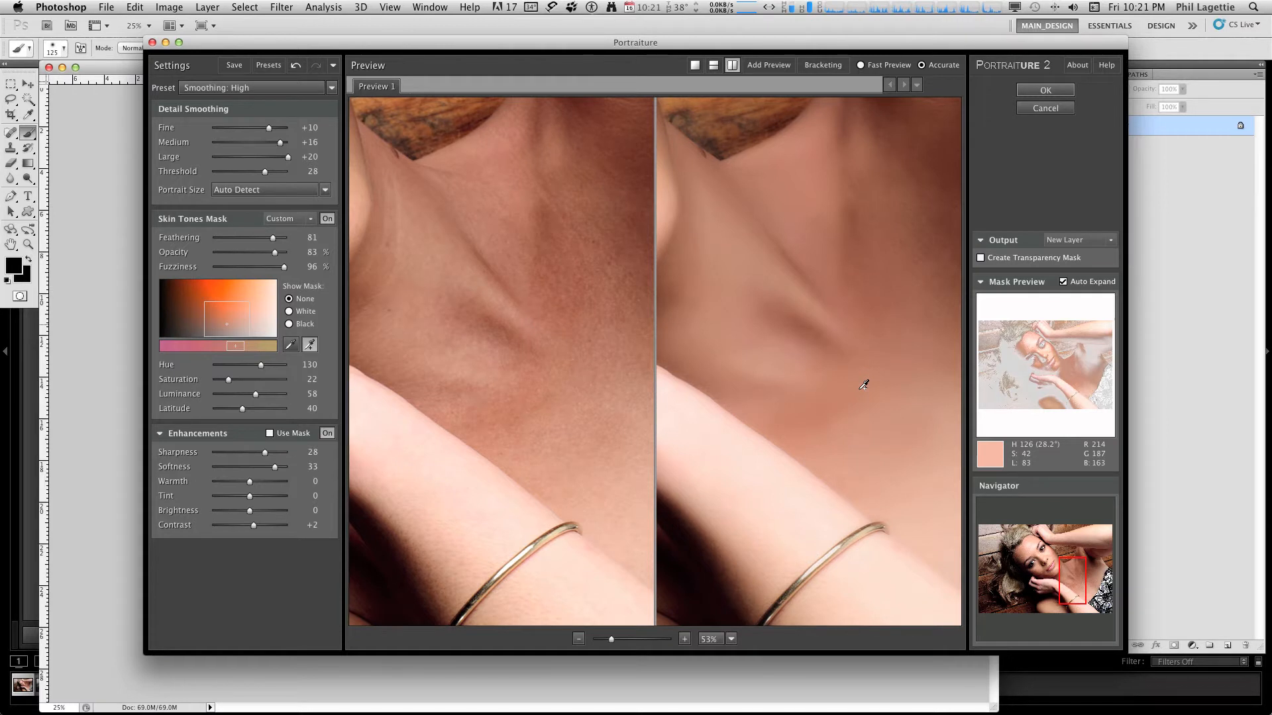
left_click_drag(886, 406, 780, 271)
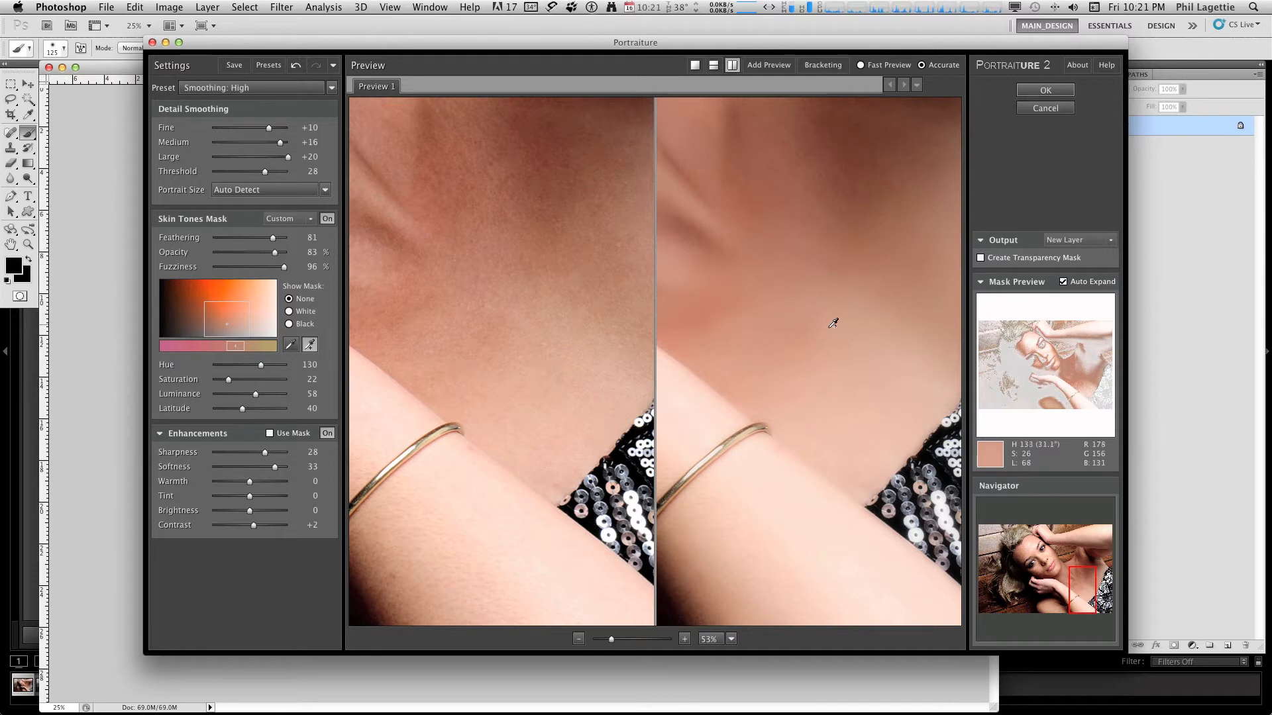
left_click_drag(803, 377, 848, 352)
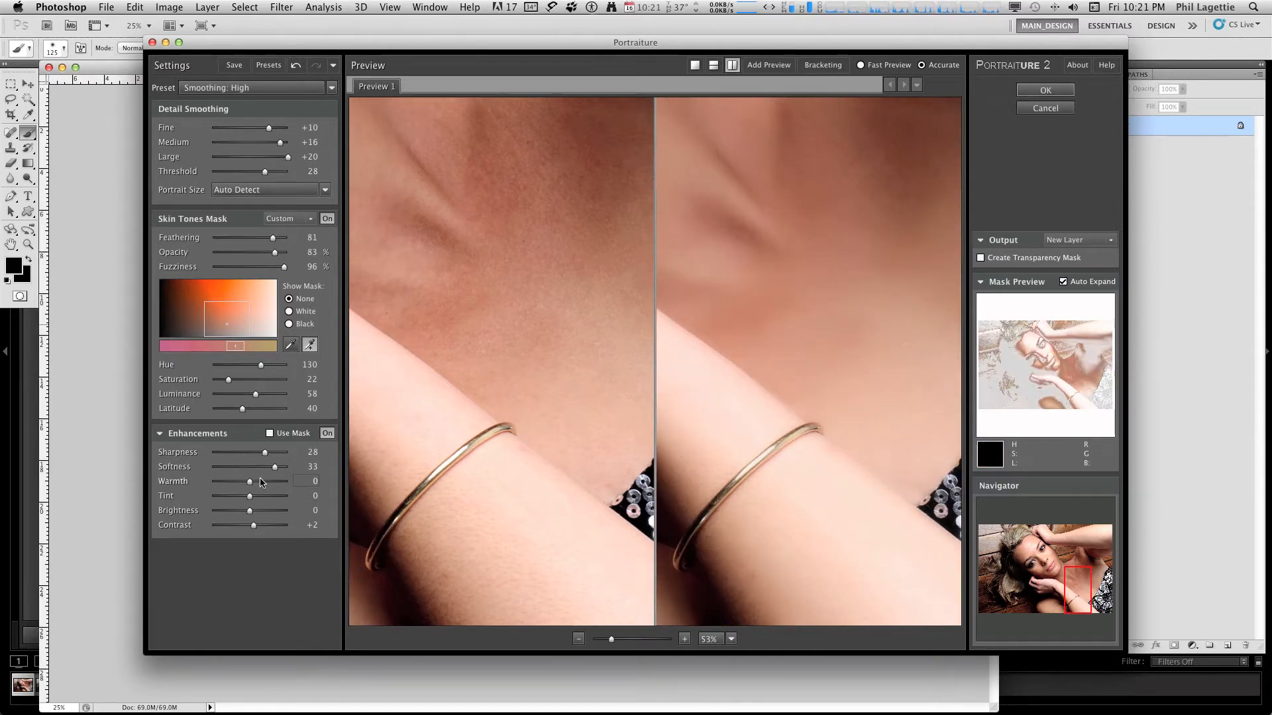
Try a Warmth of +11 on the skin and face, and settle on a Warmth of +2
left_click_drag(611, 642, 603, 641)
left_click_drag(832, 389, 868, 391)
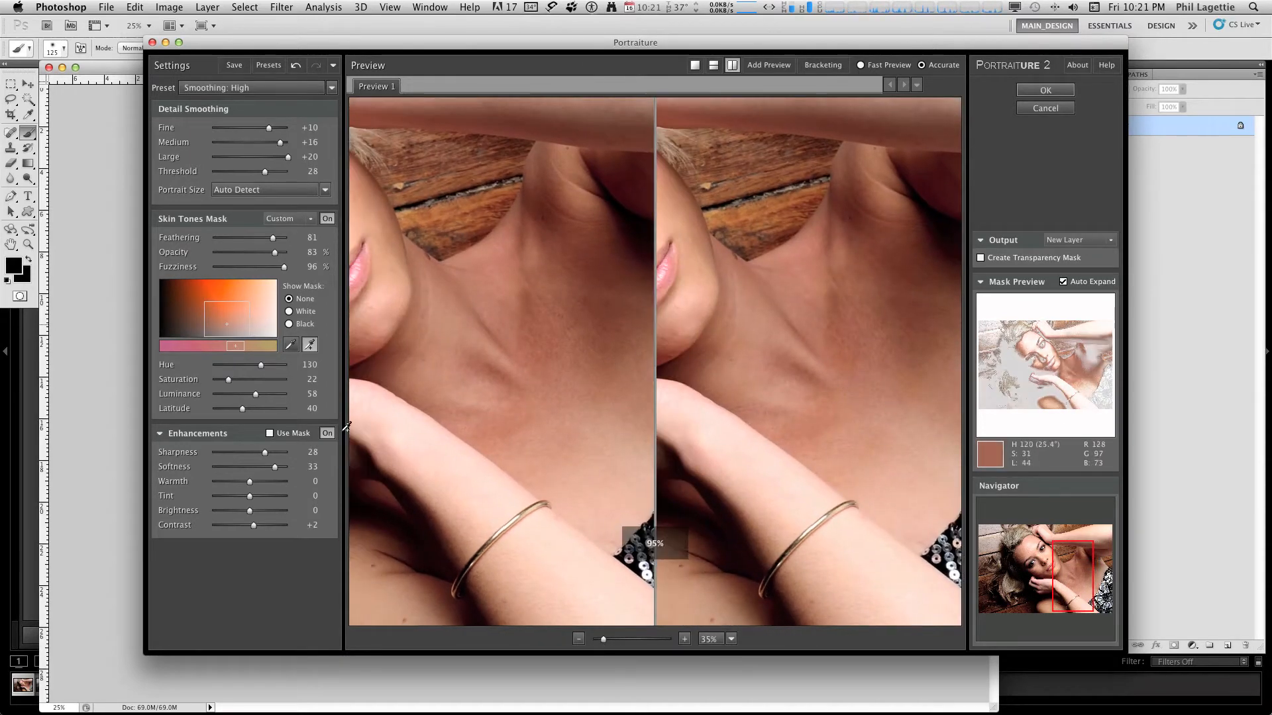
left_click(250, 483)
left_click_drag(251, 483, 252, 483)
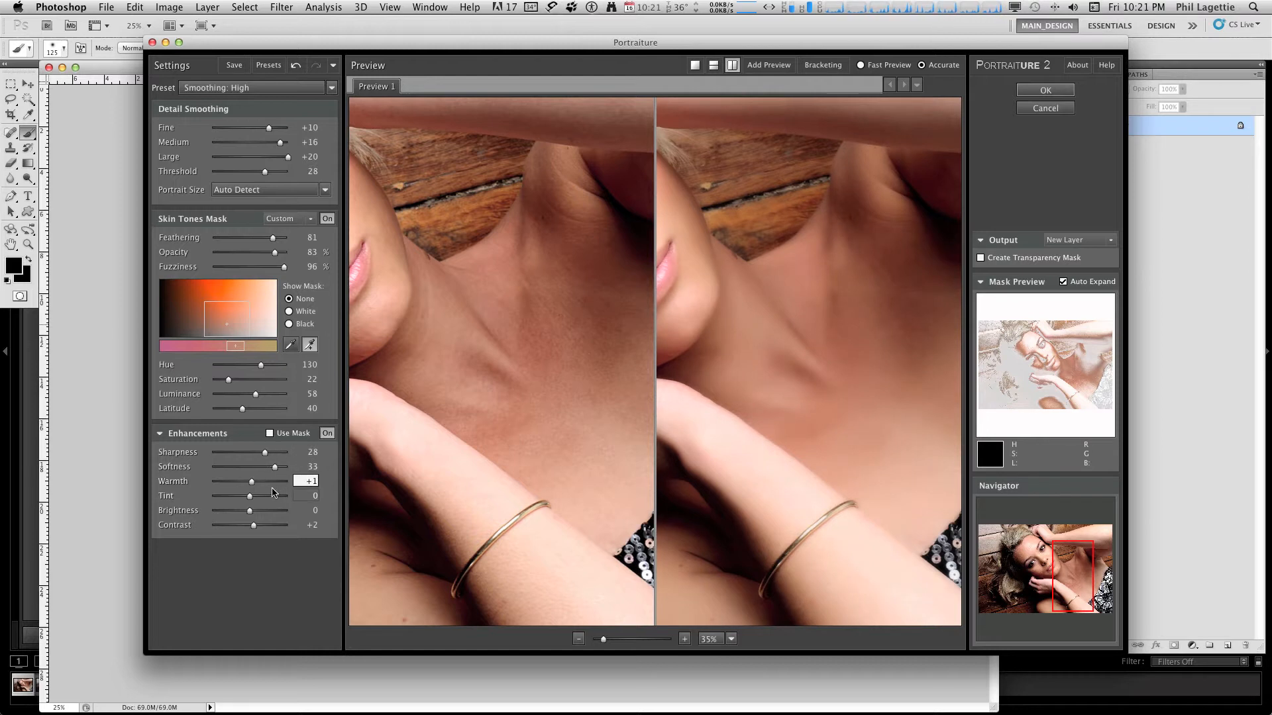
left_click_drag(305, 481, 328, 488)
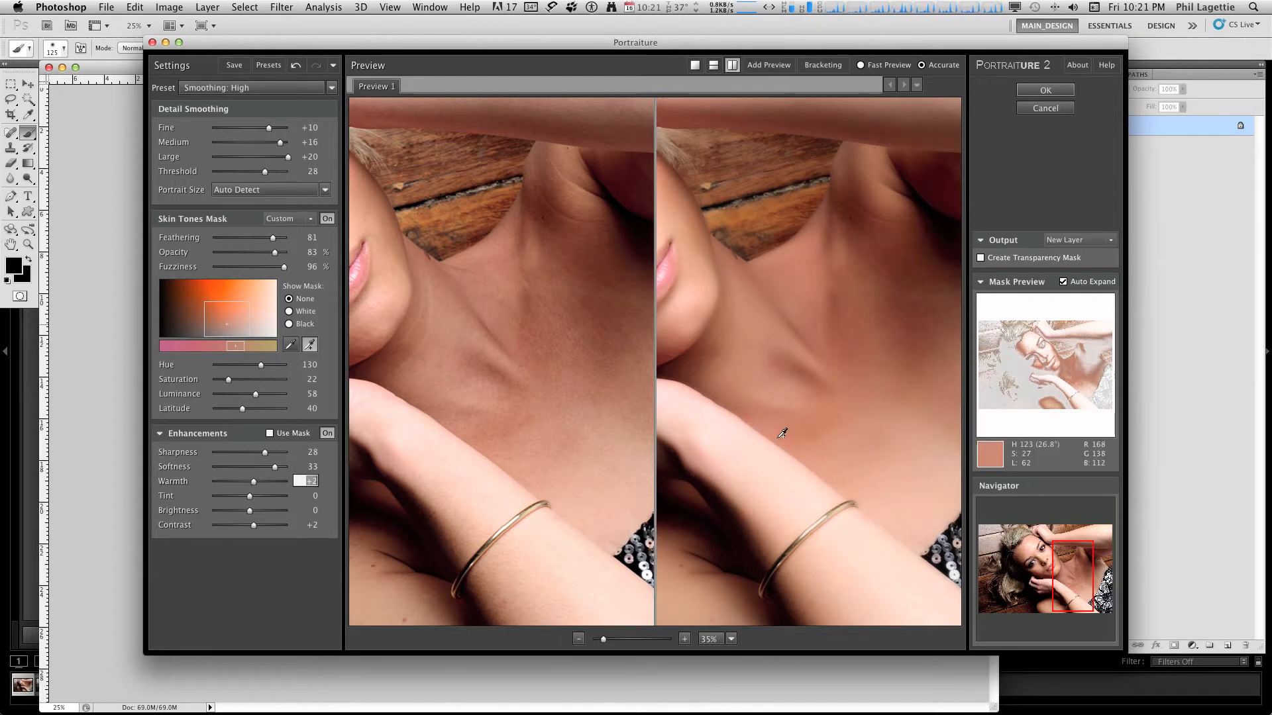
type("11")
key("Return")
left_click_drag(744, 346, 888, 435)
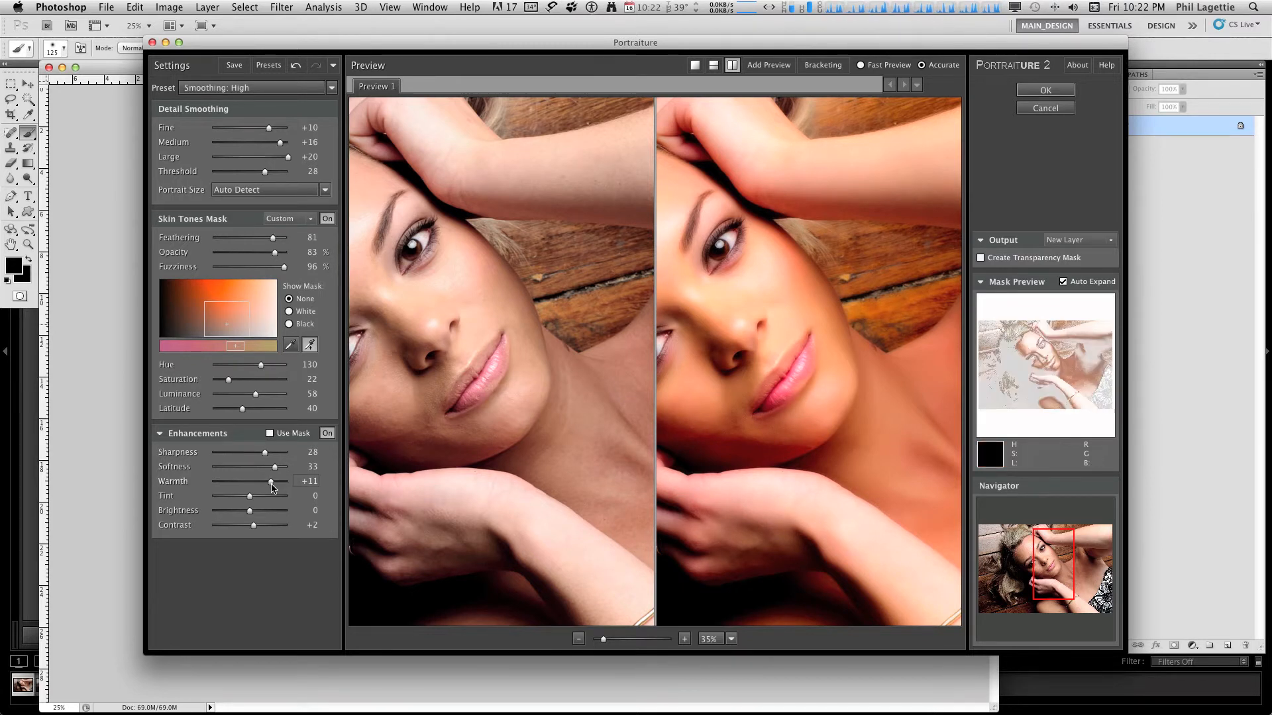
left_click_drag(272, 487, 257, 489)
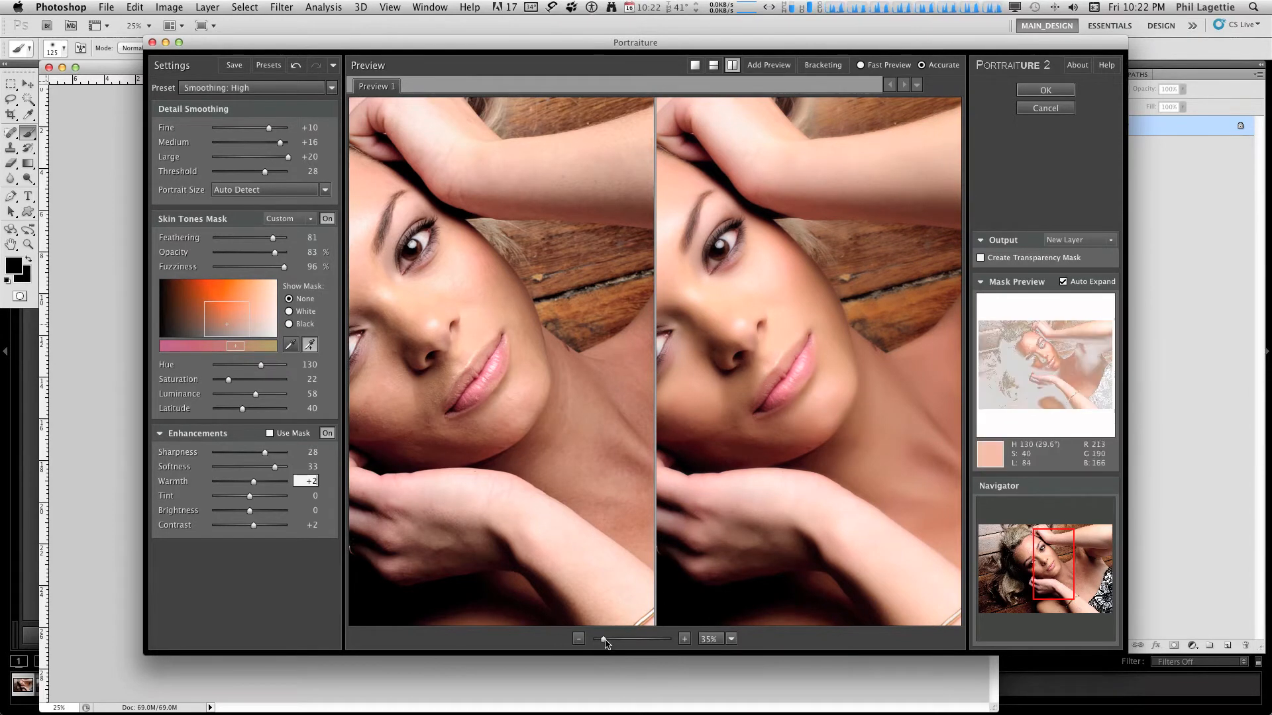
Enlarge the Portraiture window and compare the original and smoothed portrait at 25% zoom
left_click_drag(602, 639, 599, 642)
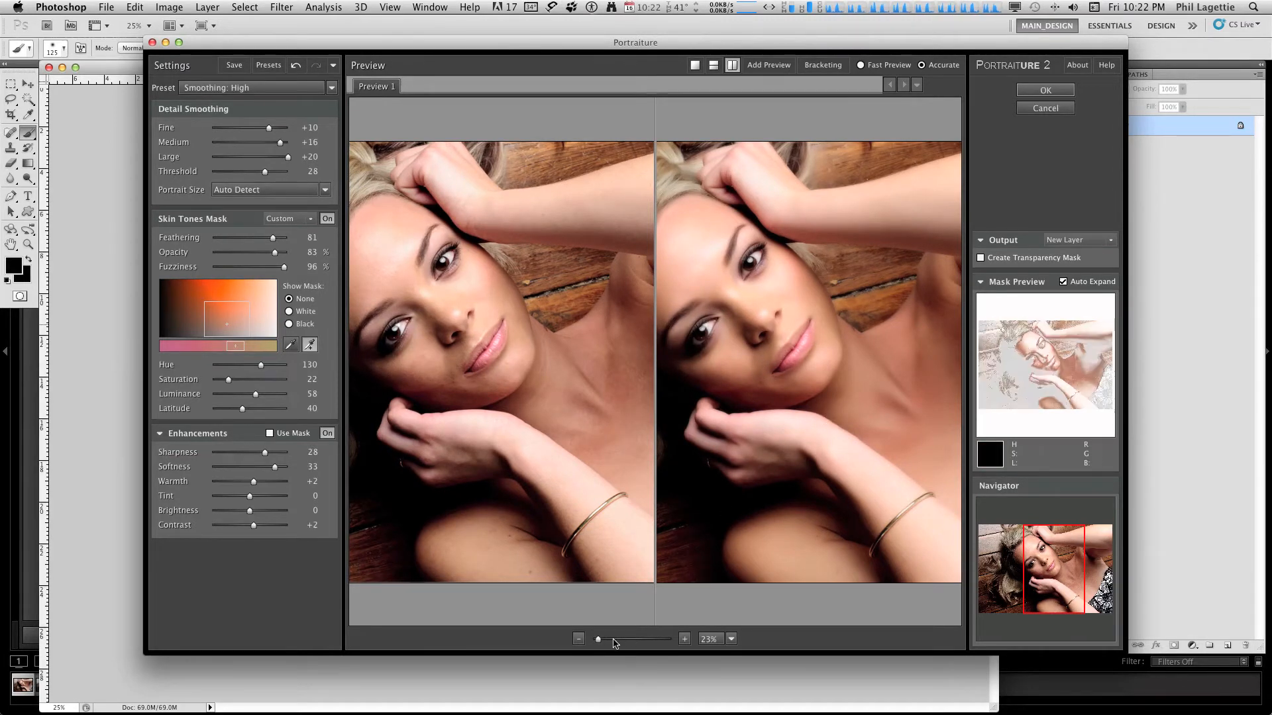
left_click_drag(595, 641, 588, 640)
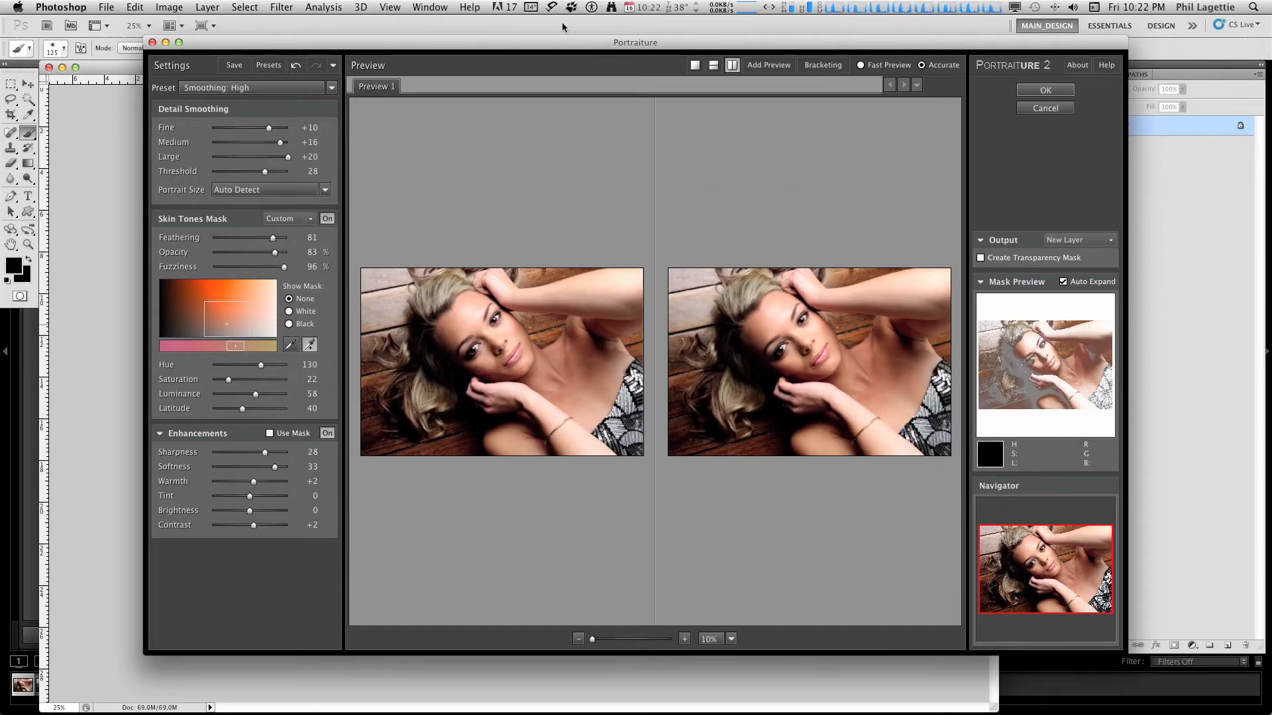
left_click_drag(1117, 653, 1217, 708)
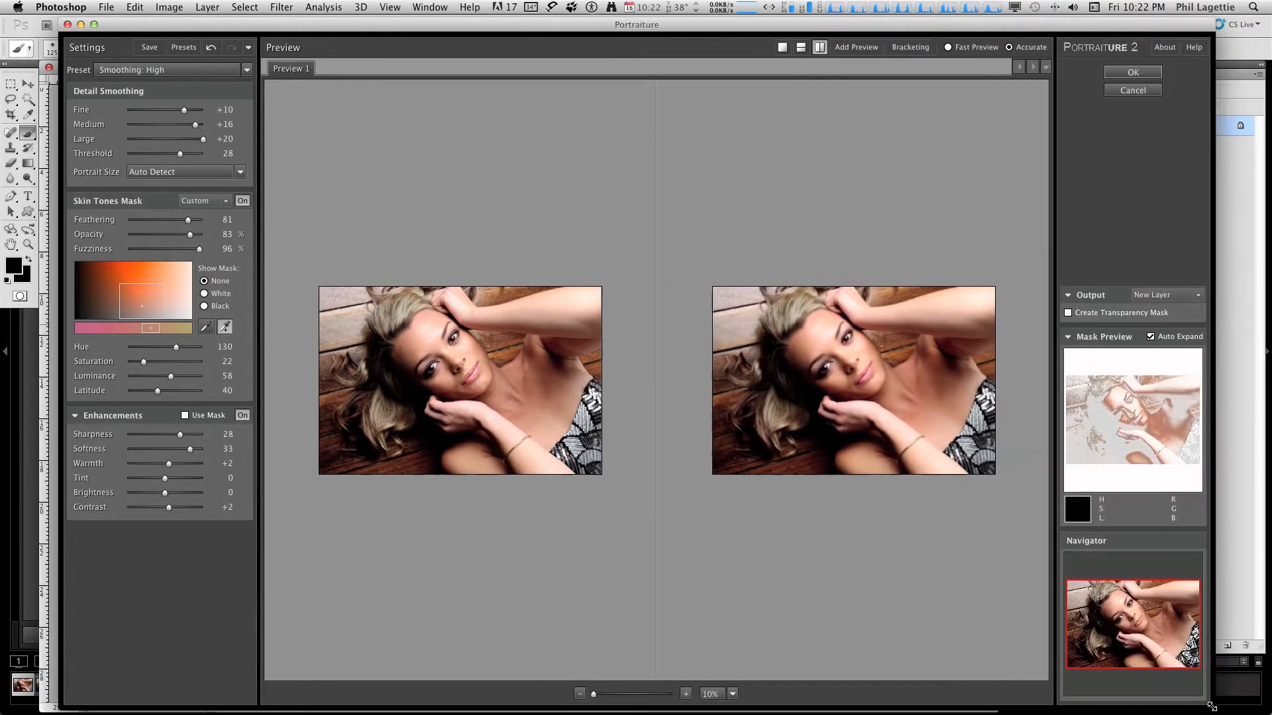
left_click(687, 695)
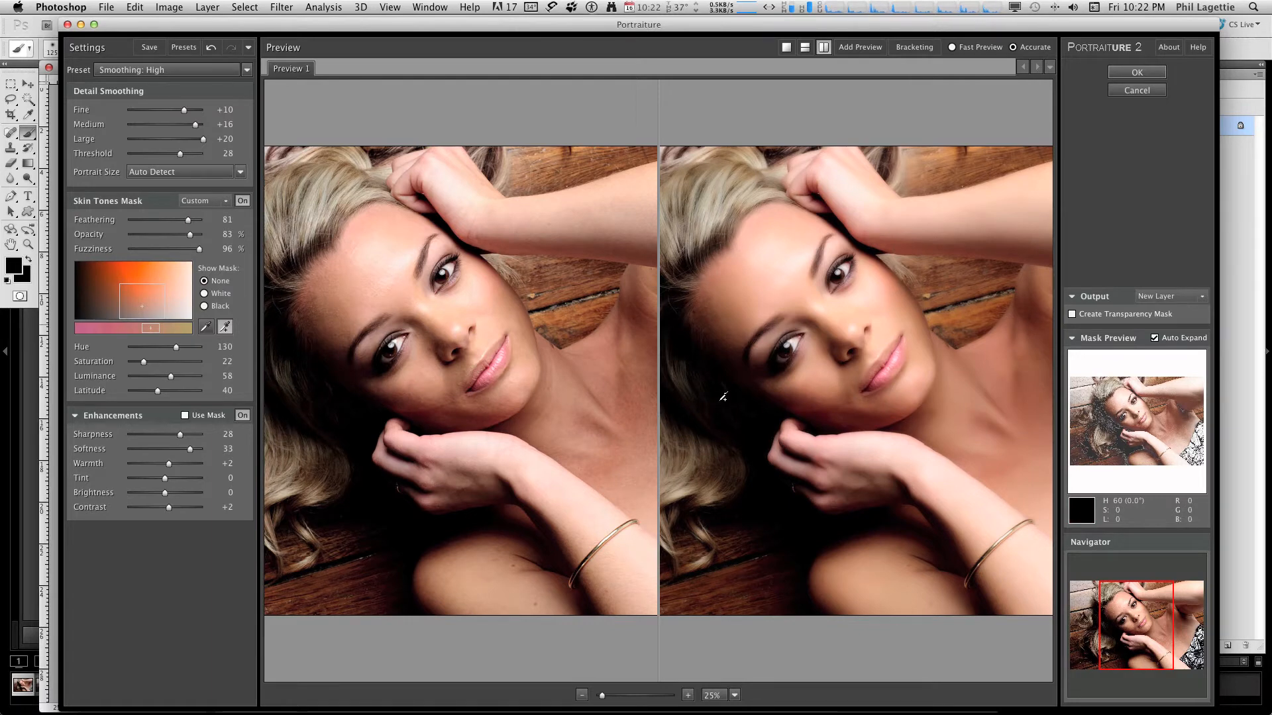
left_click(735, 390)
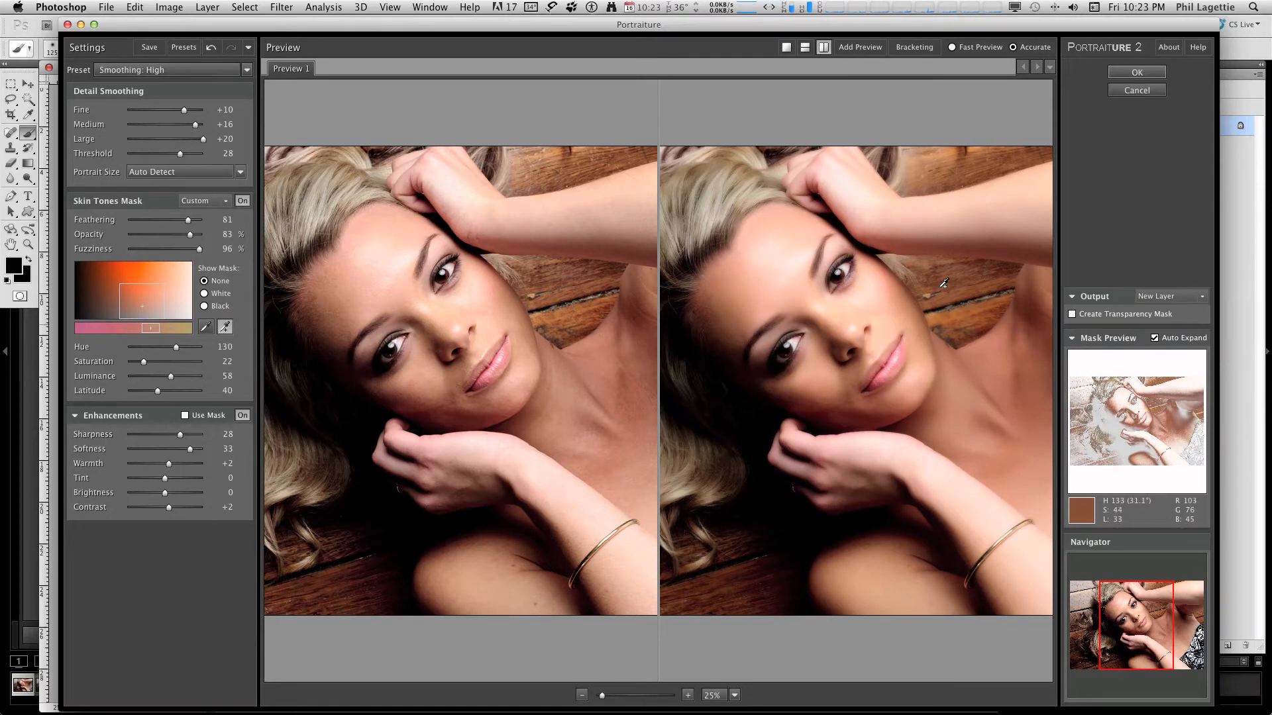
Keep the filter output on New Layer and apply the Portraiture smoothing
left_click(1202, 298)
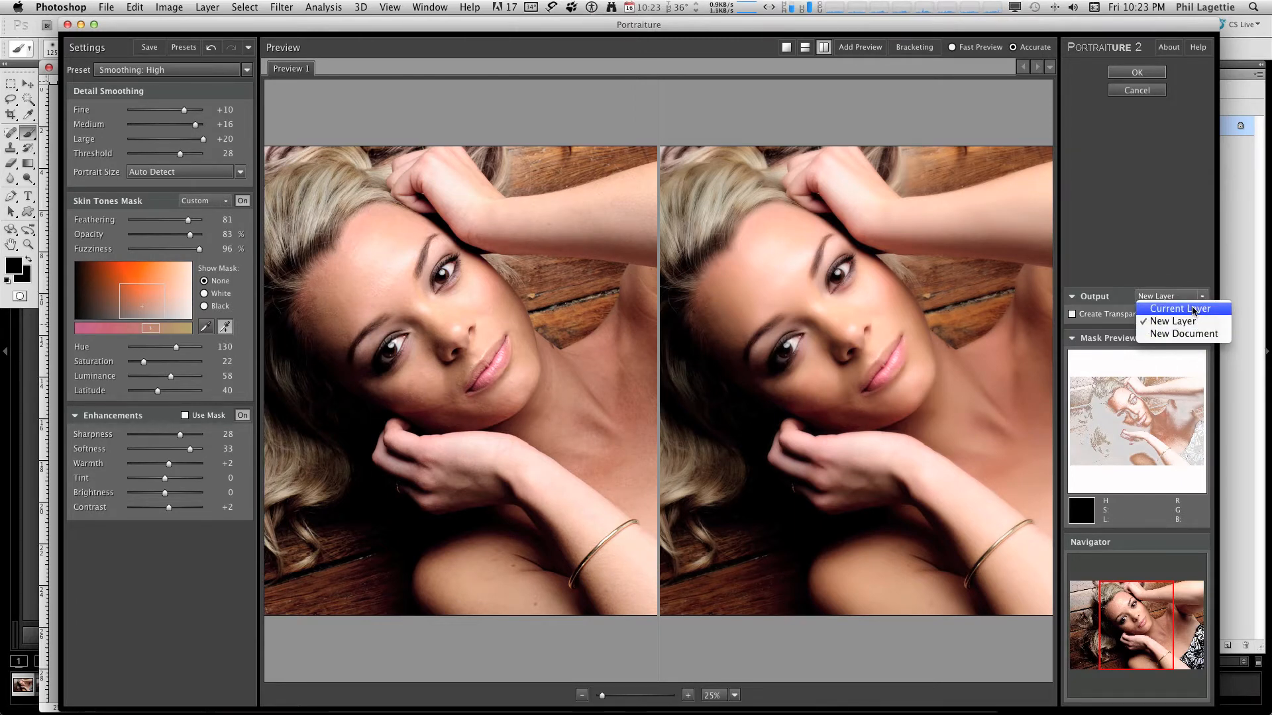
left_click(1183, 326)
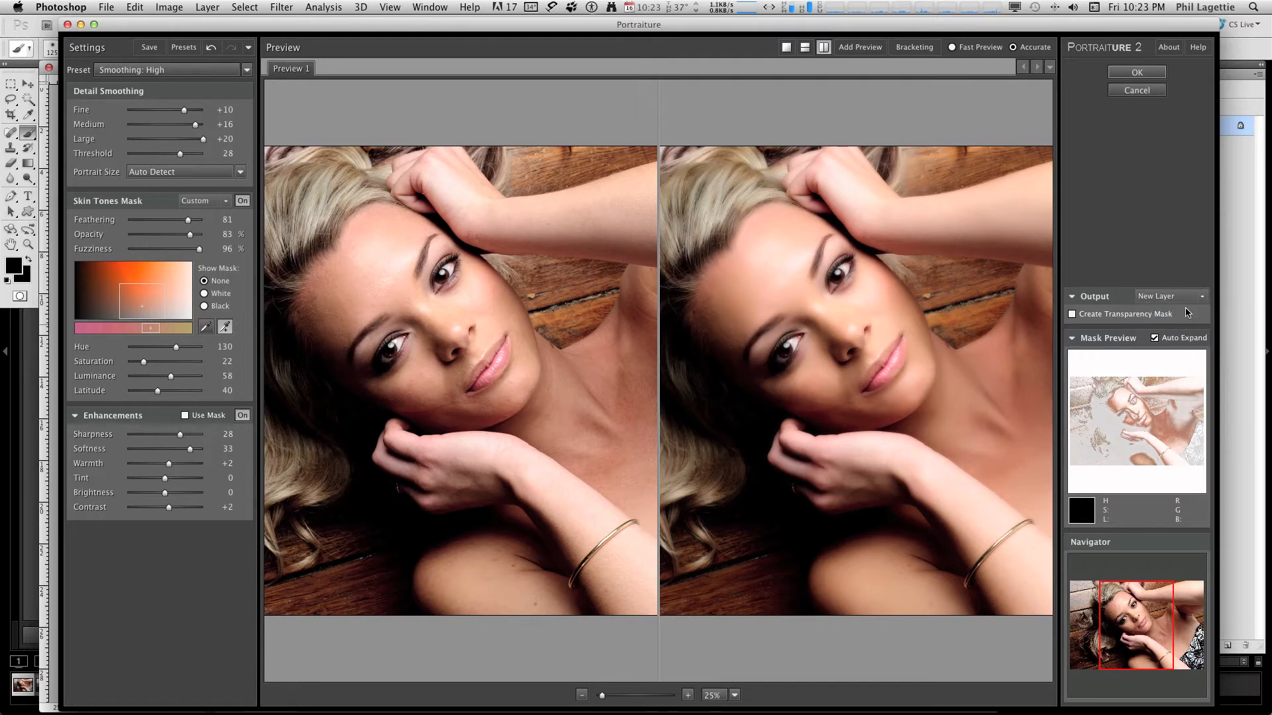
left_click(1136, 73)
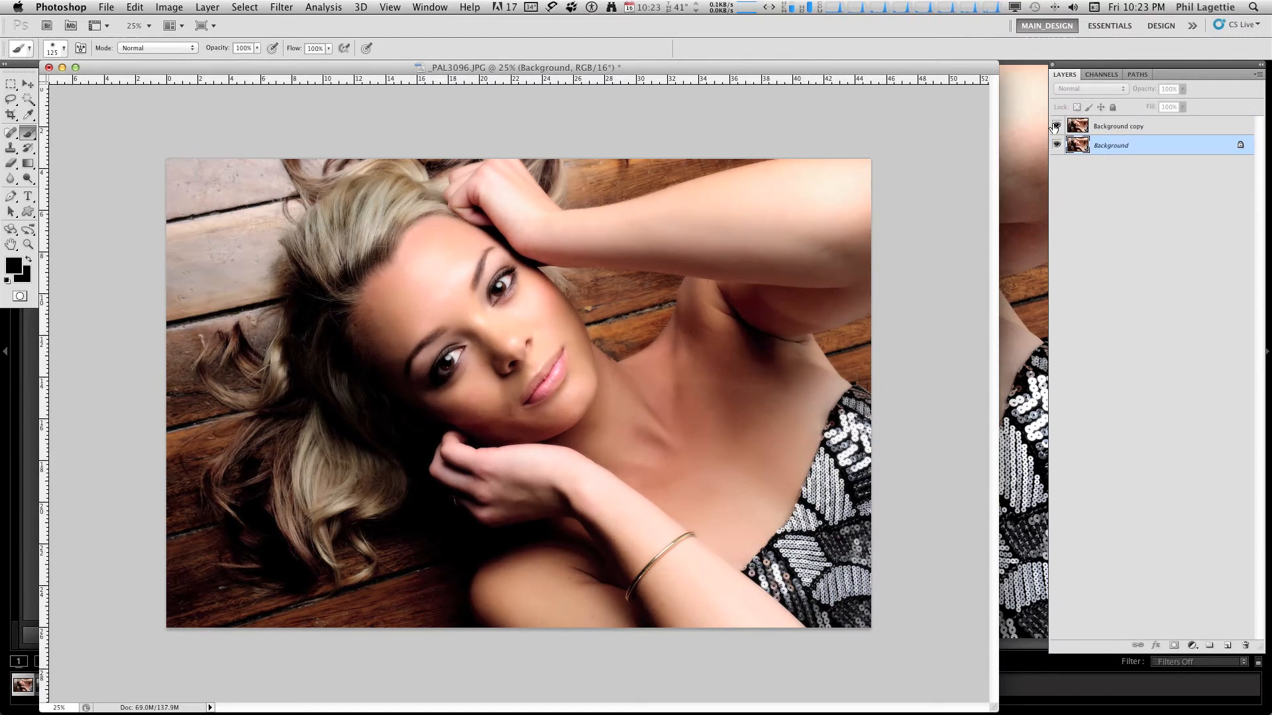
Compare the face at 66.7% zoom with the smoothed Background copy layer hidden and shown
key("super+plus")
key("super+plus")
key("super+plus")
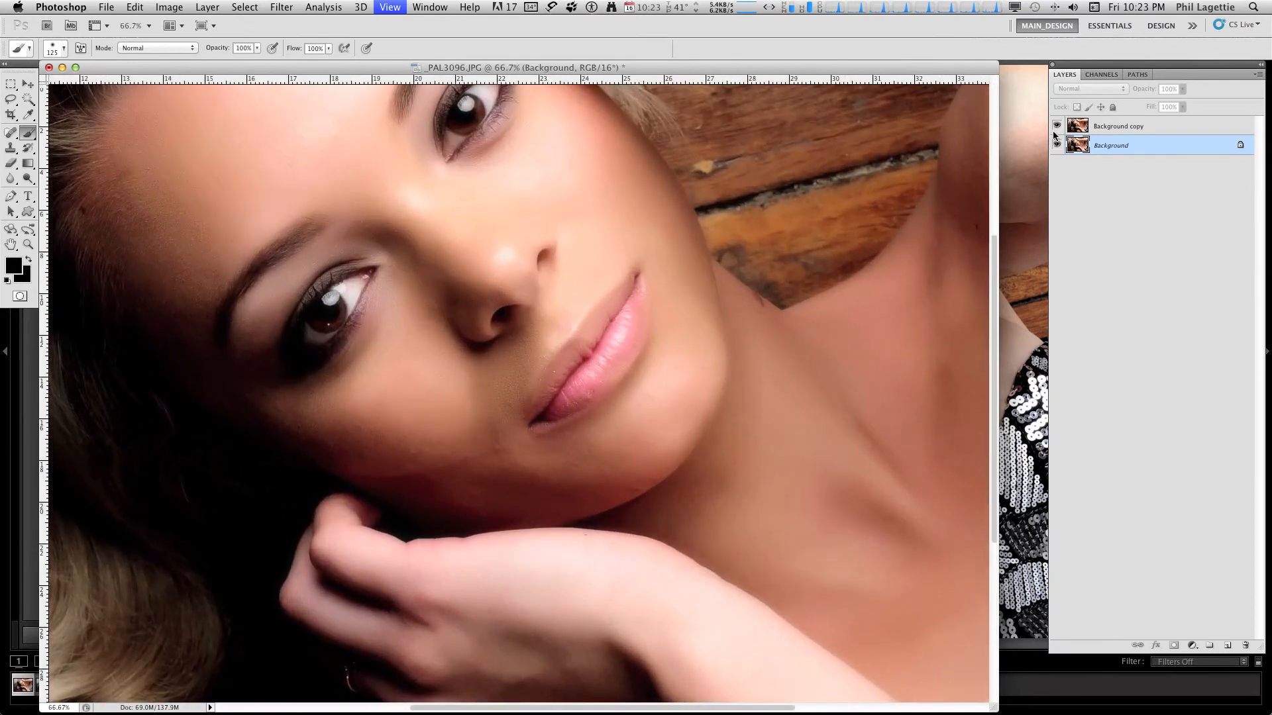
left_click(1057, 126)
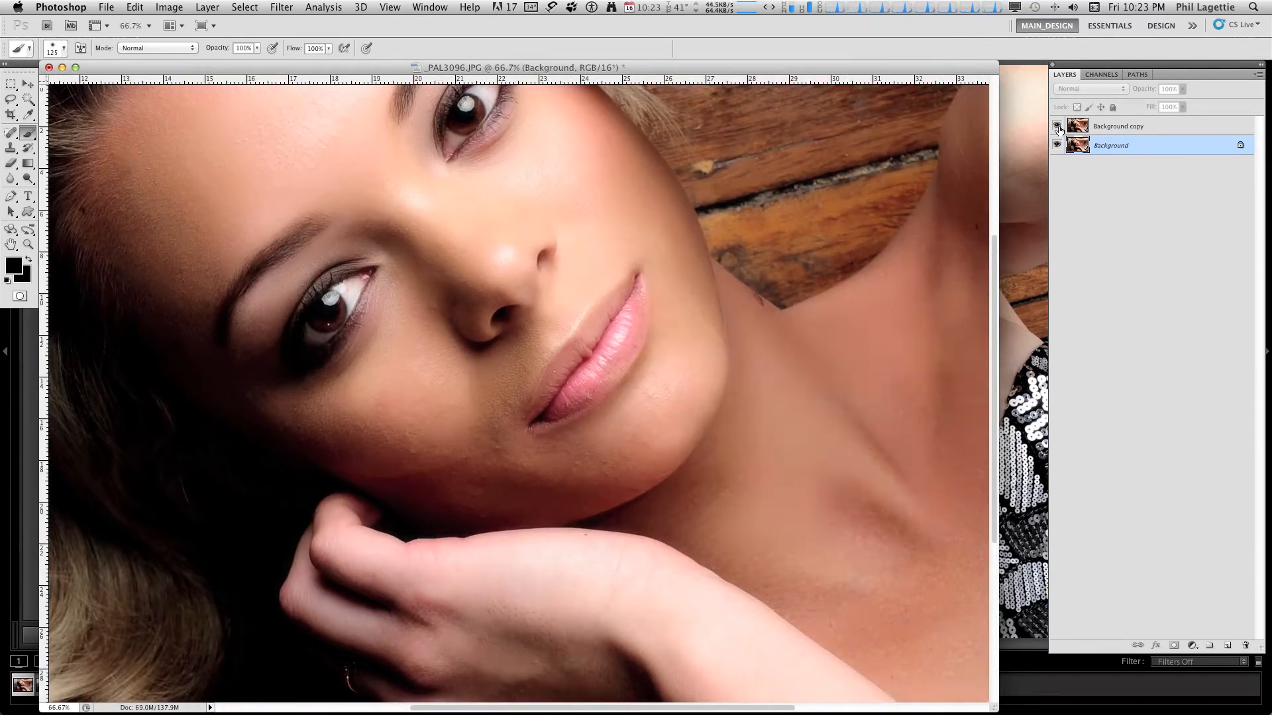
left_click(1057, 126)
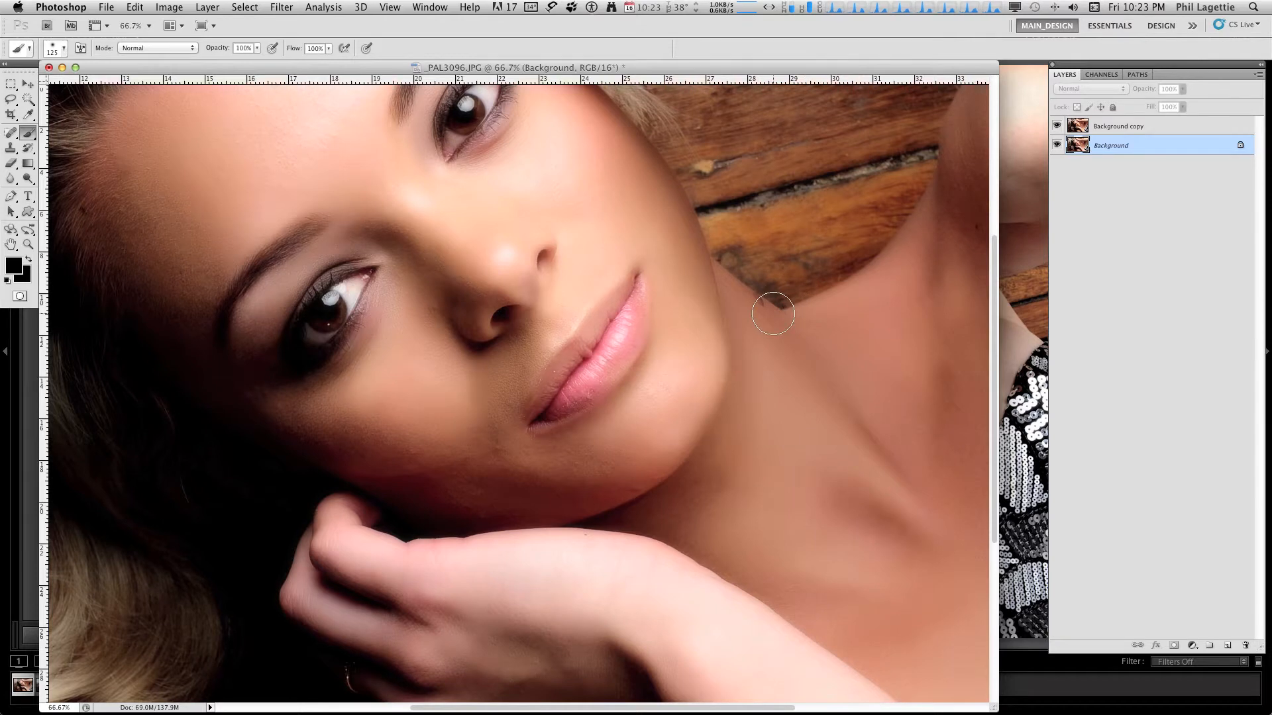
Try brightening the whole portrait with a Screen-mode duplicate of the Background copy layer, and delete the duplicate
key("super+minus")
key("super+minus")
key("super+minus")
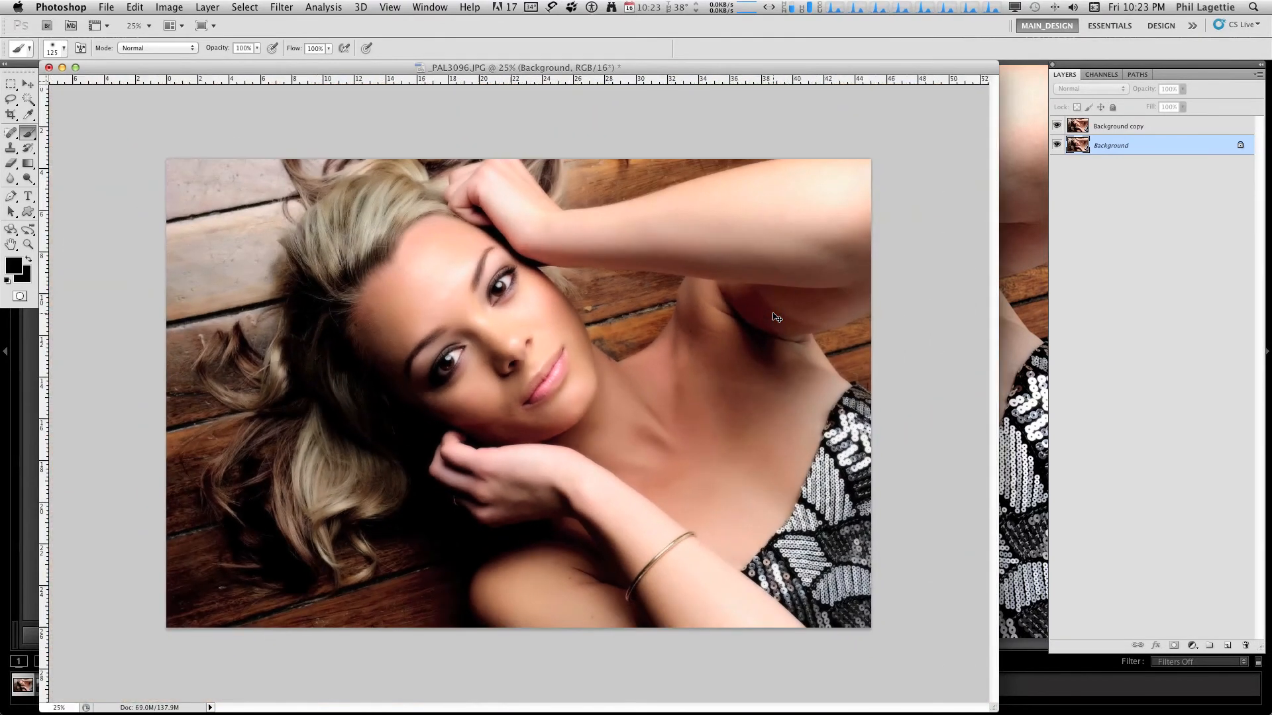
left_click(1106, 129)
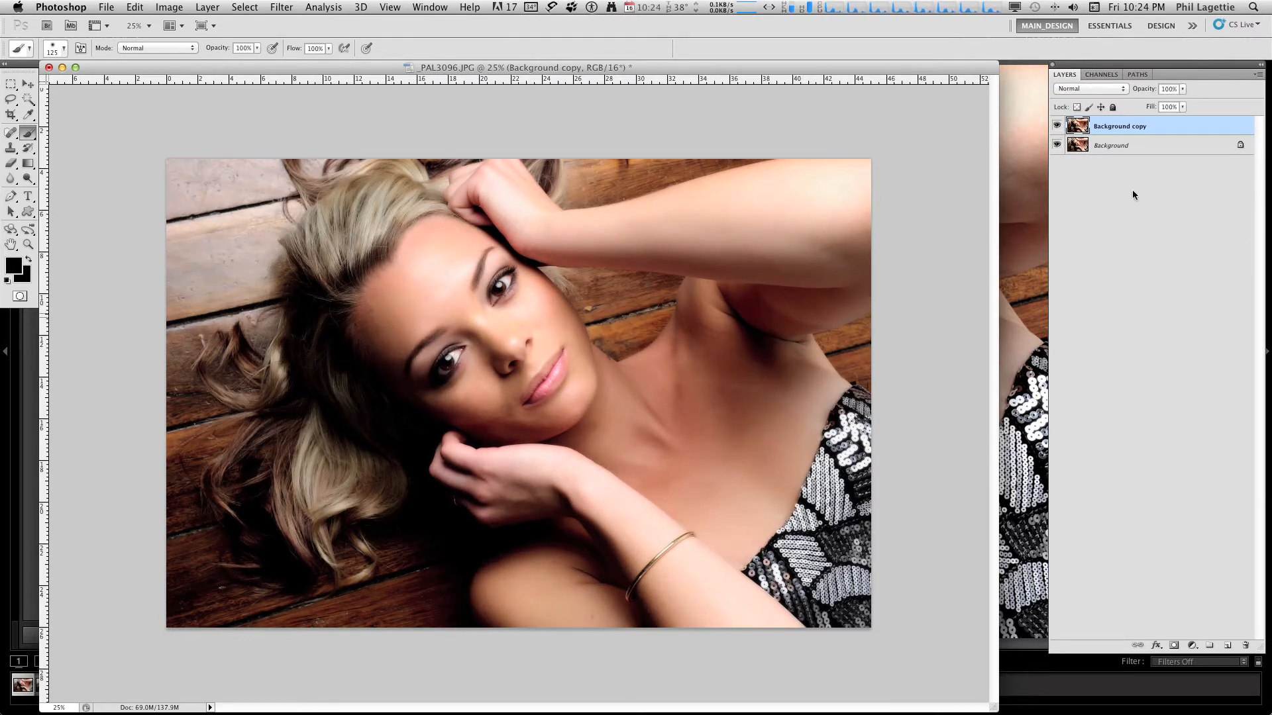
key("super+j")
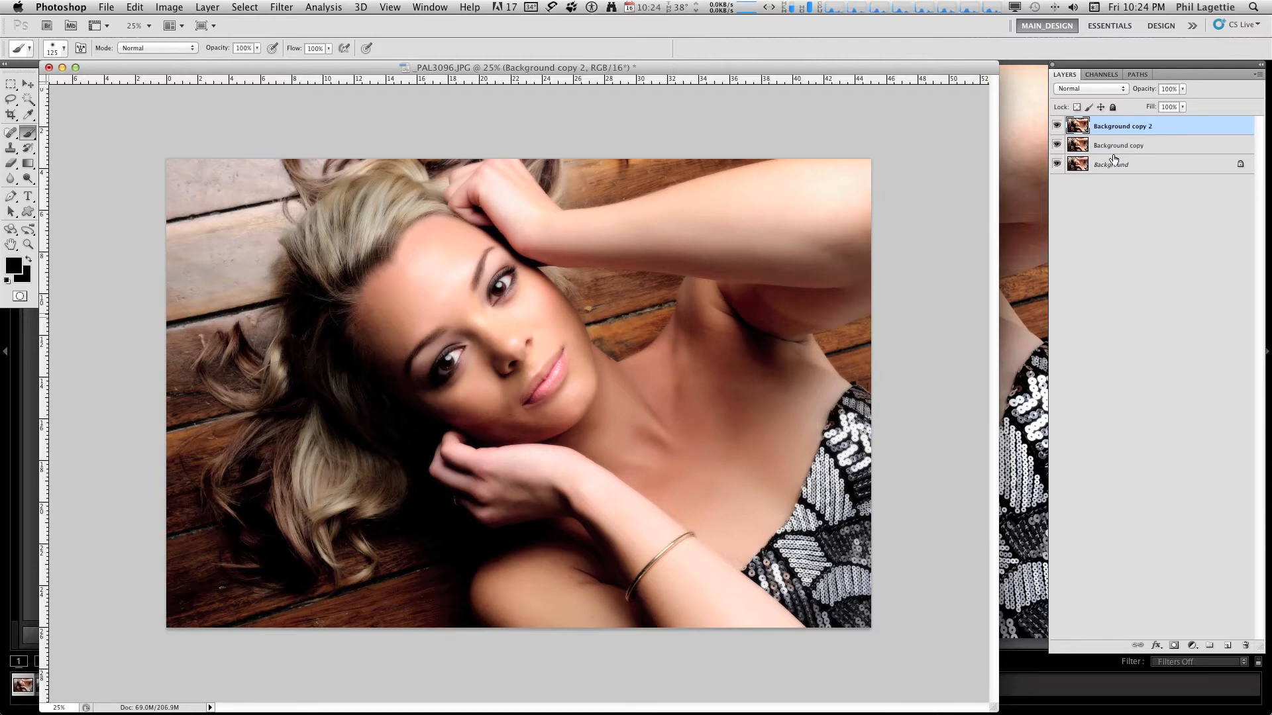
left_click(1105, 90)
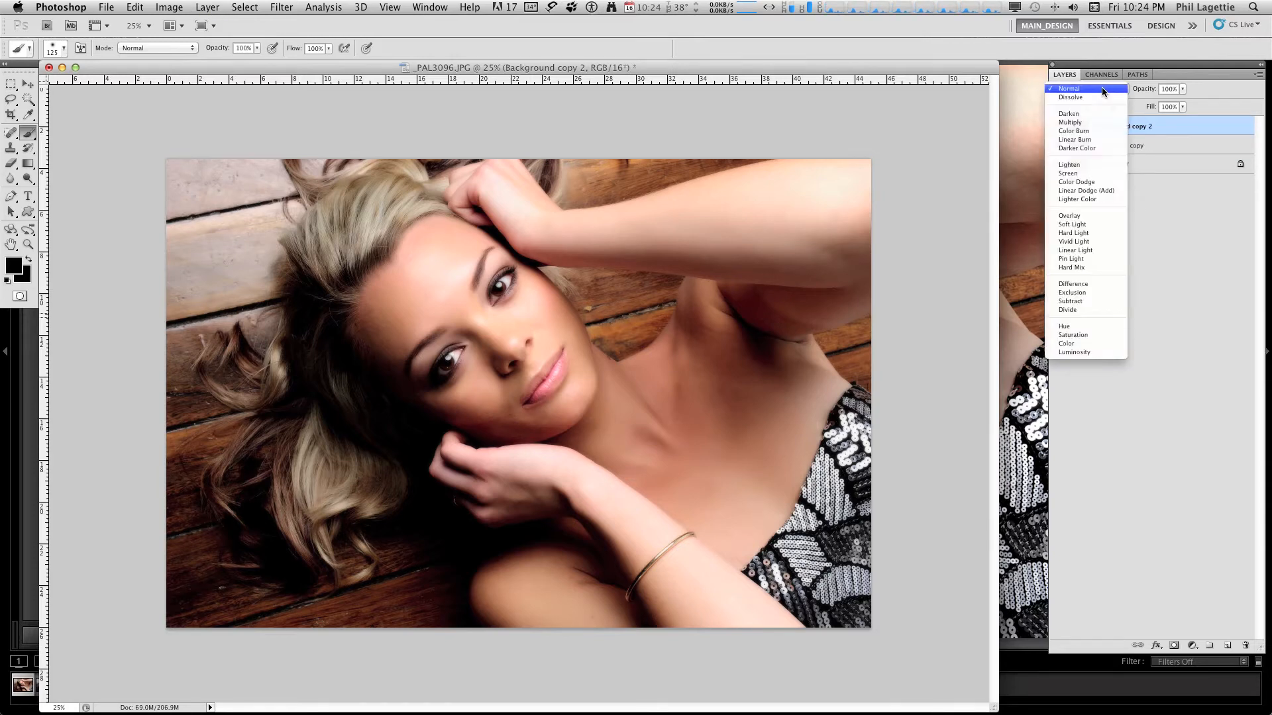
left_click(1089, 174)
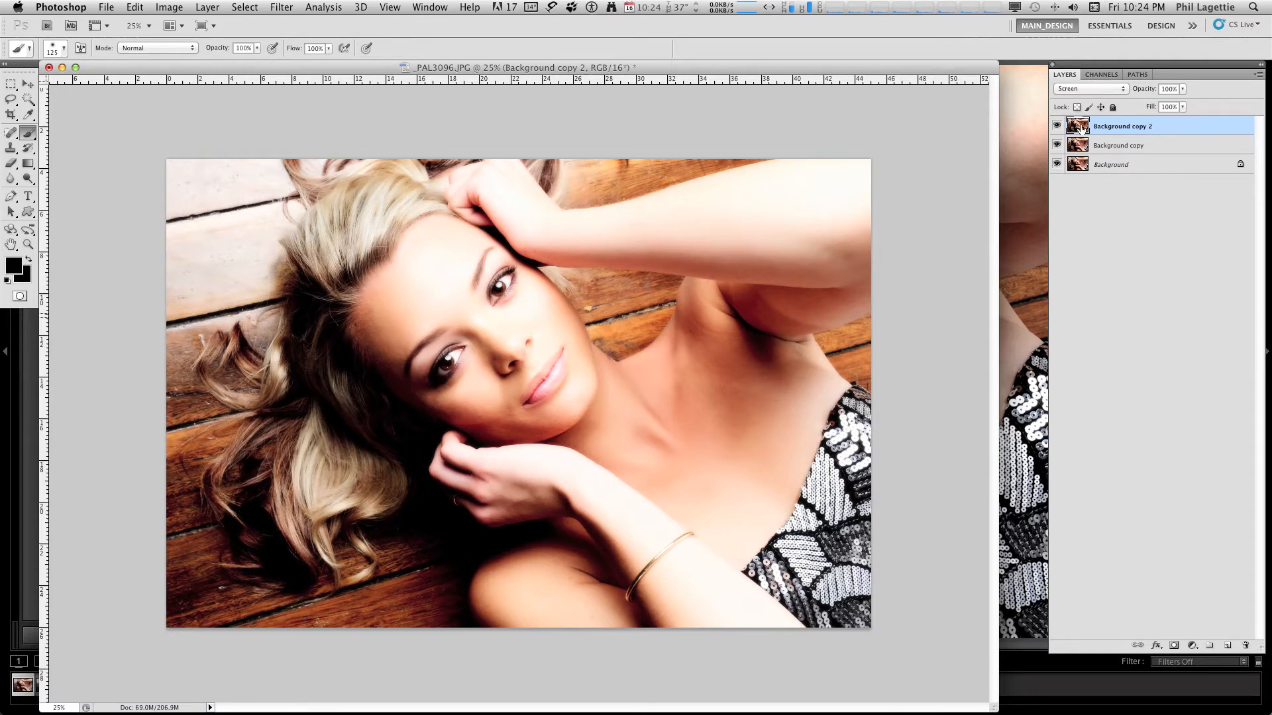
key("Delete")
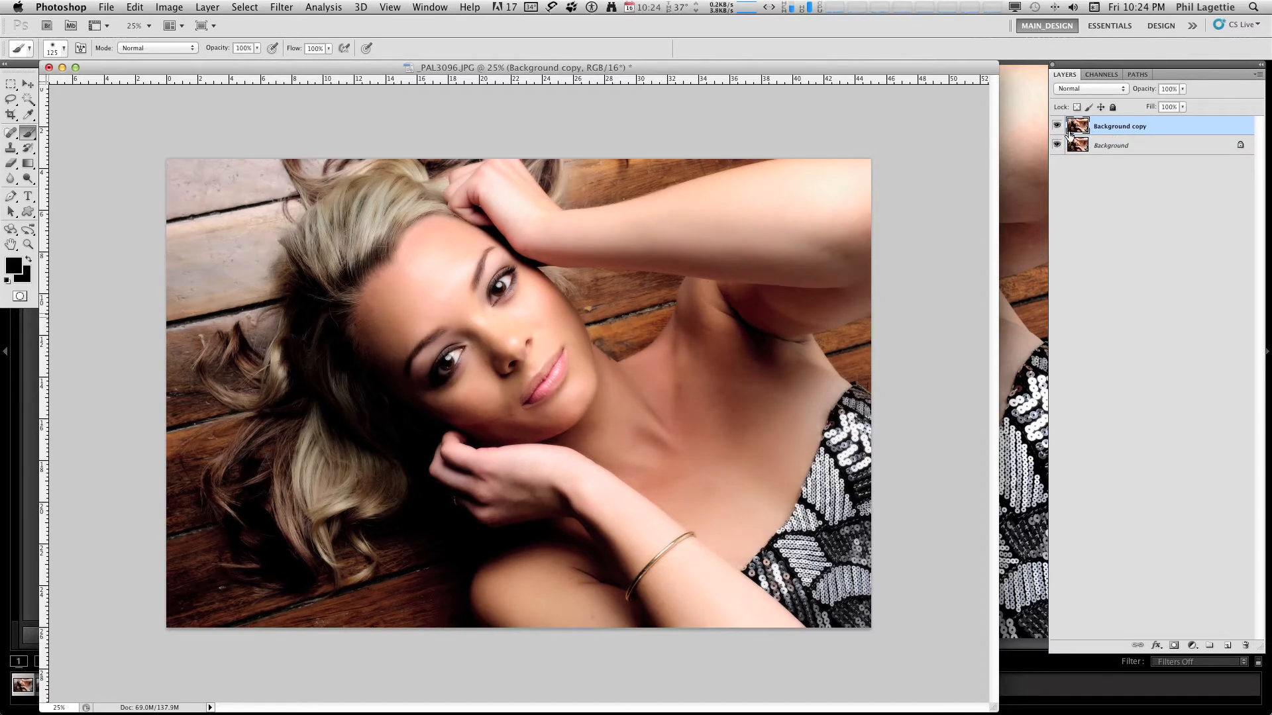
Compare the portrait with the smoothed Background copy layer hidden and shown, and add a white layer mask to that layer
left_click(1058, 126)
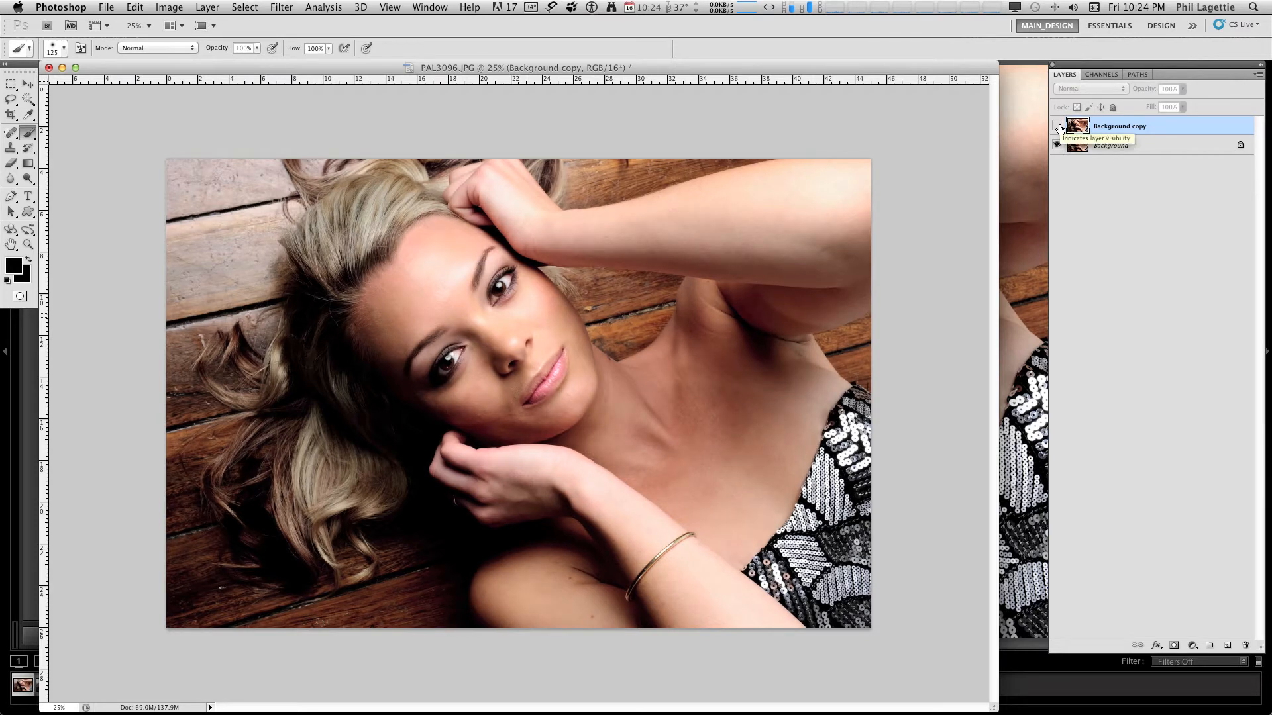
left_click(1057, 127)
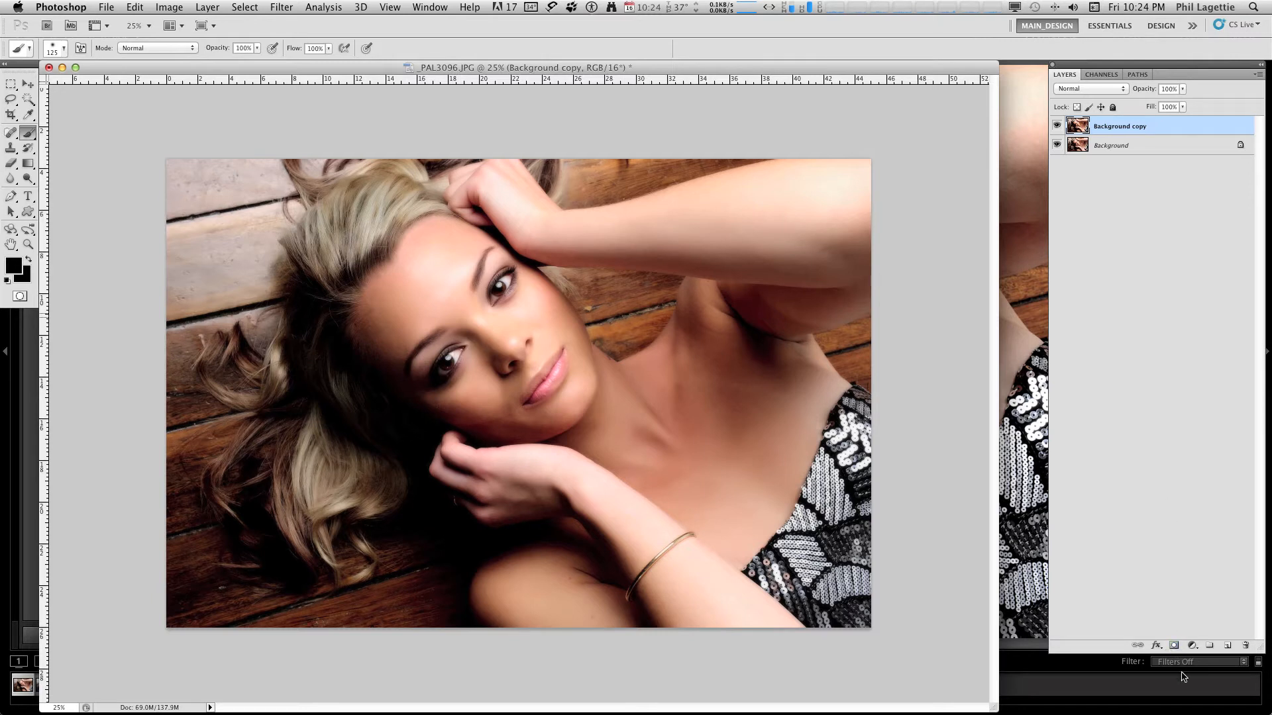
left_click(1175, 645)
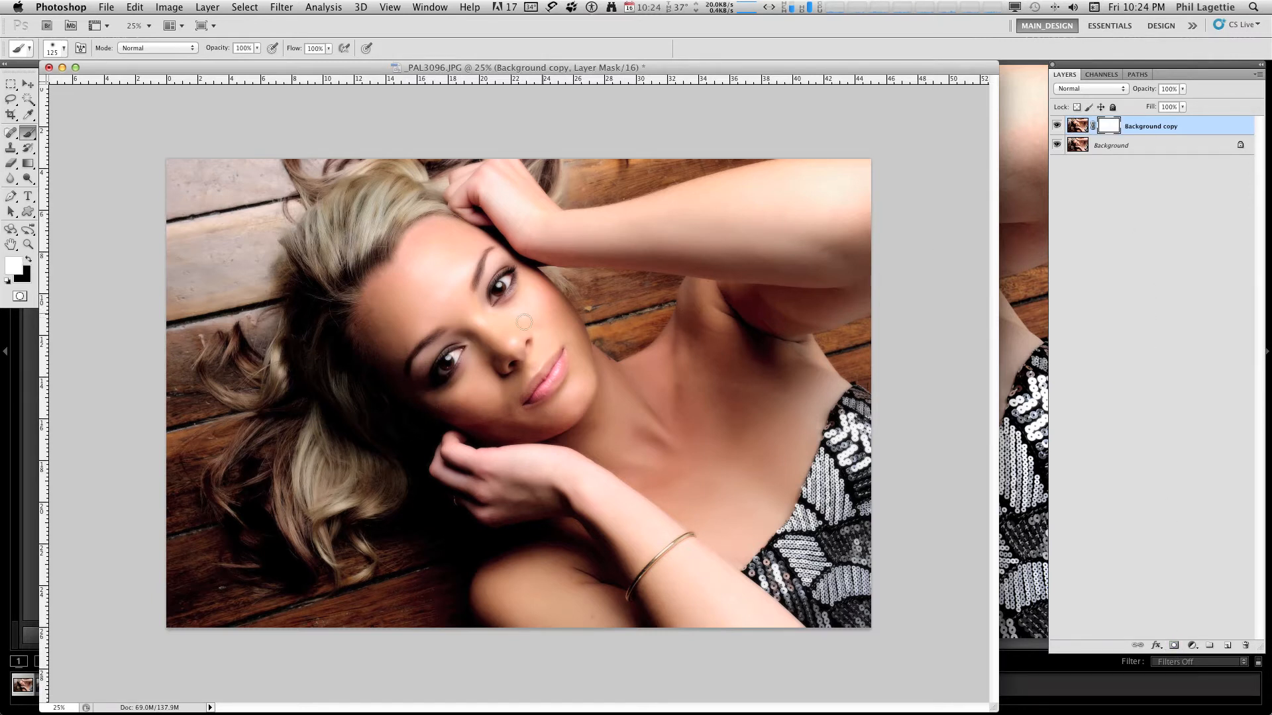
Paint black with a large brush on the Background copy mask over the hair and wooden background to remove their smoothing
key("bracketright")
key("bracketright")
key("bracketright")
key("bracketright")
key("bracketright")
key("bracketright")
key("bracketright")
key("bracketright")
key("bracketright")
key("bracketright")
mouse_move(259, 413)
left_mouse_down()
mouse_move(264, 379)
mouse_move(274, 395)
left_mouse_up()
key("x")
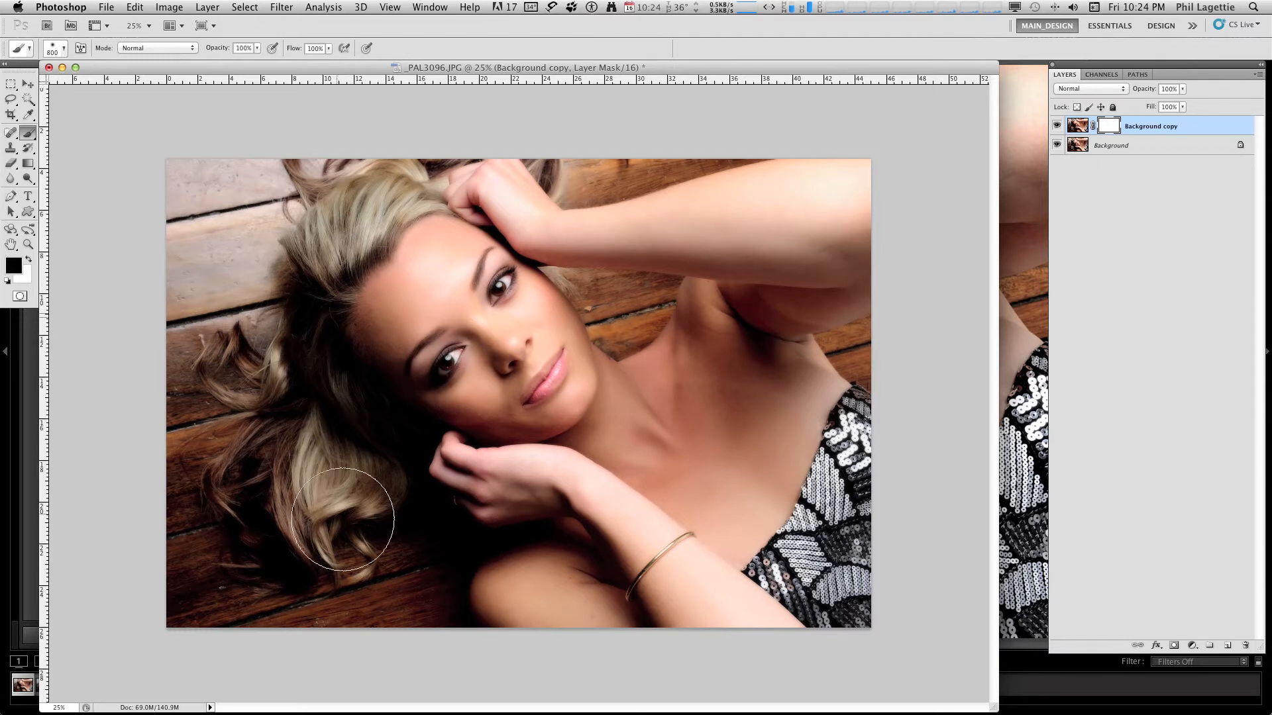
mouse_move(253, 356)
left_mouse_down()
mouse_move(257, 418)
mouse_move(245, 363)
mouse_move(244, 393)
mouse_move(272, 565)
mouse_move(252, 421)
mouse_move(310, 578)
mouse_move(286, 453)
mouse_move(347, 569)
mouse_move(284, 403)
mouse_move(244, 178)
mouse_move(209, 186)
mouse_move(189, 290)
mouse_move(210, 637)
mouse_move(219, 564)
mouse_move(326, 600)
mouse_move(324, 454)
mouse_move(279, 314)
mouse_move(303, 224)
mouse_move(372, 157)
mouse_move(359, 166)
mouse_move(409, 161)
mouse_move(338, 167)
mouse_move(578, 247)
mouse_move(593, 312)
mouse_move(625, 329)
left_mouse_up()
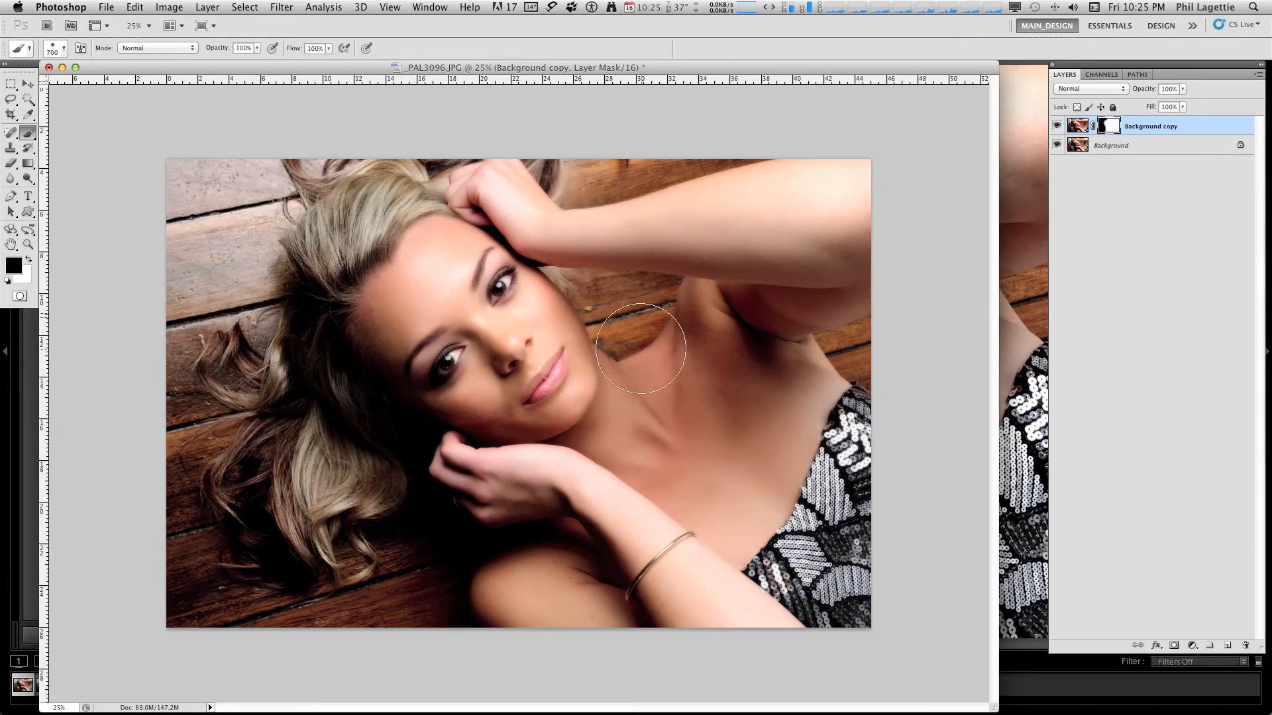
Reduce the brush to 400 px and mask the smoothing off the wood beside the dress
key("bracketleft")
key("bracketleft")
key("bracketleft")
key("bracketleft")
left_click_drag(883, 355, 849, 353)
Try a Screen-mode duplicate of the masked Background copy layer, and delete that duplicate
left_click(1116, 148, "shift")
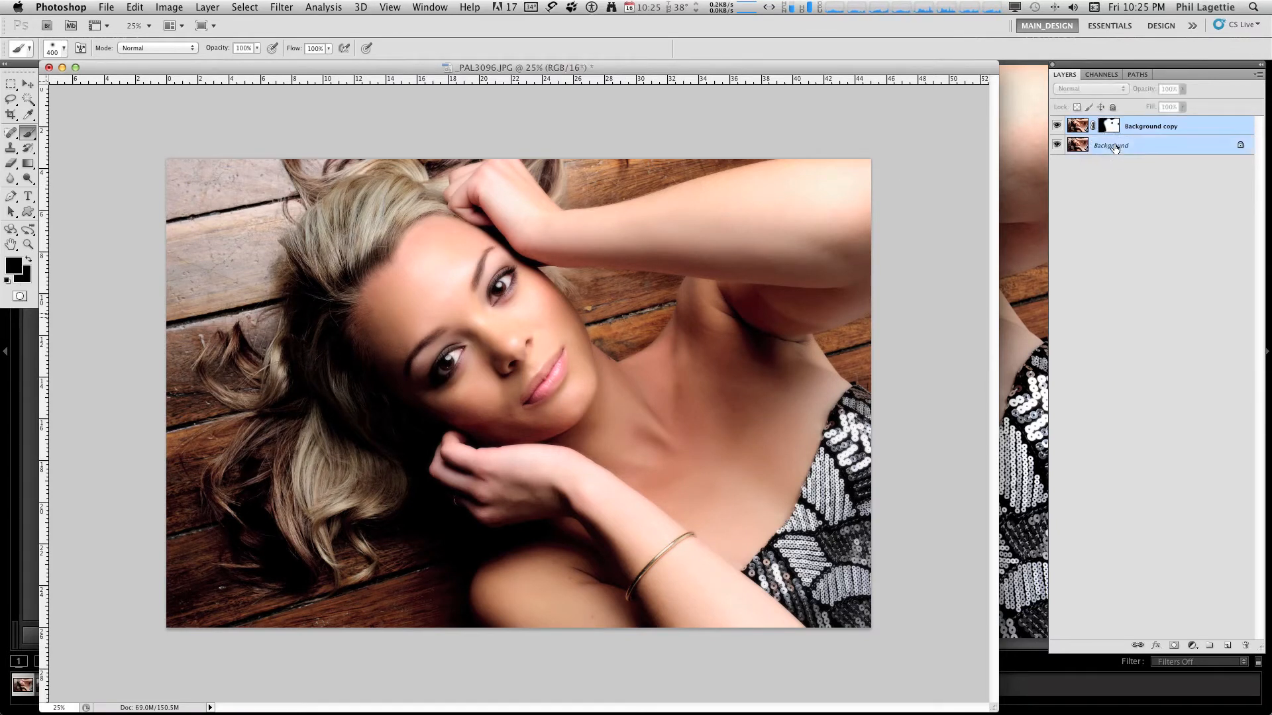
left_click(1078, 130)
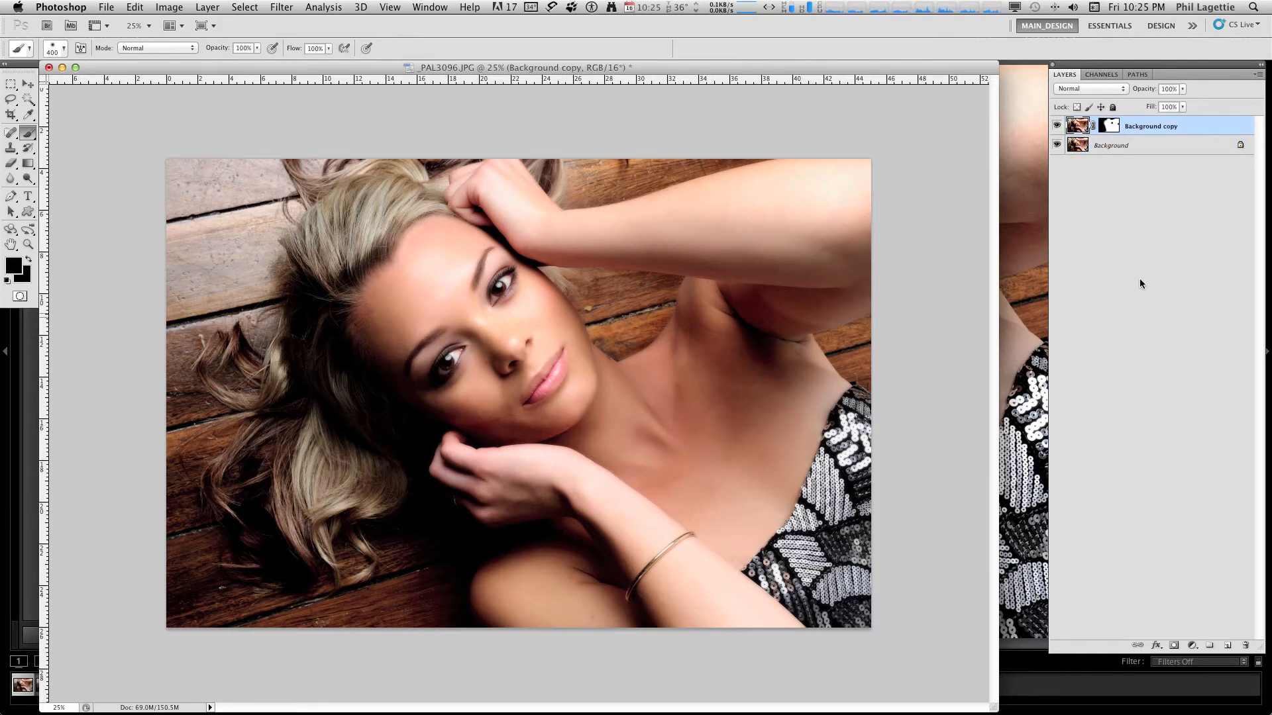
key("super+j")
left_click(1096, 92)
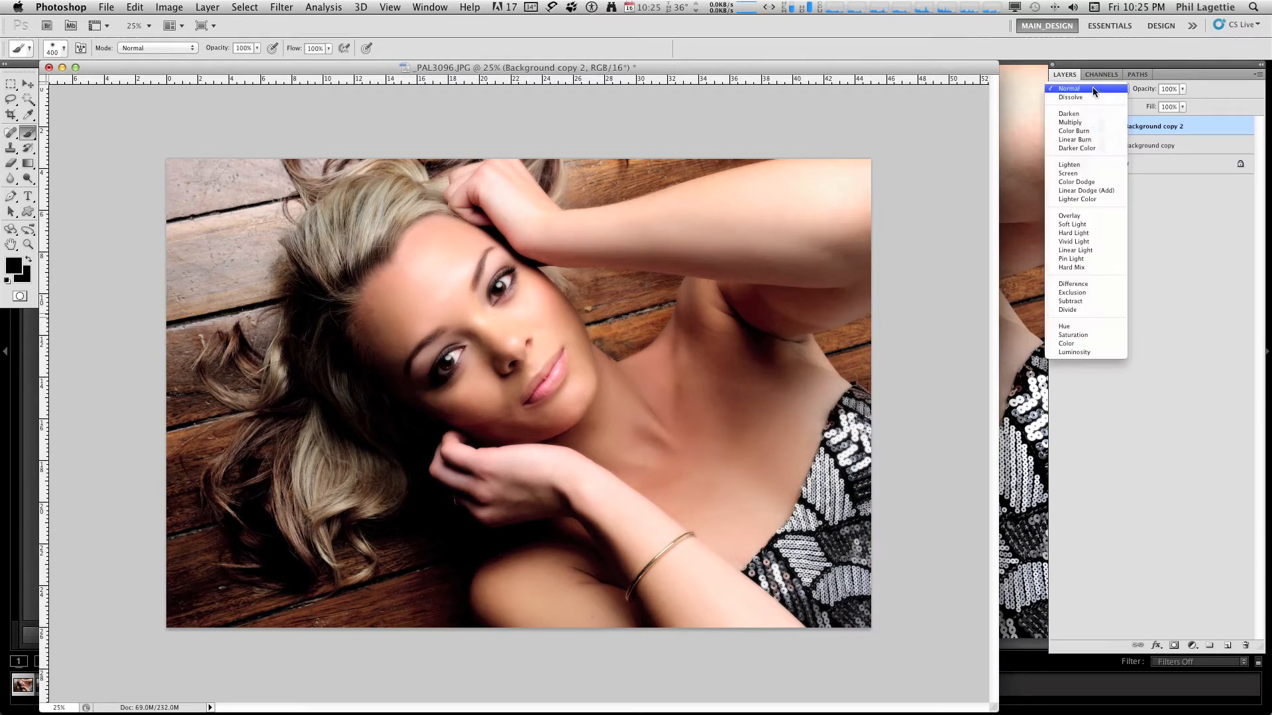
left_click(1089, 173)
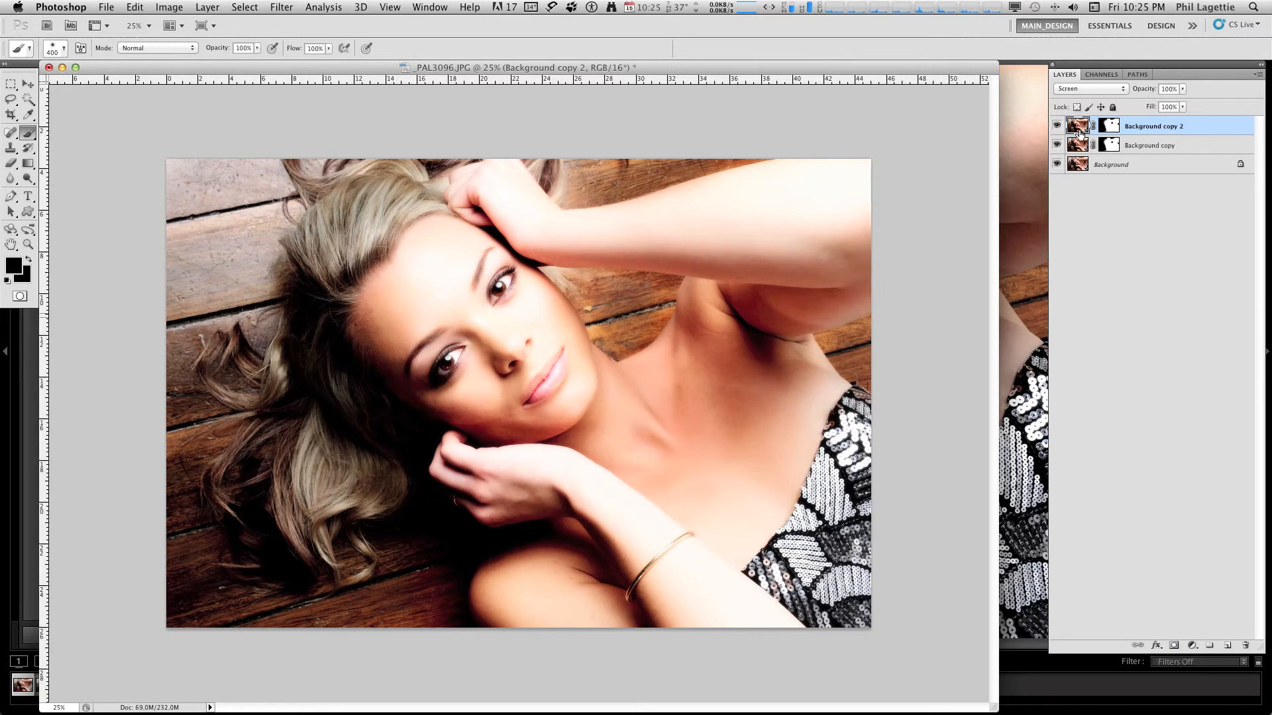
key("Delete")
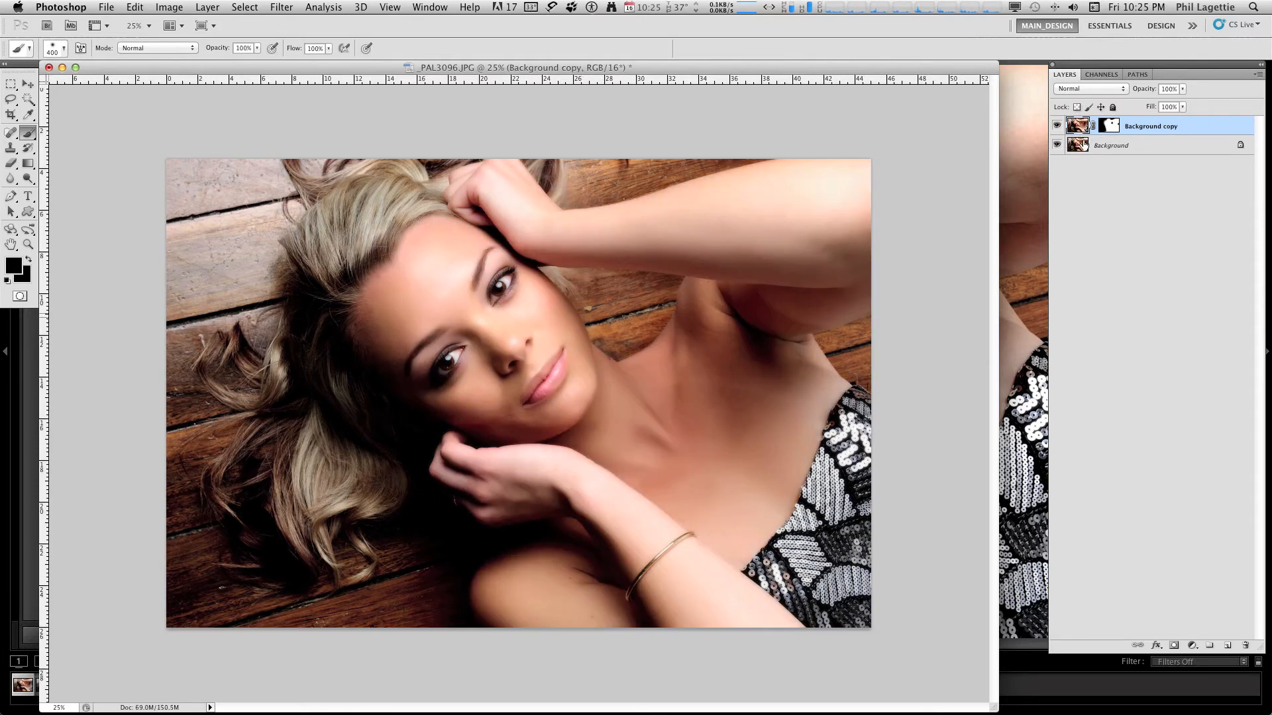
Merge the Background copy layer with Background and duplicate the merged layer
left_click(1111, 145, "shift")
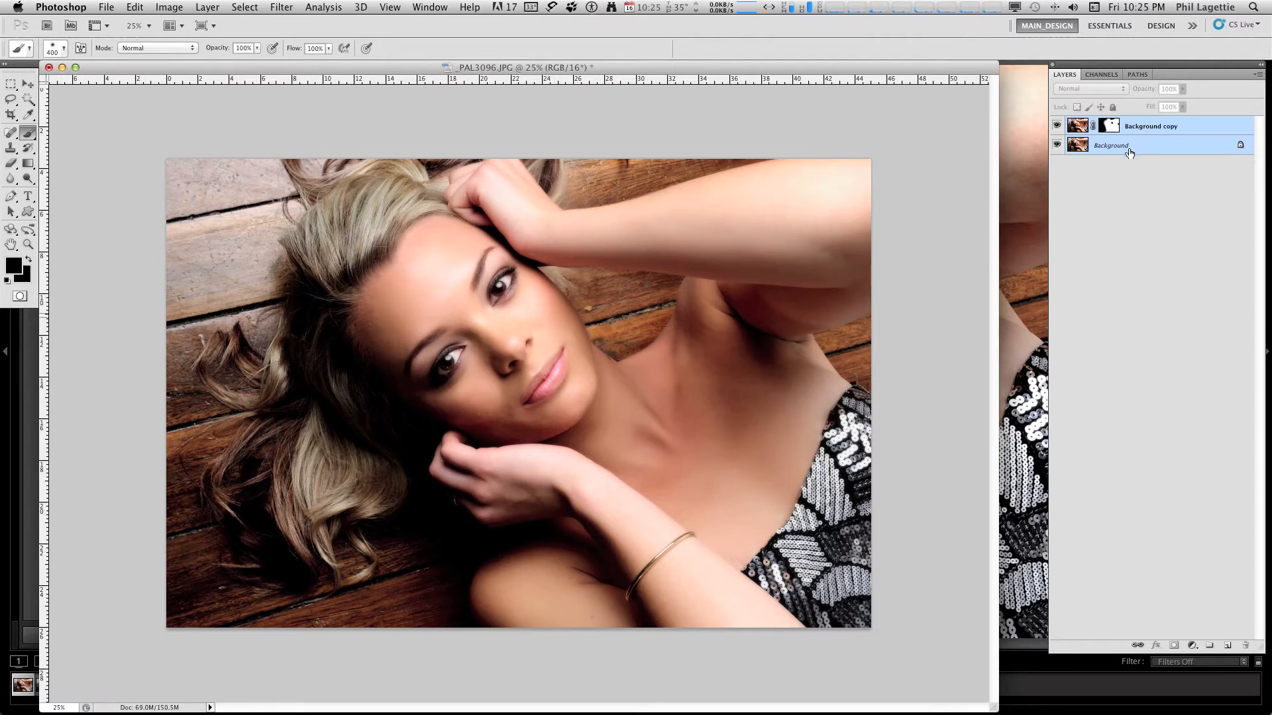
key("super+e")
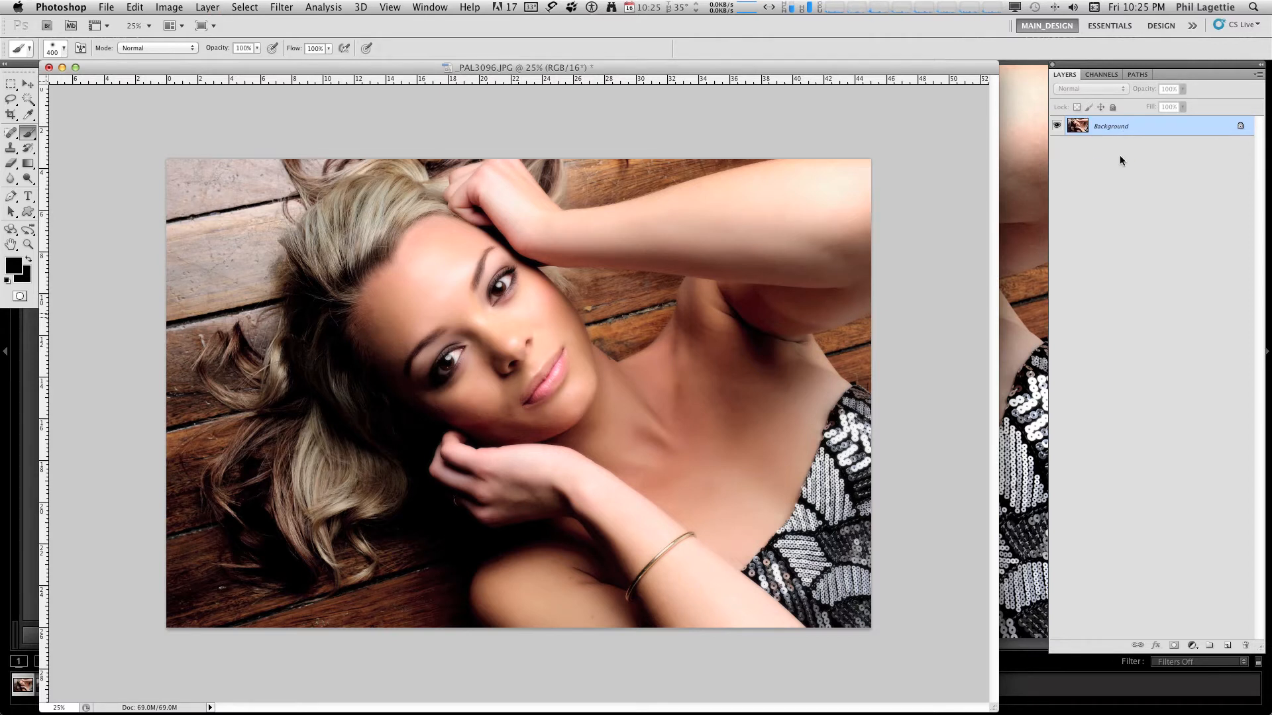
key("super+j")
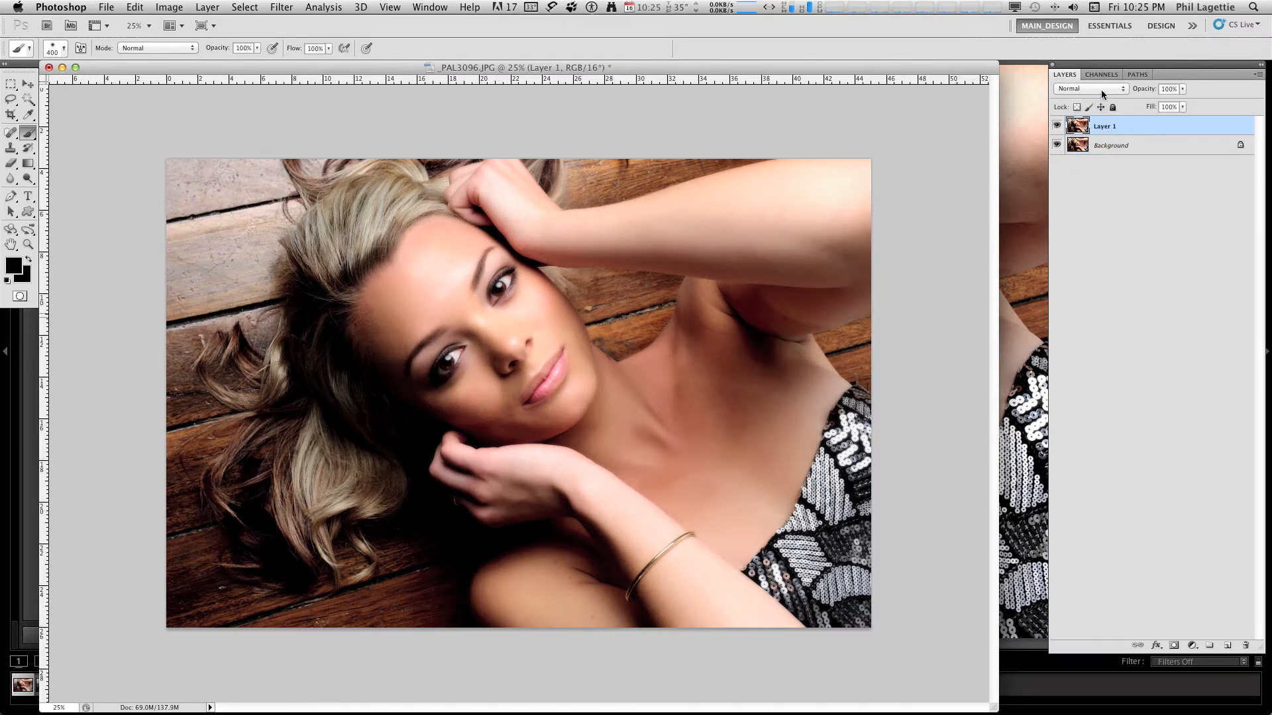
Set Layer 1 to Screen blending and hide its effect with a black layer mask
left_click(1101, 90)
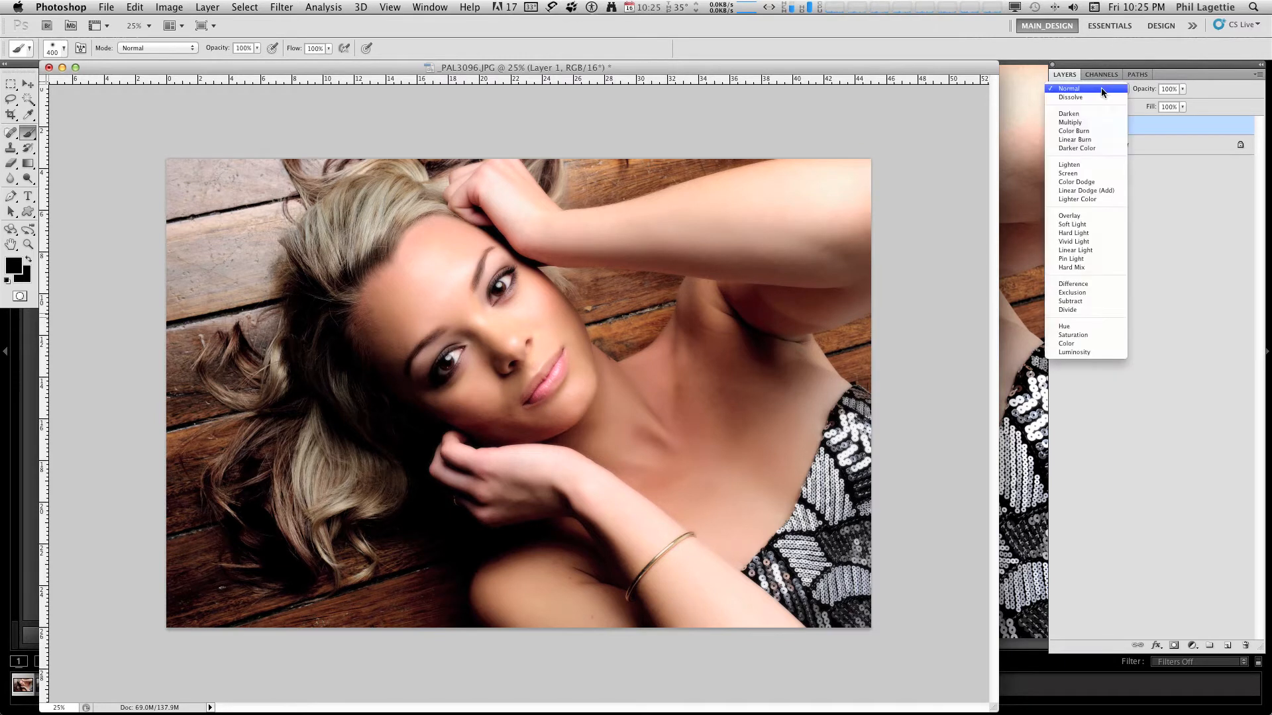
left_click(1097, 175)
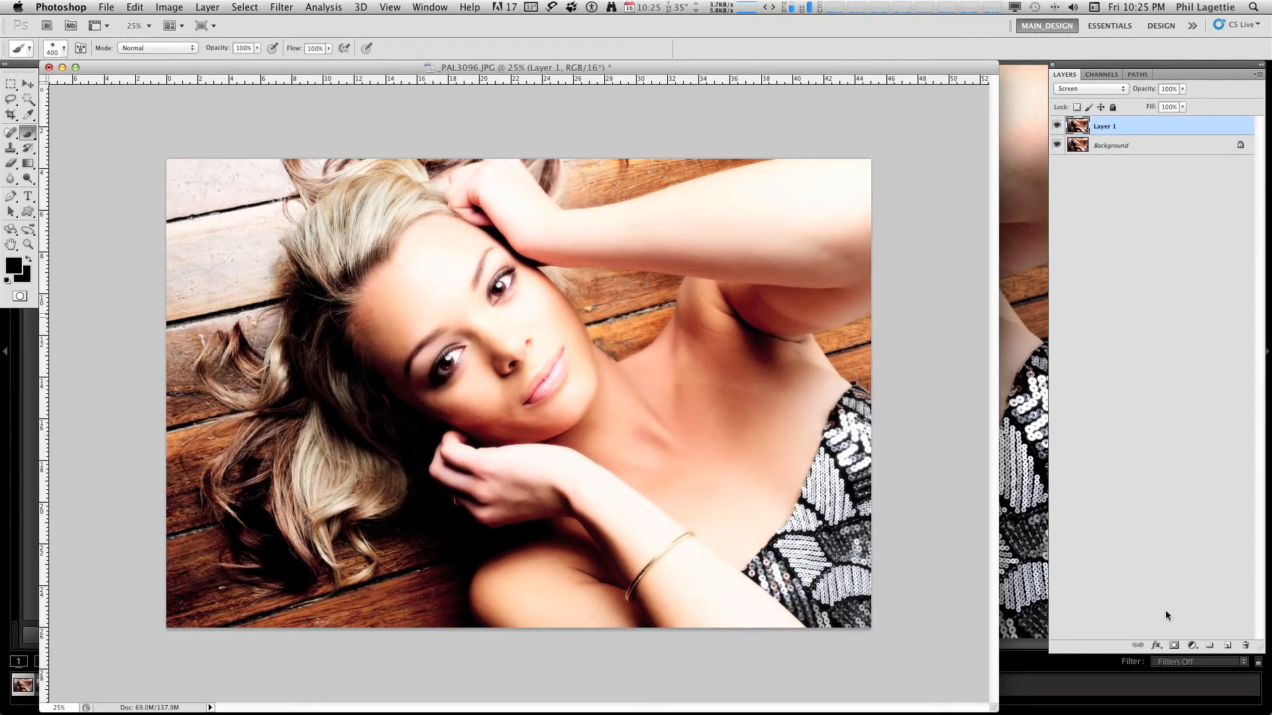
left_click(1173, 646, "alt")
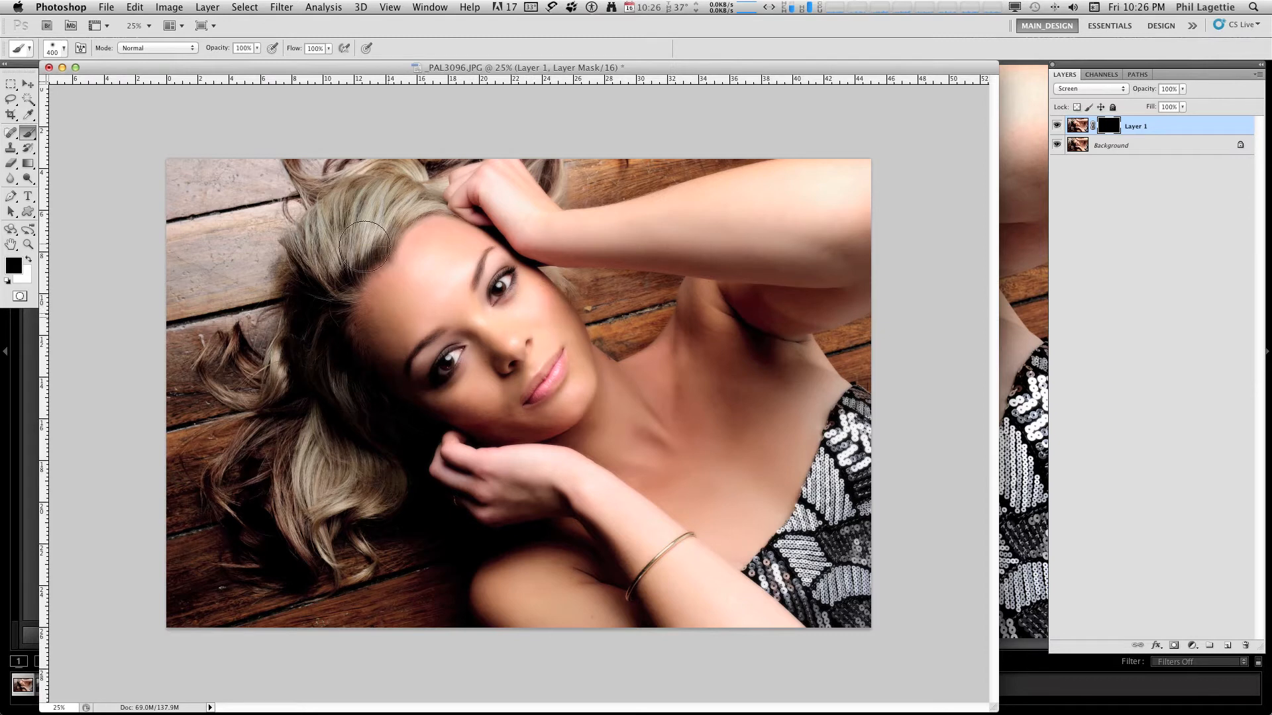
Paint white on the Layer 1 mask to brighten the hair on the crown and the lower curls
key("x")
mouse_move(361, 219)
left_mouse_down()
mouse_move(344, 238)
mouse_move(380, 190)
left_mouse_up()
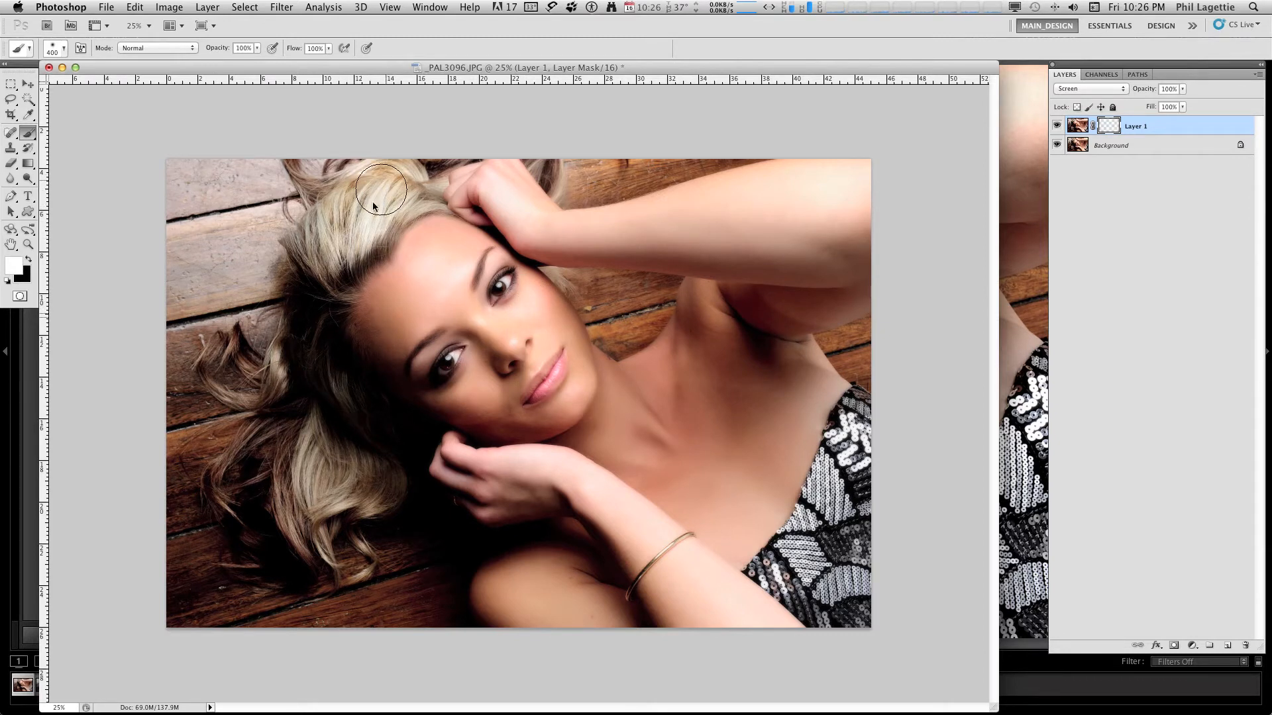
key("bracketleft")
key("bracketleft")
key("bracketleft")
mouse_move(324, 385)
left_mouse_down()
mouse_move(351, 454)
mouse_move(342, 503)
mouse_move(356, 489)
mouse_move(298, 506)
mouse_move(318, 434)
mouse_move(326, 466)
left_mouse_up()
key("bracketright")
key("bracketright")
key("bracketright")
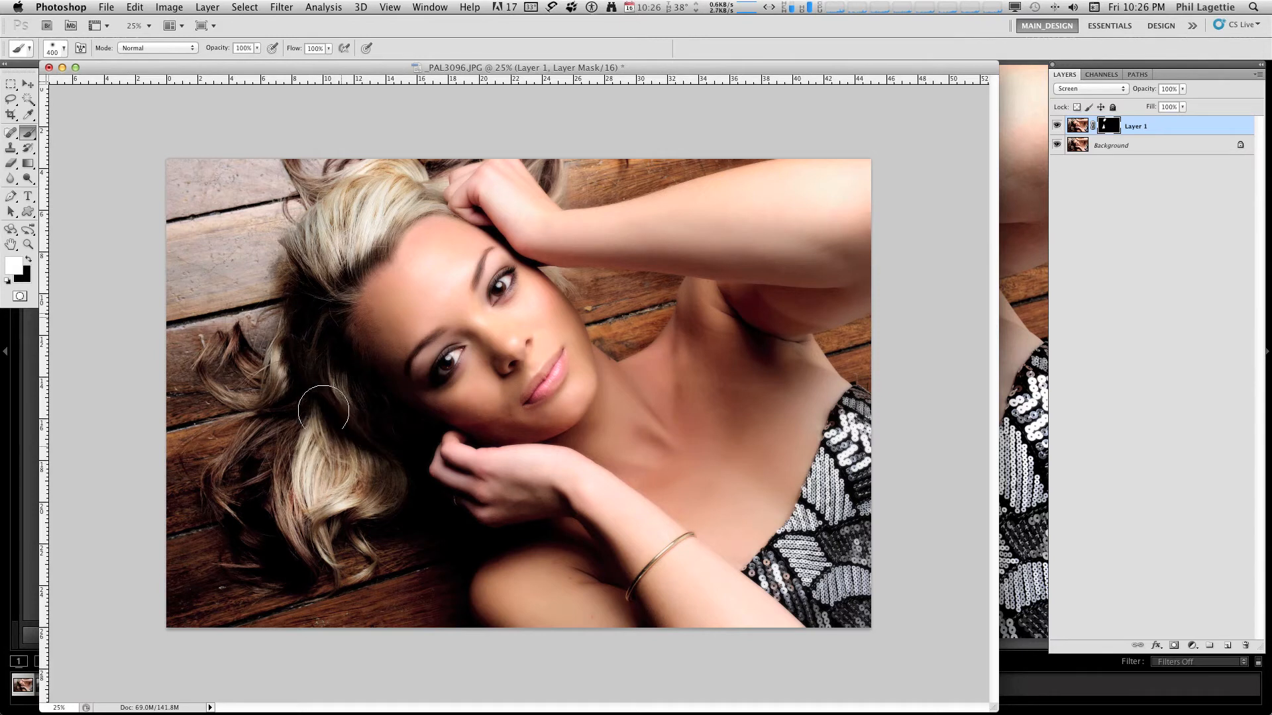
Brighten more of the curls and crown with a 200 px white brush, and undo the stray stroke across the forehead
key("bracketleft")
key("bracketleft")
key("bracketleft")
mouse_move(283, 355)
left_mouse_down()
mouse_move(304, 410)
mouse_move(308, 538)
left_mouse_up()
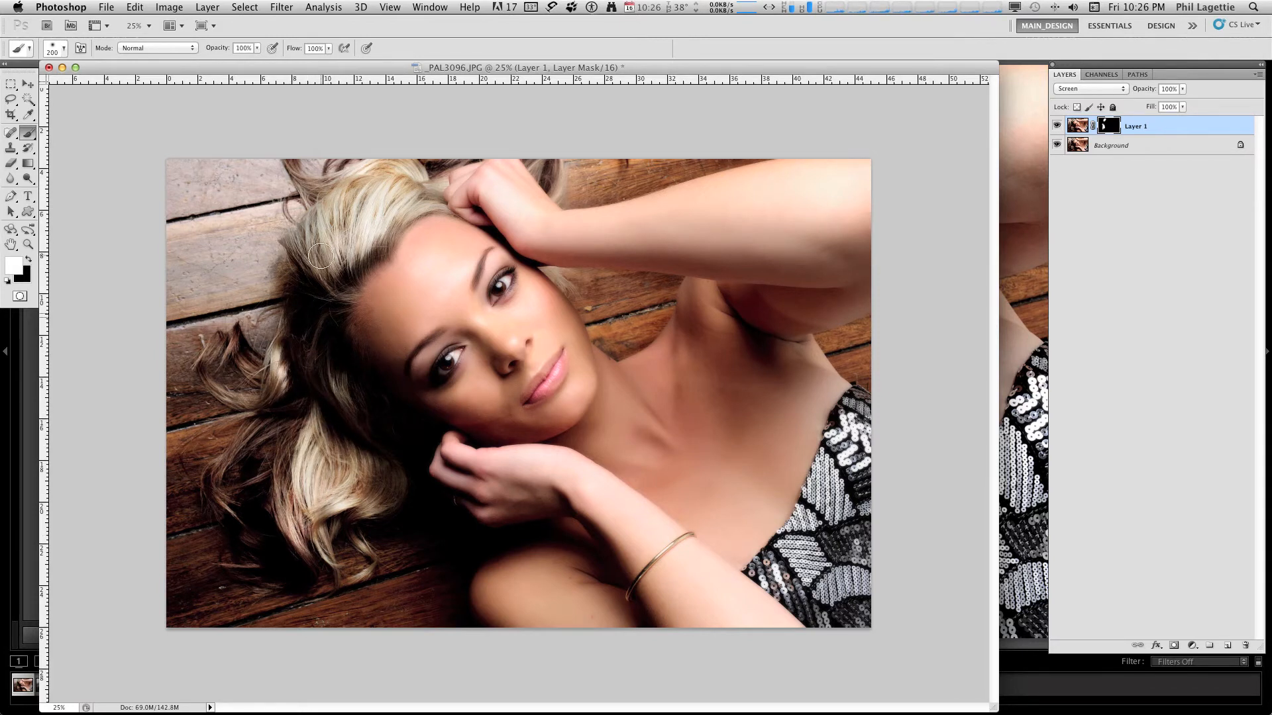
mouse_move(320, 256)
left_mouse_down()
mouse_move(301, 242)
mouse_move(330, 196)
mouse_move(392, 159)
left_mouse_up()
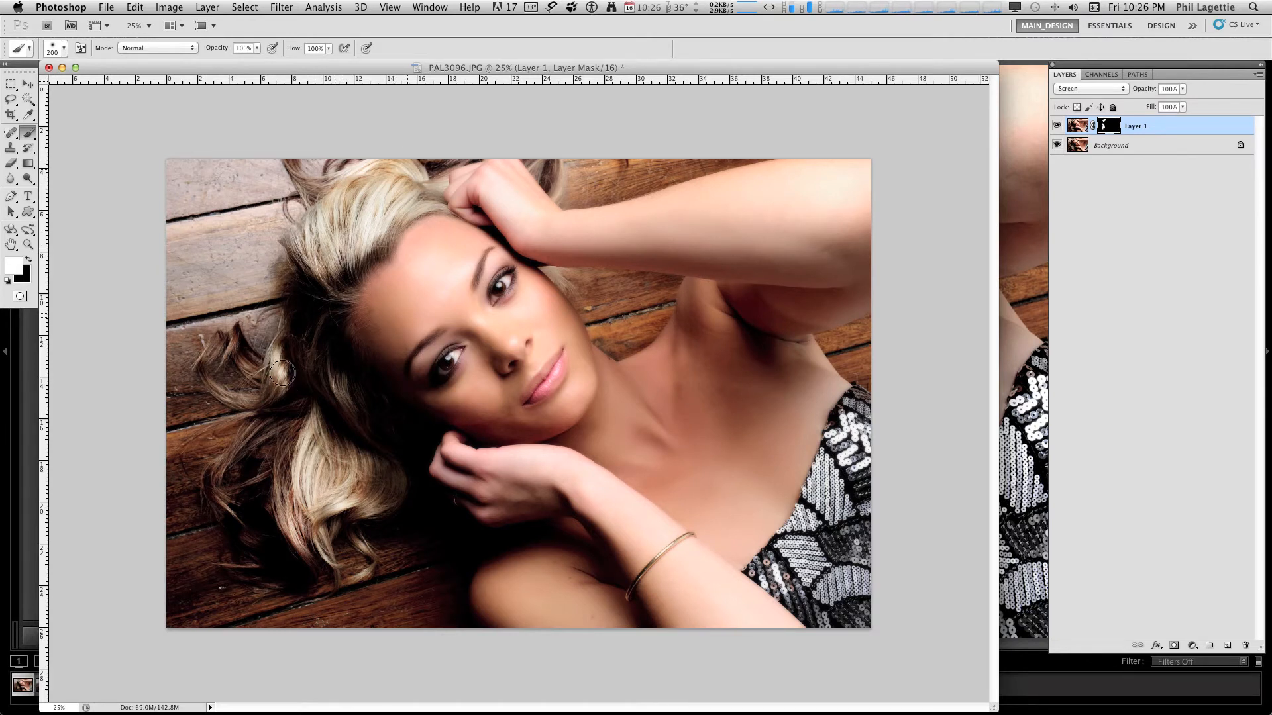
left_click(362, 455, "shift")
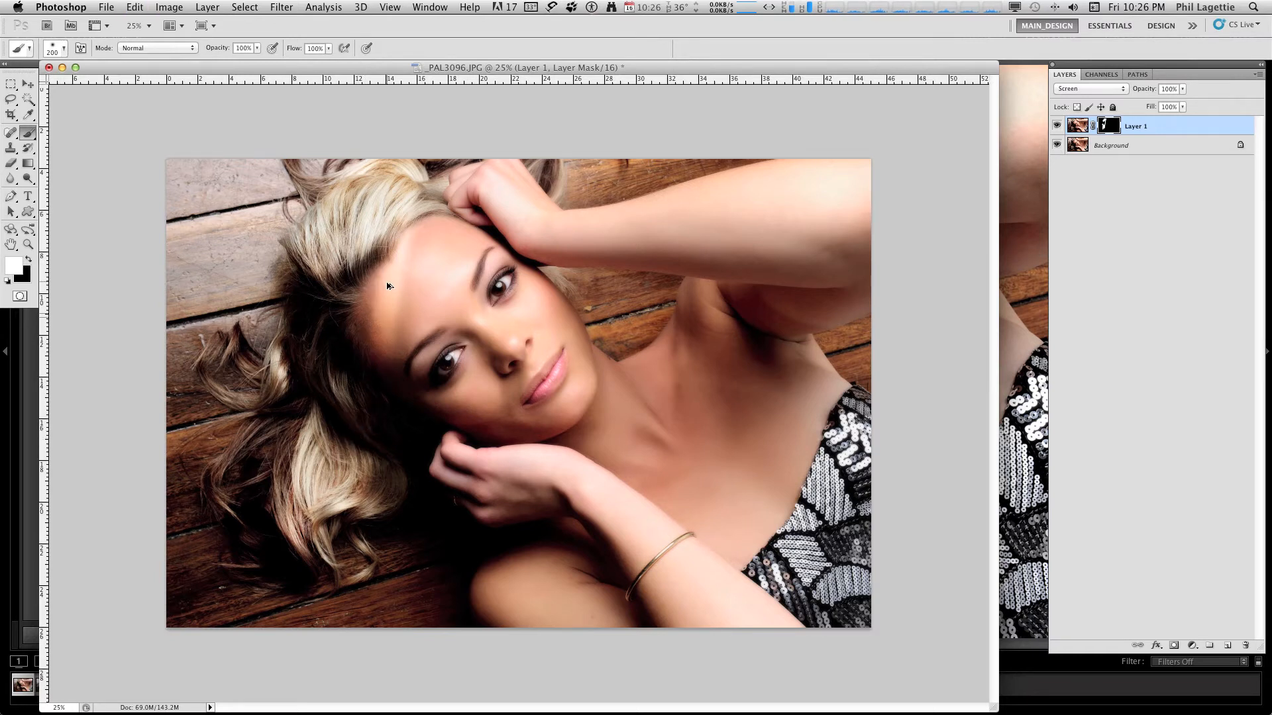
key("super+z")
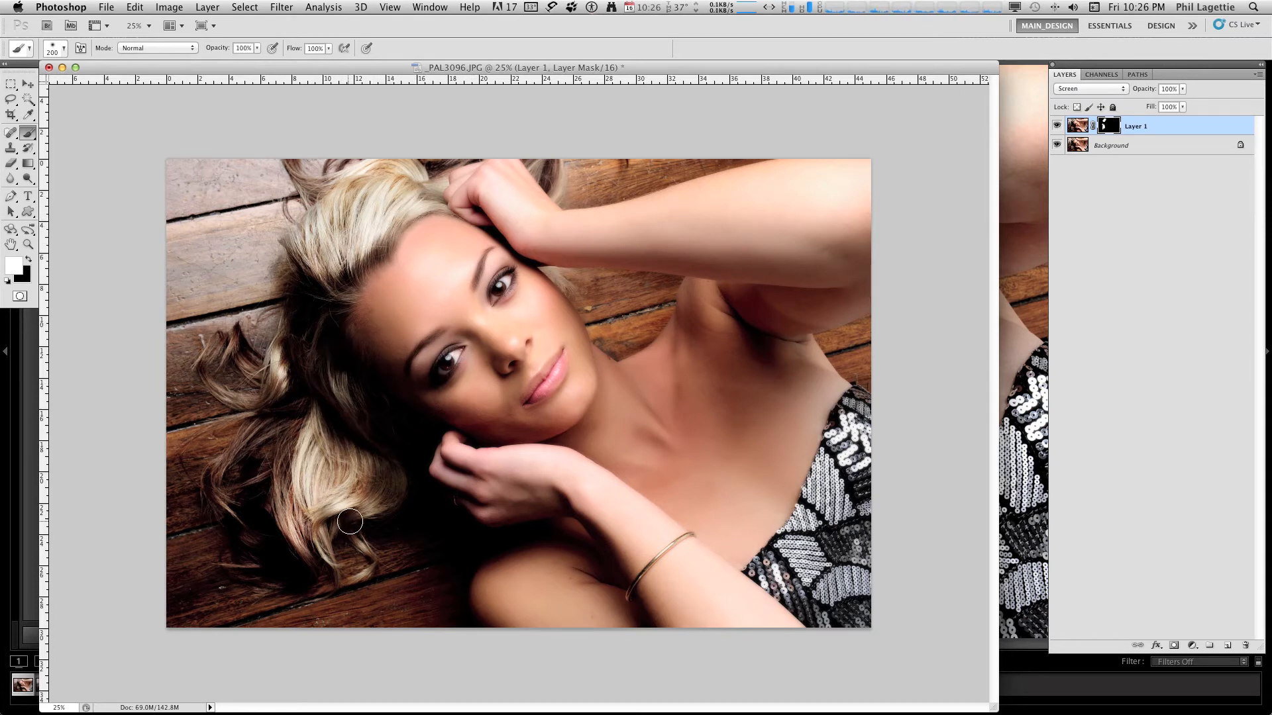
Reduce the brush to 125 px, paint white over the thin outer curls, and swap the painting colour to black
key("bracketleft")
key("bracketleft")
key("bracketleft")
key("bracketleft")
key("bracketright")
key("bracketright")
key("bracketright")
key("bracketright")
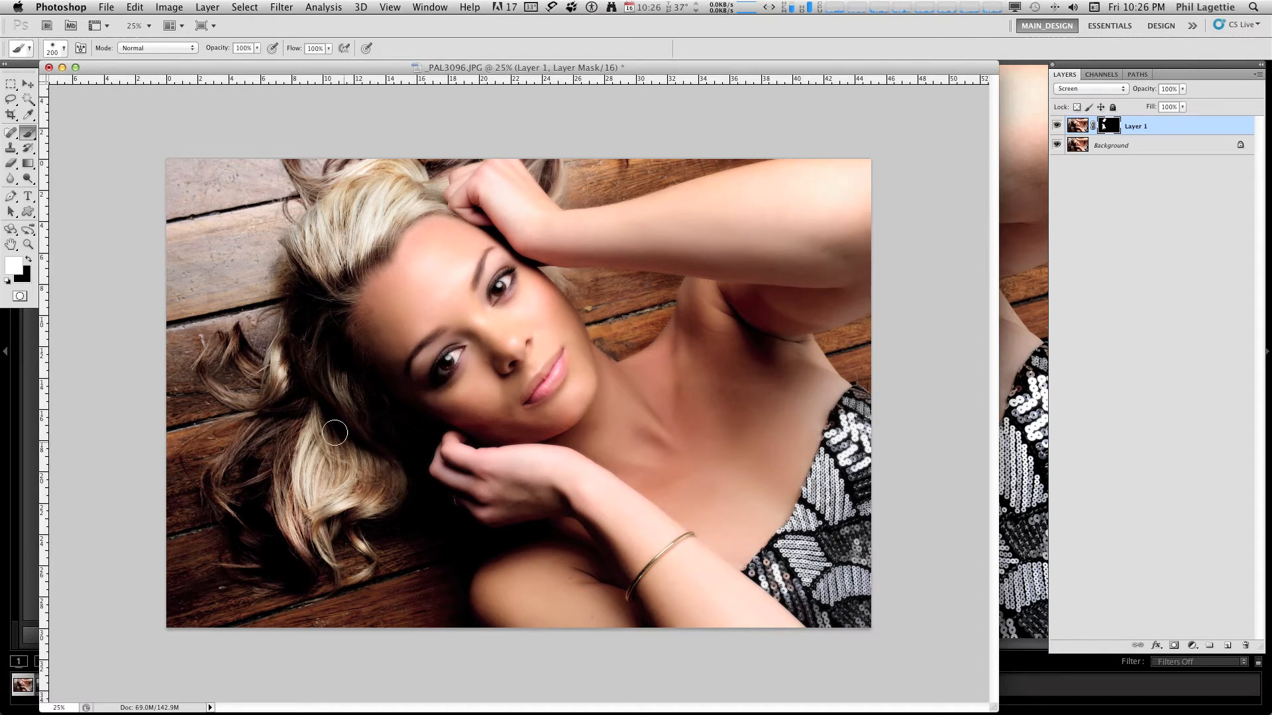
key("bracketleft")
key("bracketleft")
mouse_move(257, 362)
left_mouse_down()
mouse_move(211, 352)
mouse_move(215, 388)
mouse_move(307, 394)
mouse_move(275, 464)
mouse_move(256, 440)
mouse_move(292, 422)
mouse_move(292, 557)
mouse_move(258, 546)
mouse_move(220, 500)
mouse_move(212, 475)
mouse_move(257, 437)
left_mouse_up()
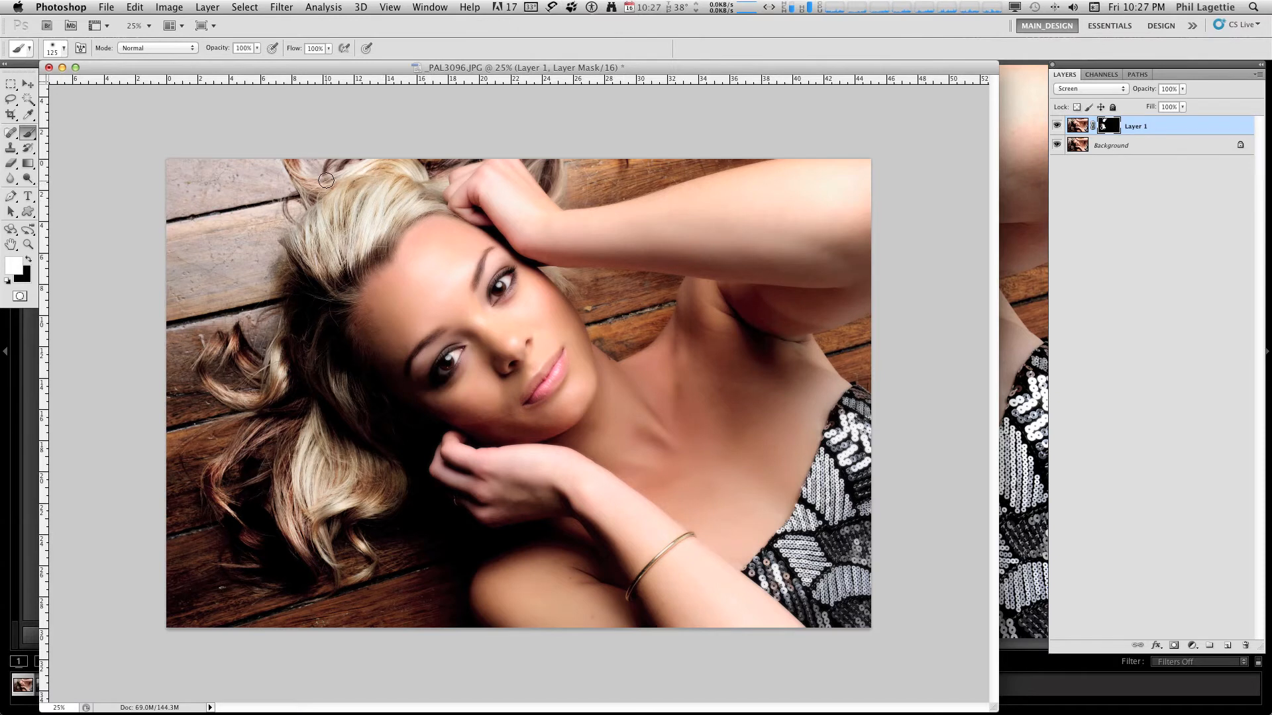
key("x")
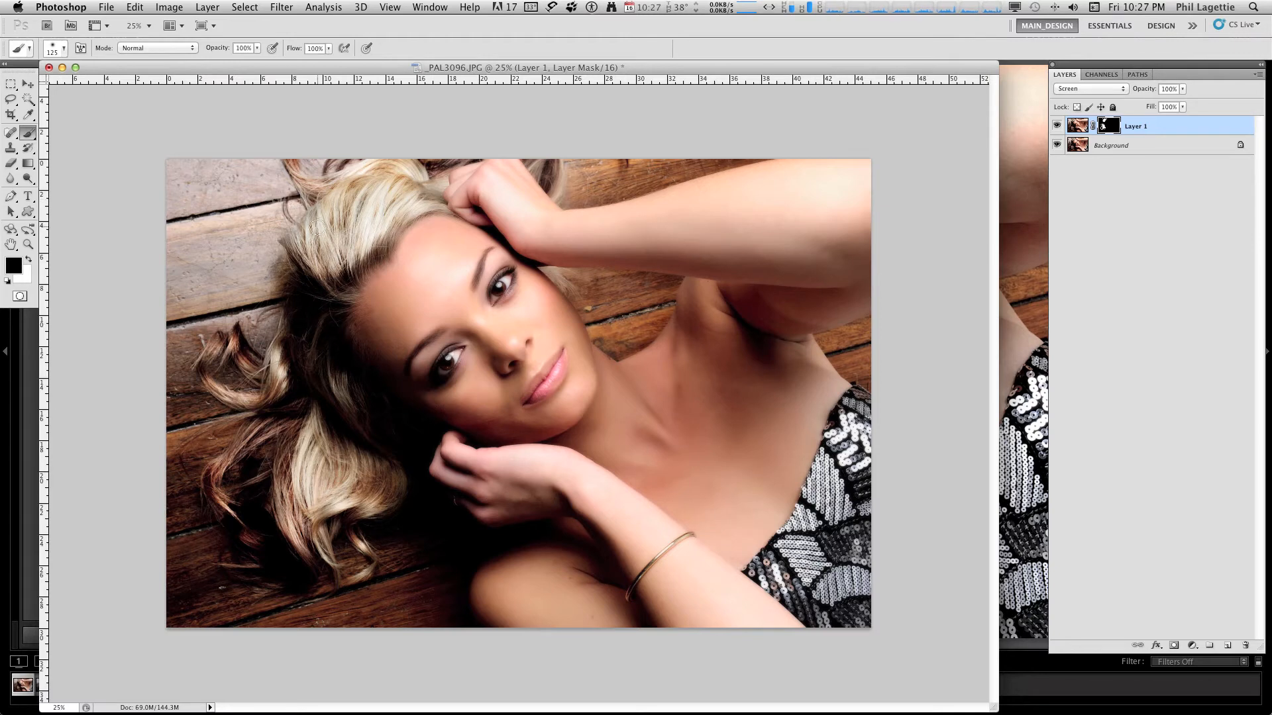
Compare the hair with the brightening layer Layer 1 hidden and shown
left_click(1057, 126)
left_click(1057, 125)
left_click(1057, 126)
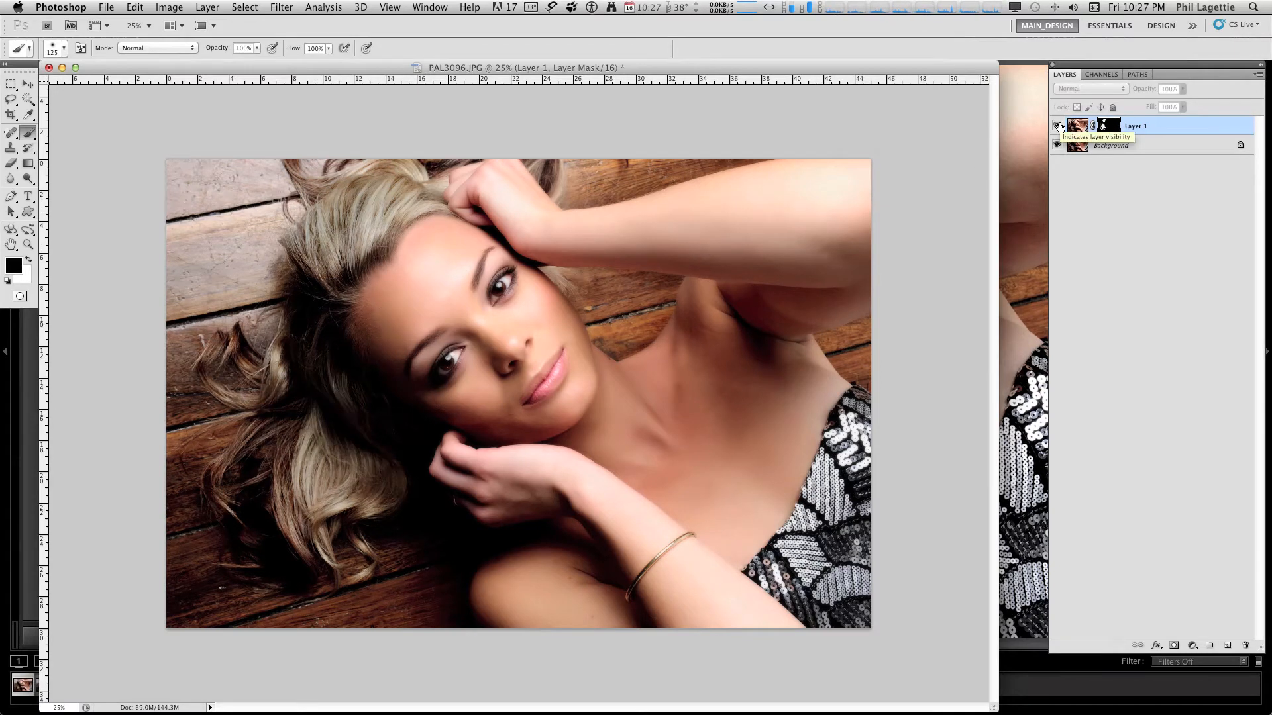
left_click(1057, 126)
left_click(1057, 126)
left_click(1057, 126)
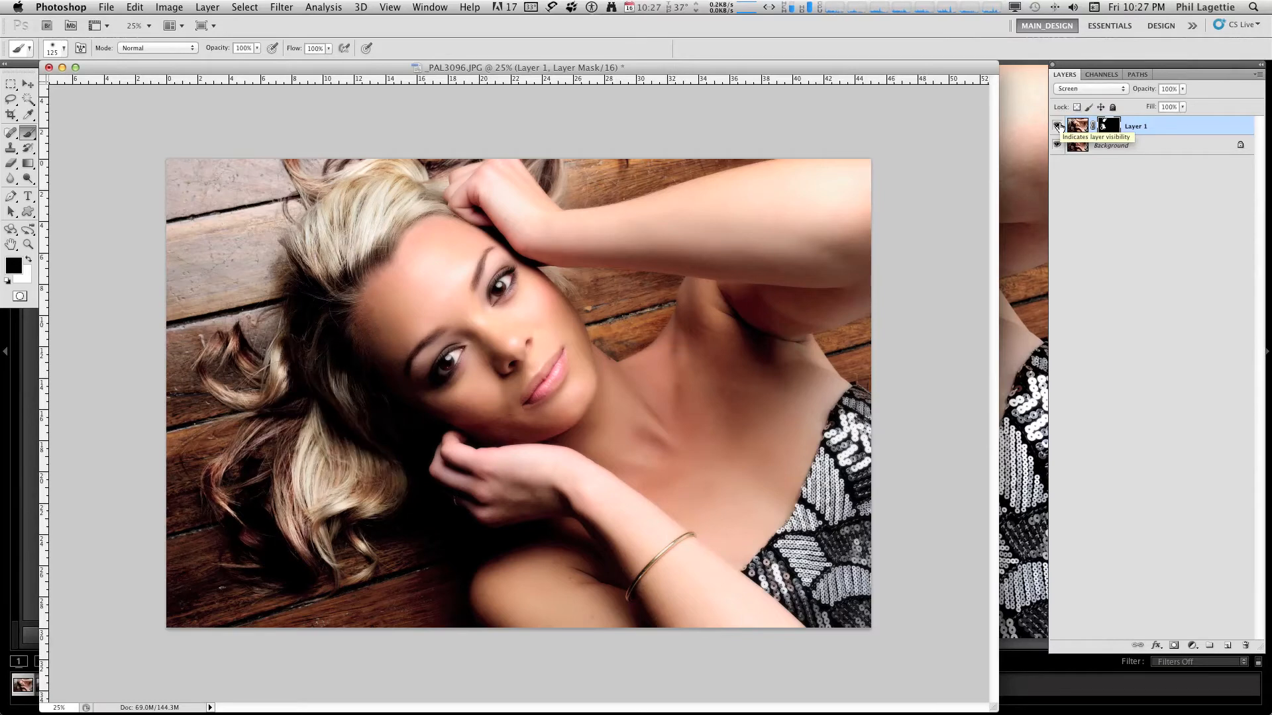
Duplicate Layer 1 with its mask to strengthen the hair brightening
left_click(1077, 126)
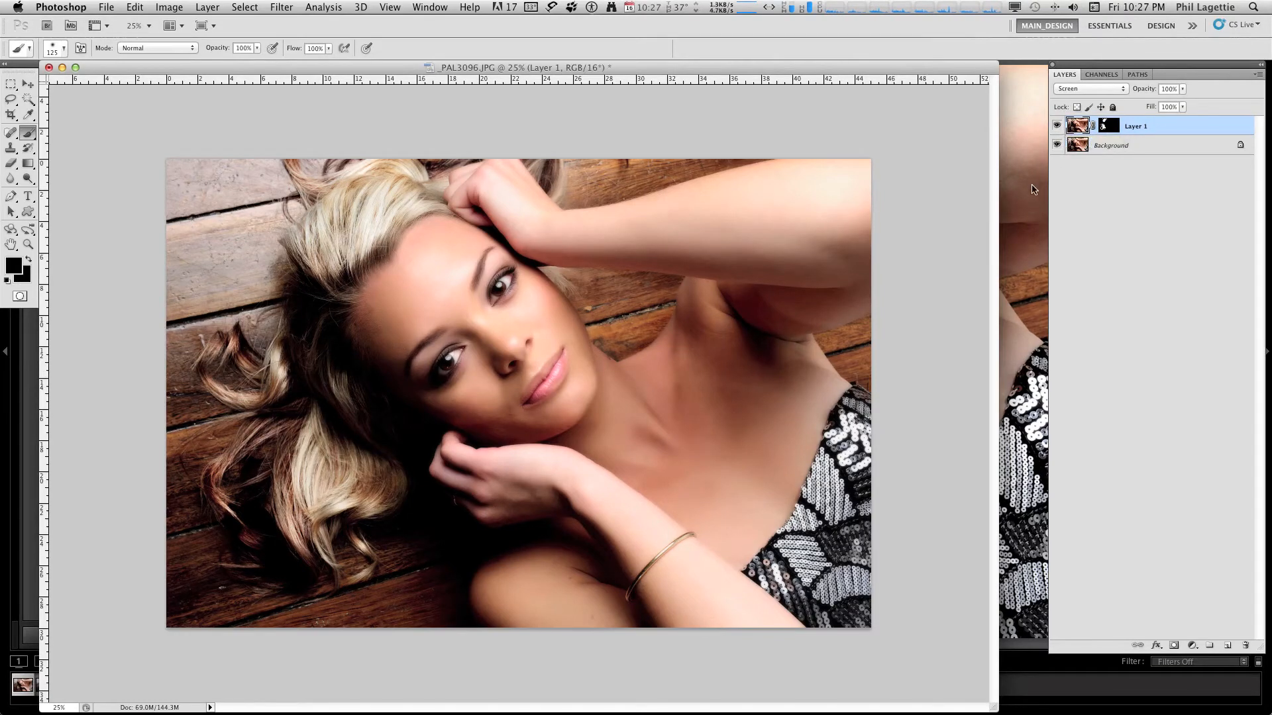
key("super+j")
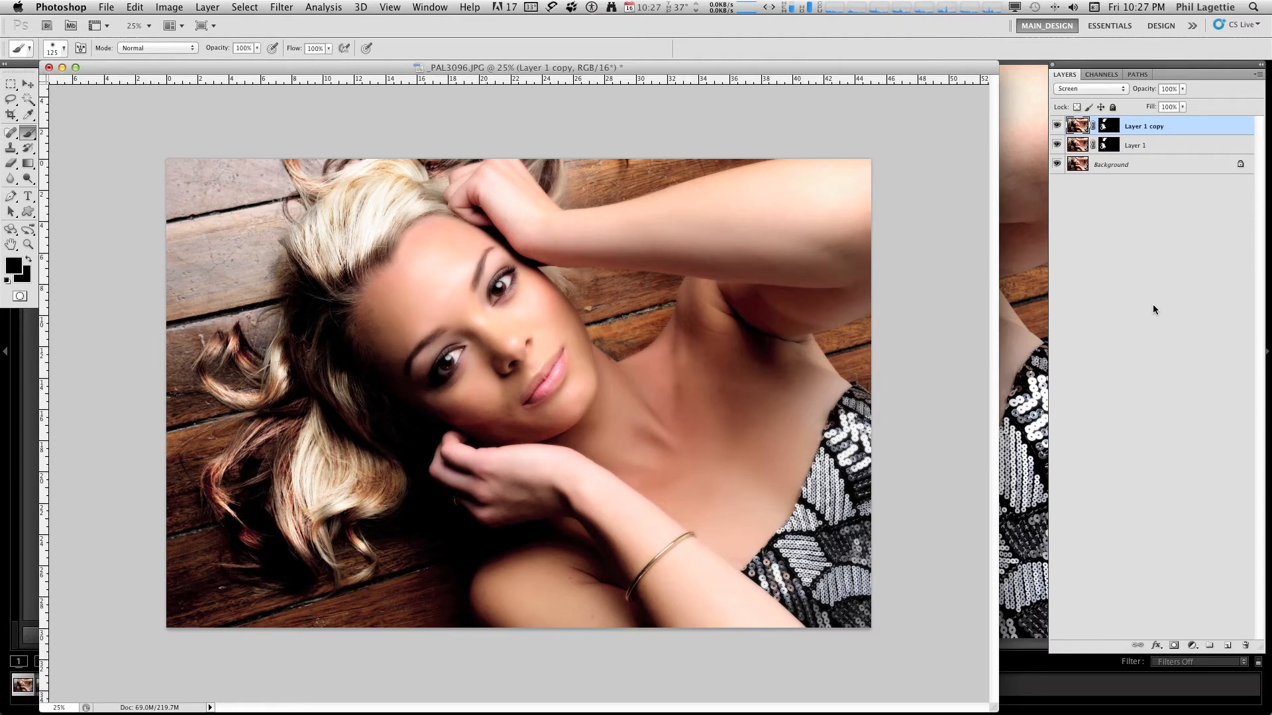
Undo the duplication of Layer 1 and compare the hair with the remaining brightening layer hidden and shown
key("super+z")
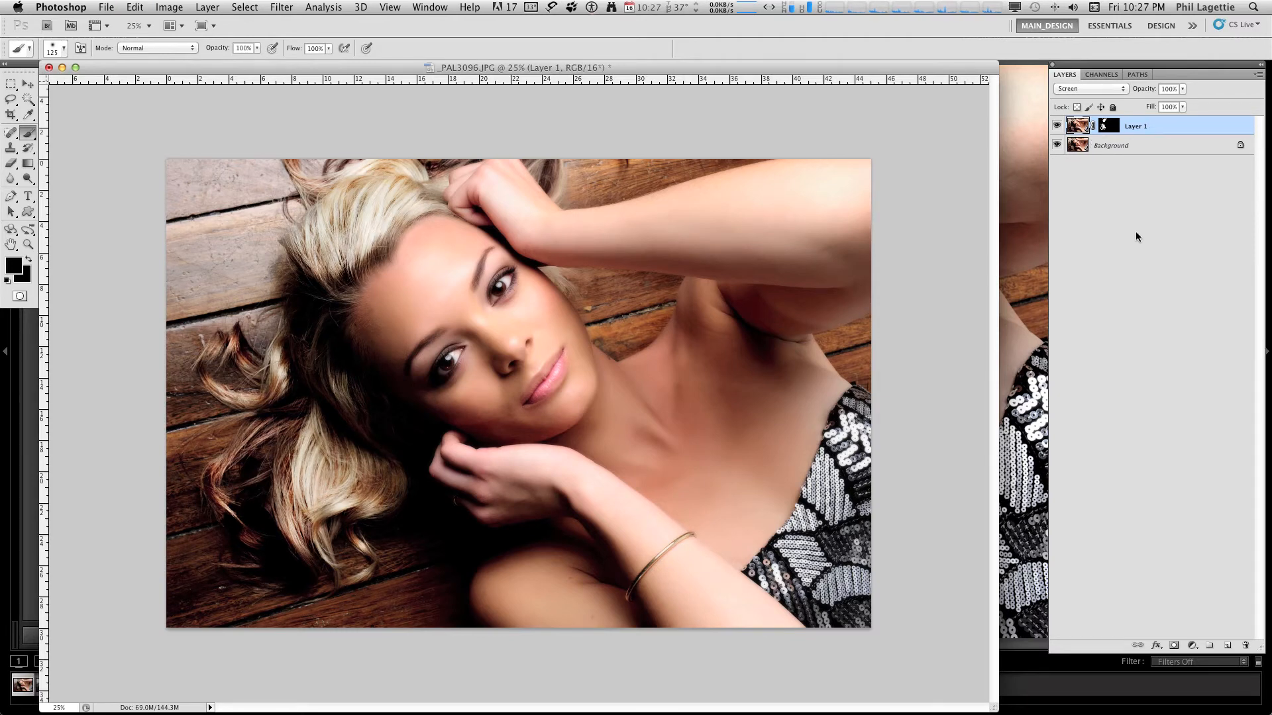
left_click(1057, 126)
left_click(1058, 125)
left_click(1057, 126)
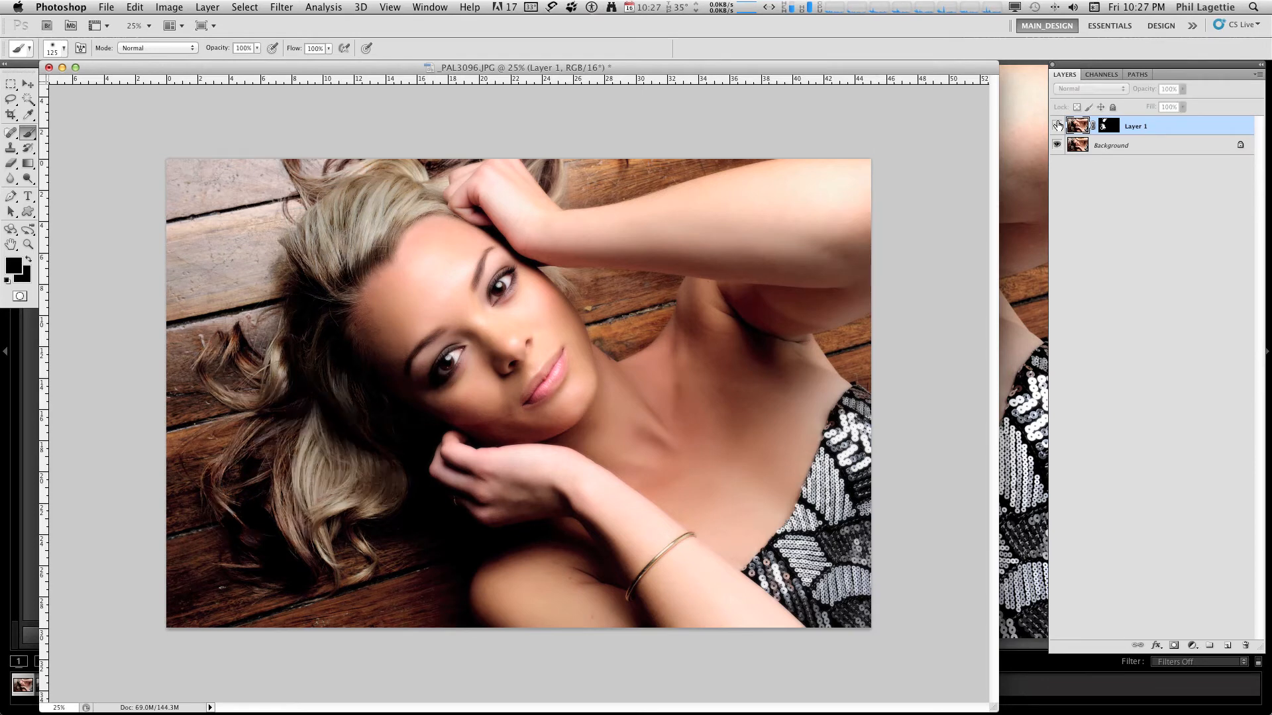
left_click(1057, 126)
Merge the hair-brightening Layer 1 with the Background and duplicate the merged layer
left_click(1128, 150, "shift")
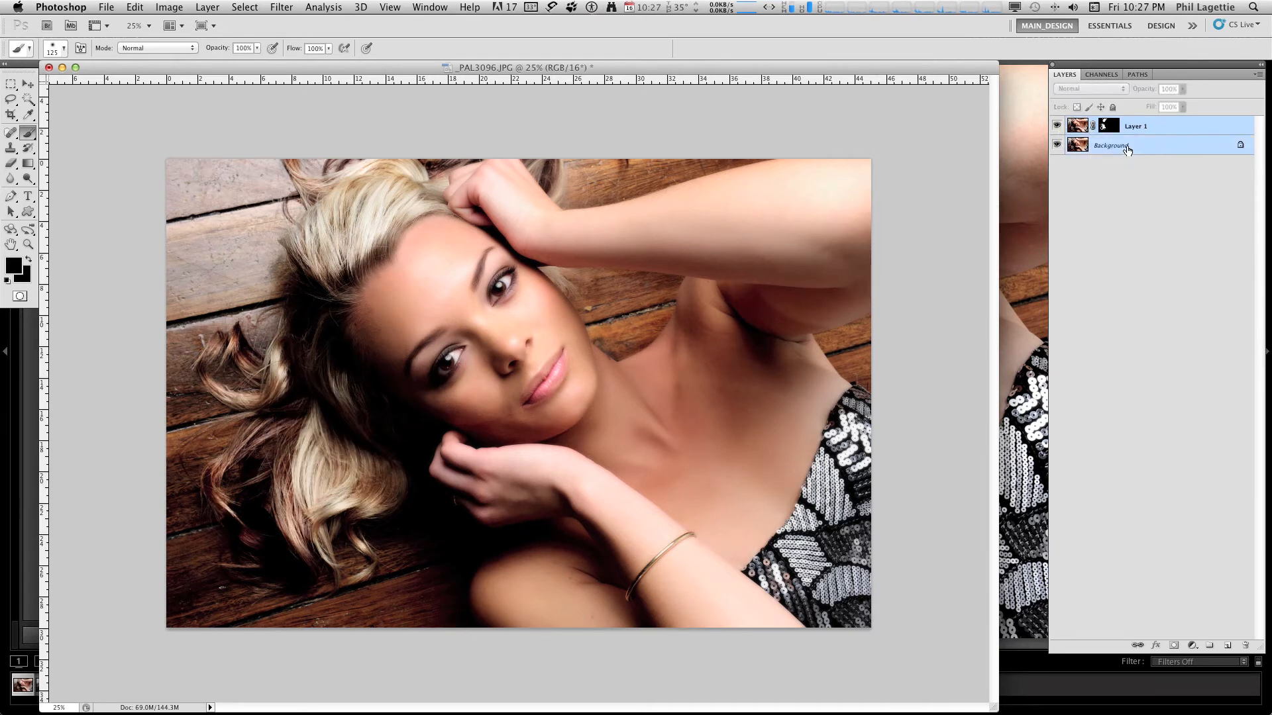
key("super+e")
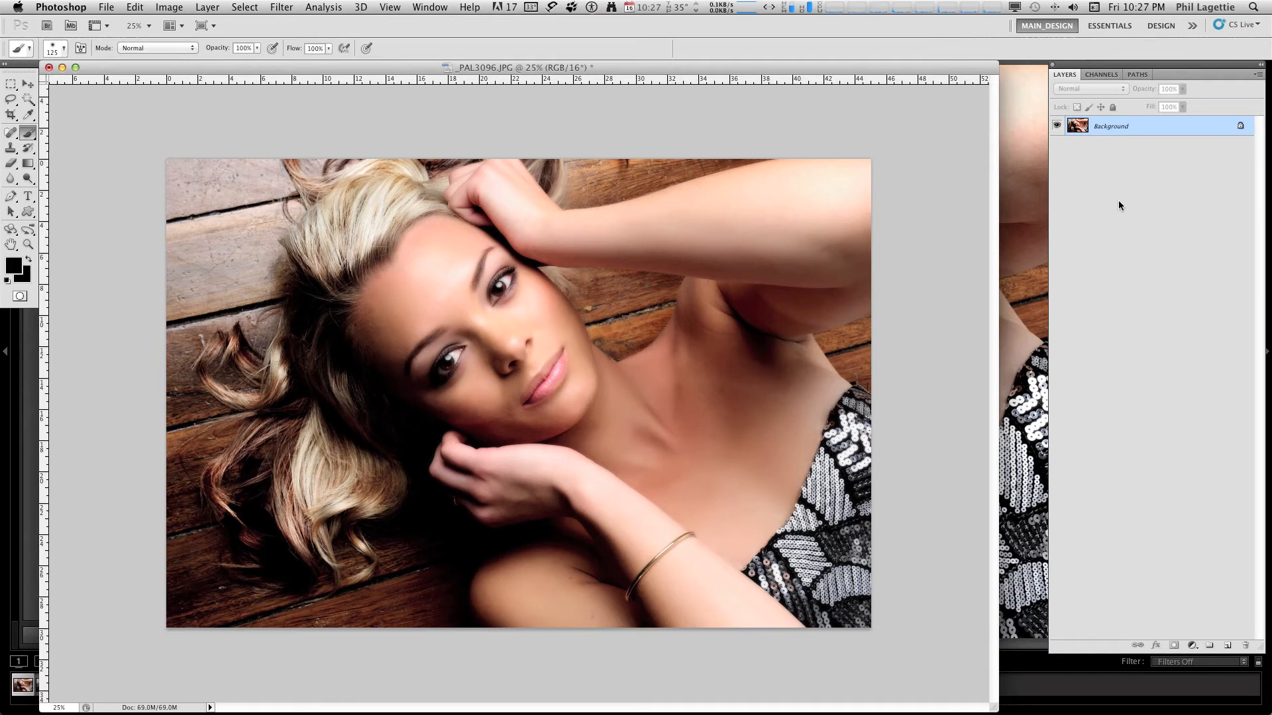
key("super+j")
Set the duplicate layer's blend mode to Screen and hide its effect with a black layer mask
left_click(1094, 89)
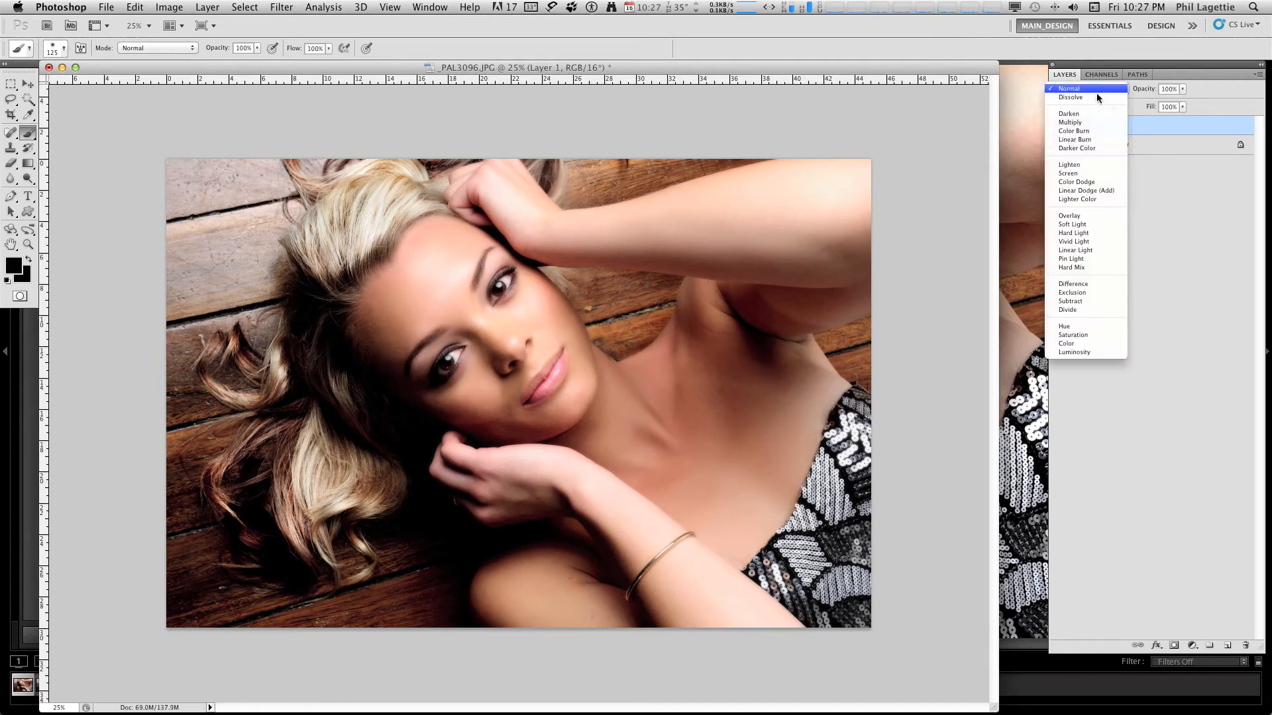
left_click(1091, 173)
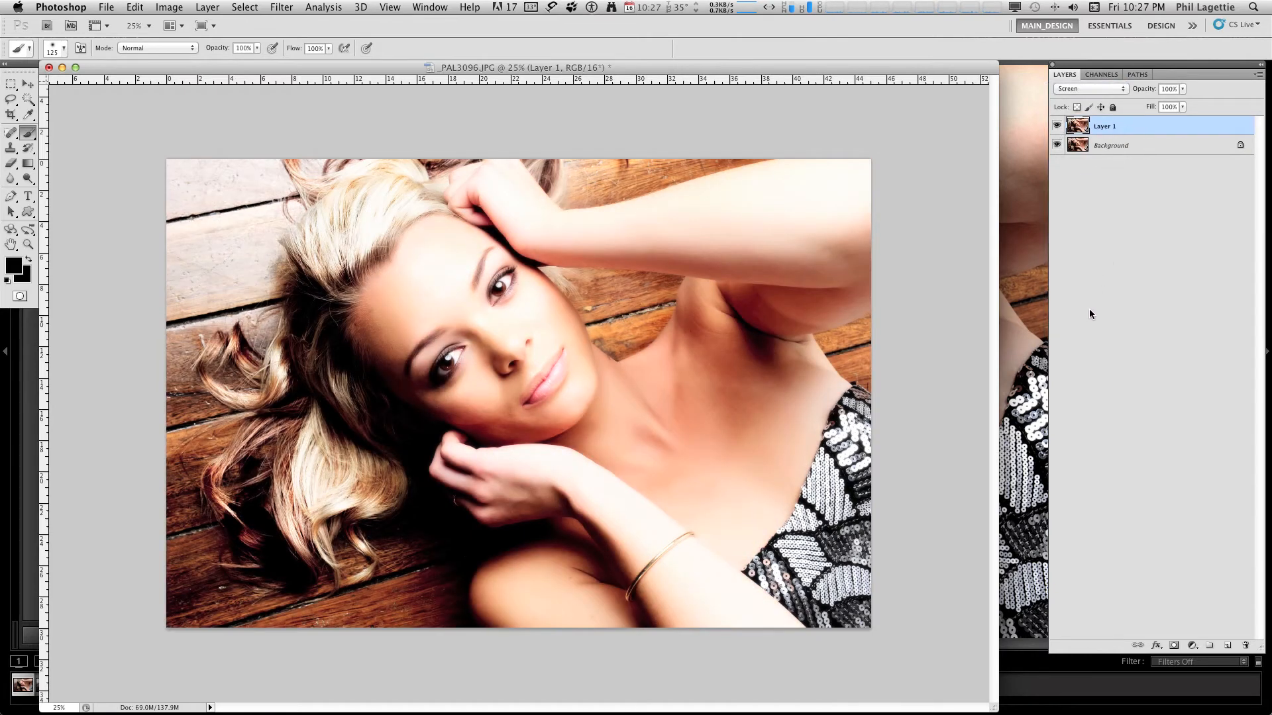
left_click(1174, 647, "alt")
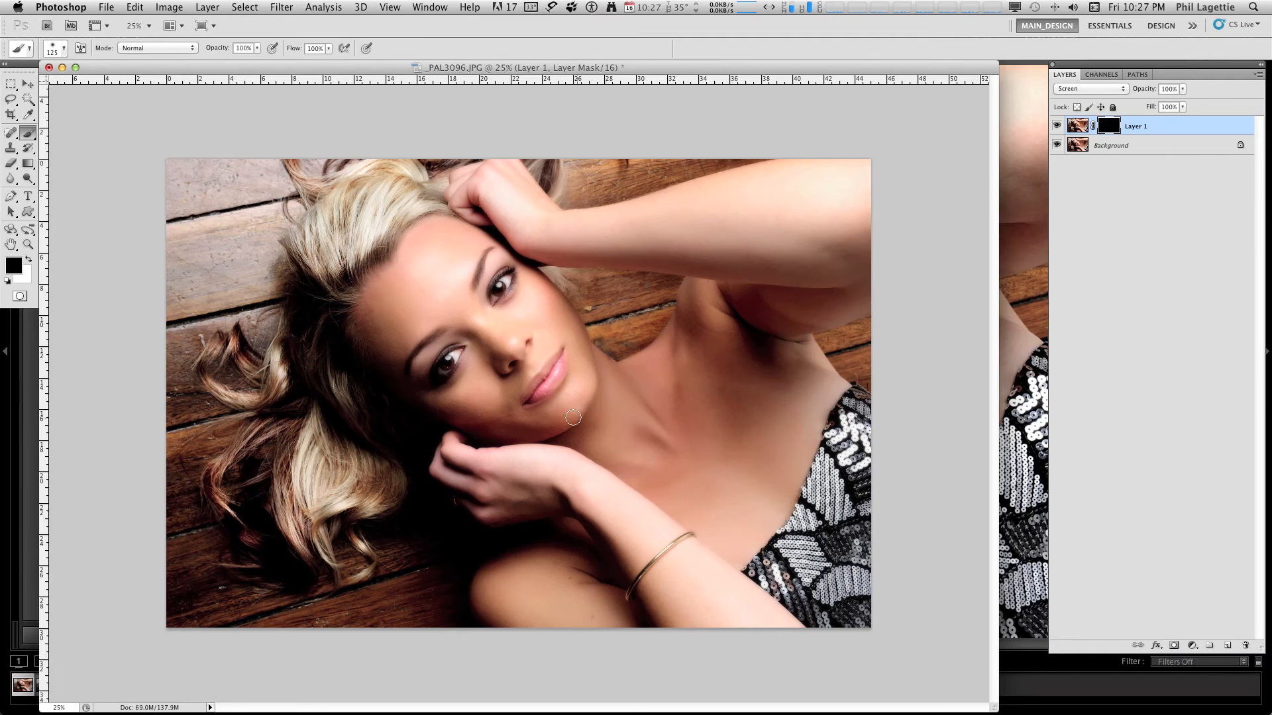
With a 45 px white brush, paint on the mask to brighten the white and iris of the eye nearer the loose curls
key("super+plus")
key("super+plus")
key("super+plus")
key("super+plus")
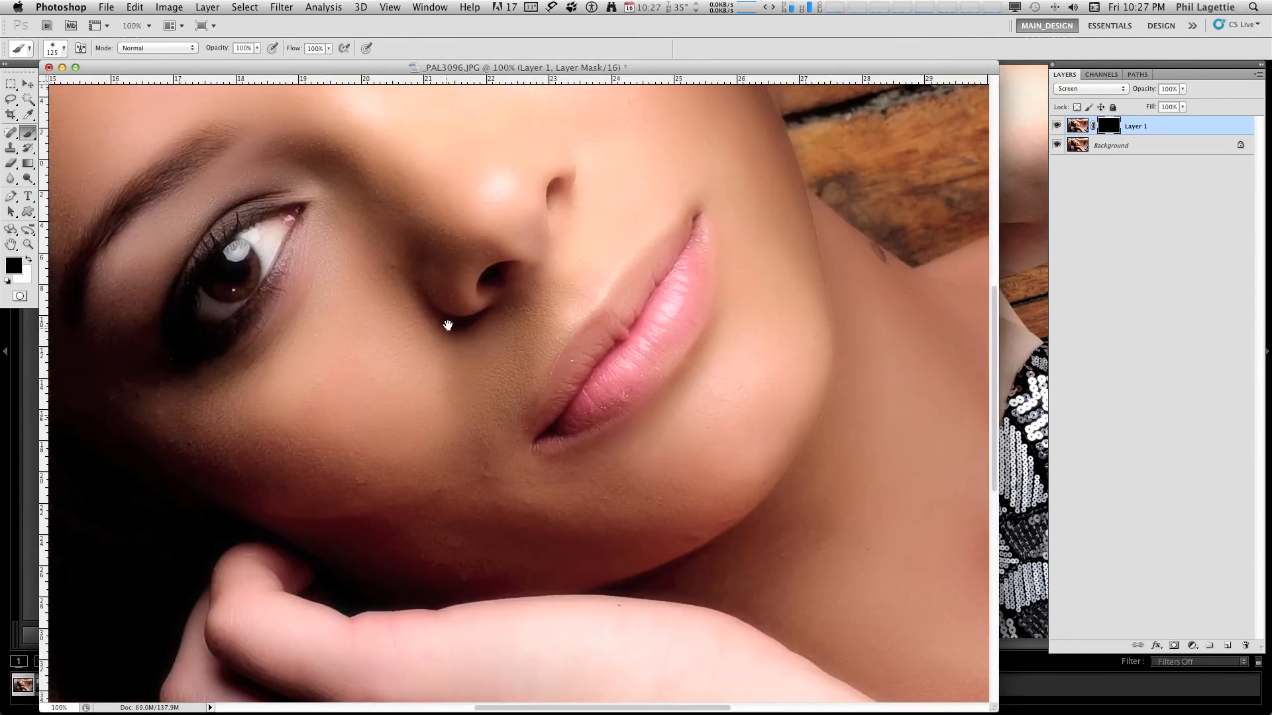
key("bracketleft")
key("bracketleft")
key("bracketleft")
key("bracketleft")
key("bracketleft")
key("bracketleft")
key("bracketleft")
key("bracketleft")
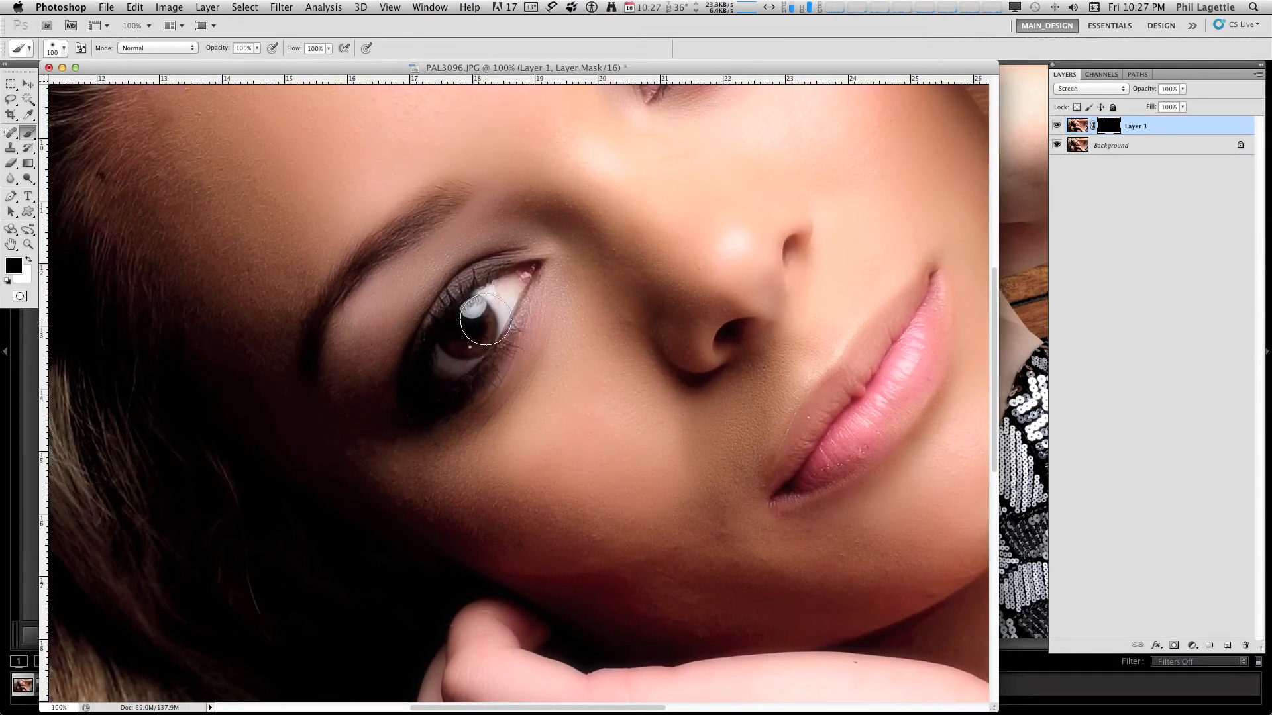
key("bracketright")
key("x")
mouse_move(497, 302)
left_mouse_down()
mouse_move(482, 334)
mouse_move(501, 295)
mouse_move(468, 322)
mouse_move(459, 364)
mouse_move(444, 369)
mouse_move(518, 283)
left_mouse_up()
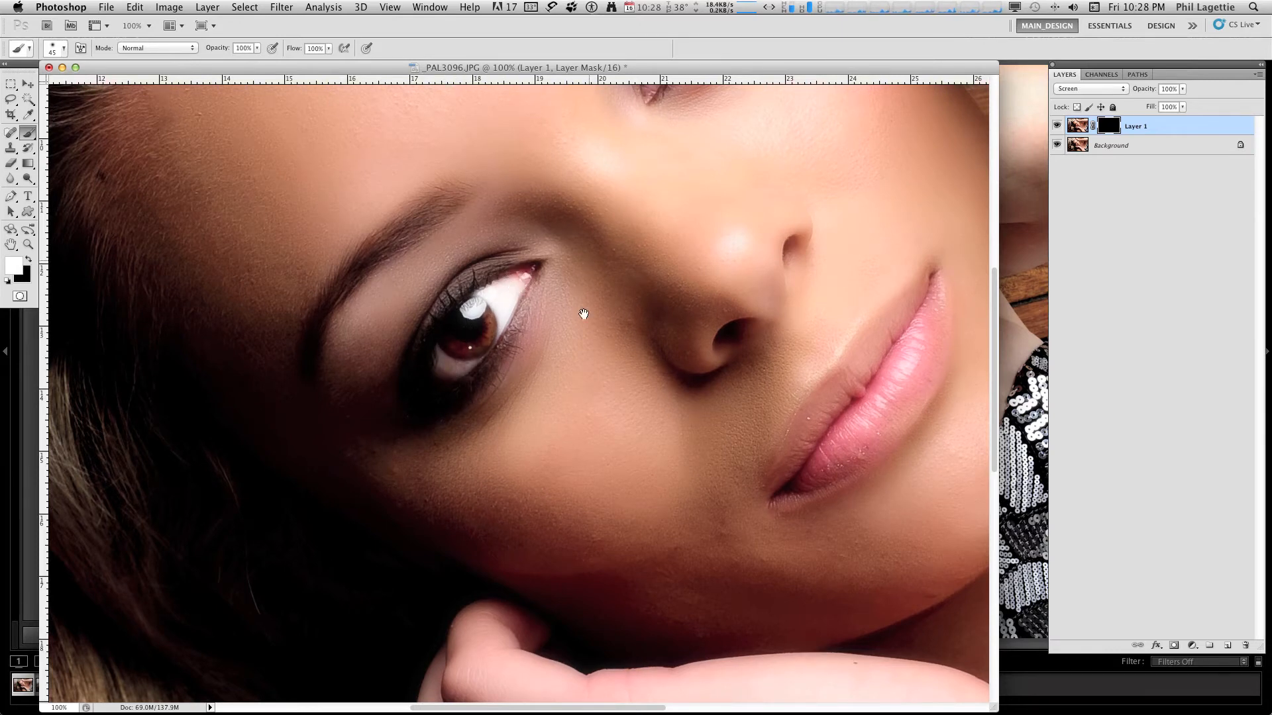
Paint white on the mask over the other eye and set the brightening layer's opacity to 58%
left_click_drag(583, 315, 576, 507)
mouse_move(655, 279)
left_mouse_down()
mouse_move(646, 287)
mouse_move(665, 256)
left_mouse_up()
mouse_move(689, 216)
left_mouse_down()
mouse_move(702, 200)
mouse_move(688, 232)
mouse_move(689, 206)
mouse_move(662, 243)
mouse_move(679, 242)
mouse_move(705, 198)
mouse_move(666, 258)
left_mouse_up()
left_click(1182, 88)
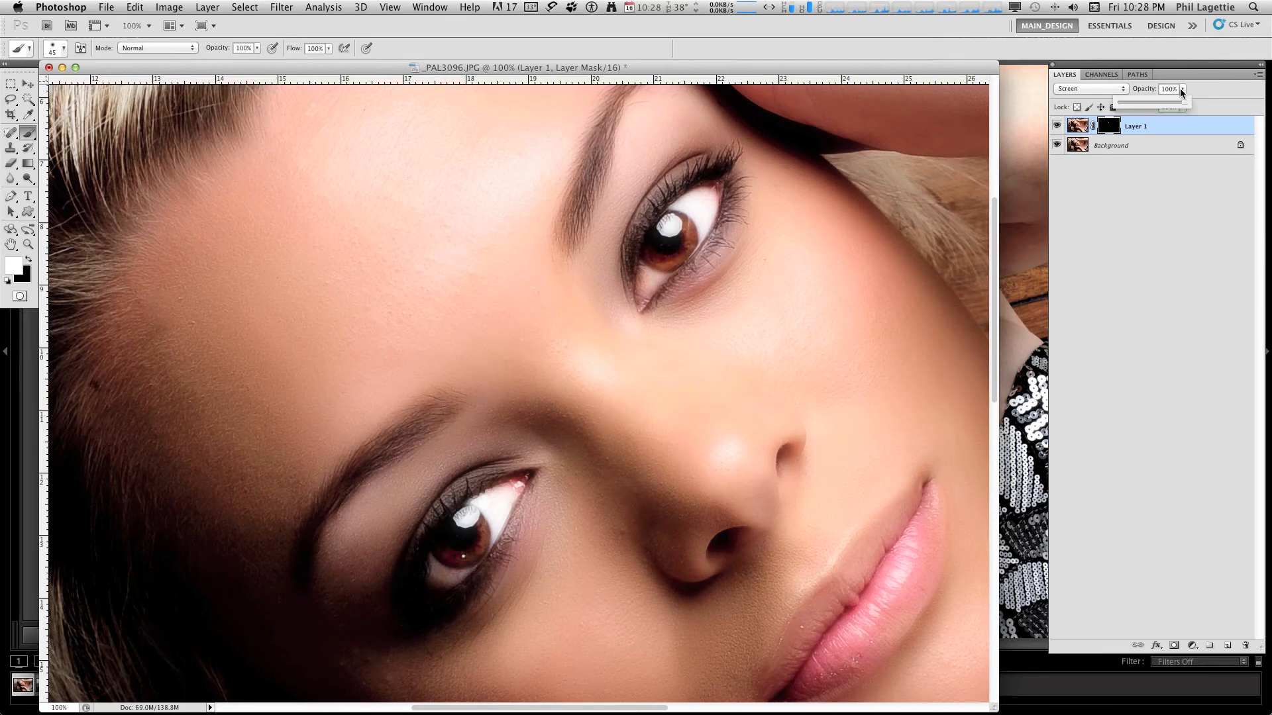
left_click_drag(1160, 102, 1158, 102)
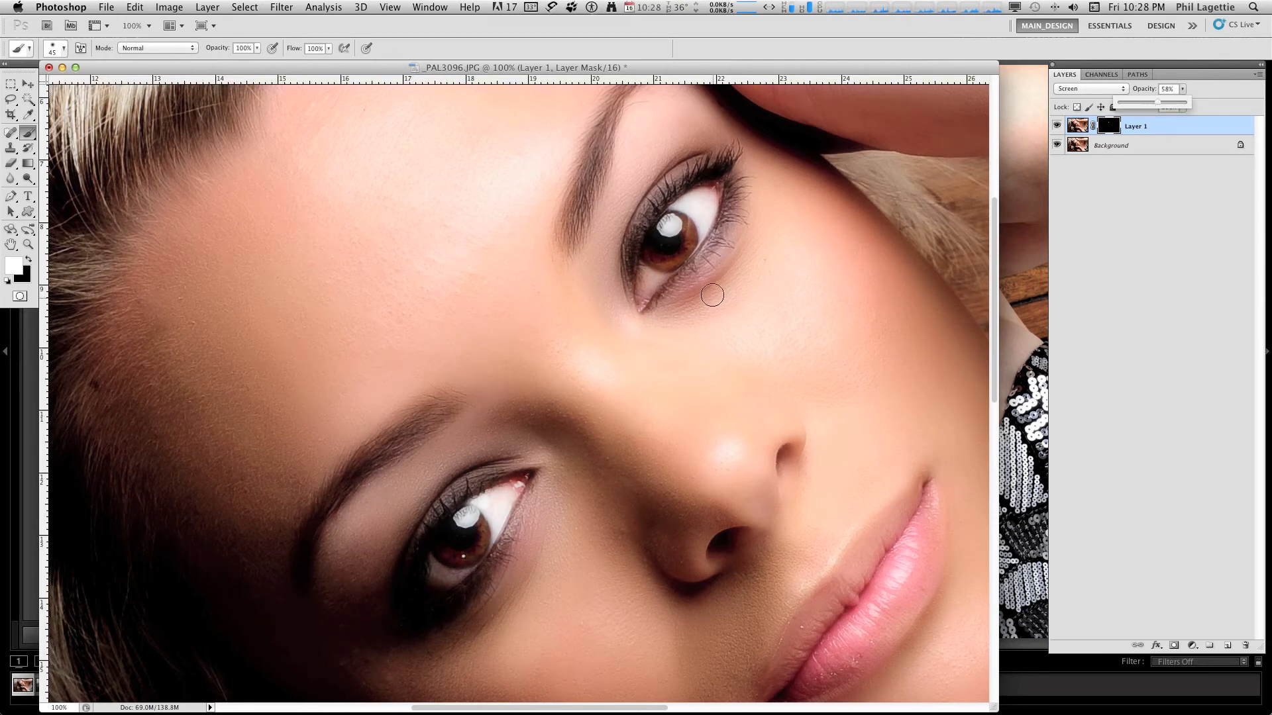
Compare the eyes with the brightening layer hidden and shown, and check the result on the whole portrait
key("super+minus")
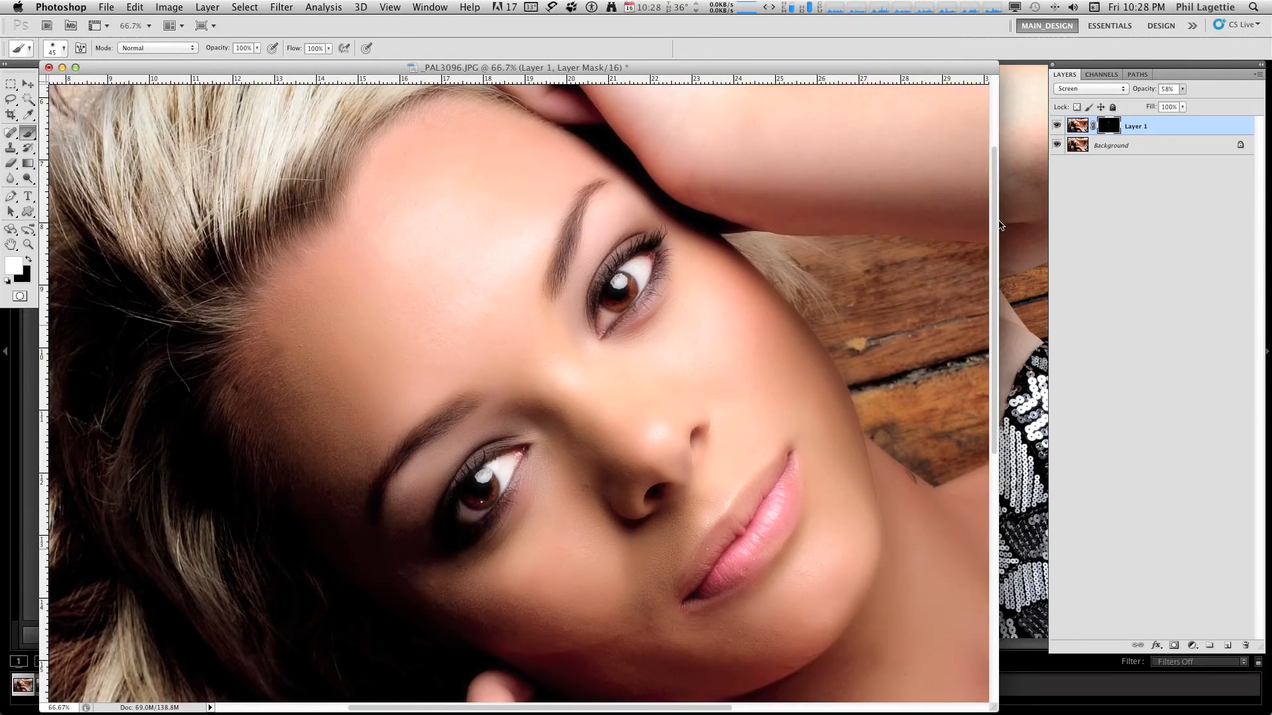
key("super+minus")
left_click(1058, 127)
left_click(1057, 127)
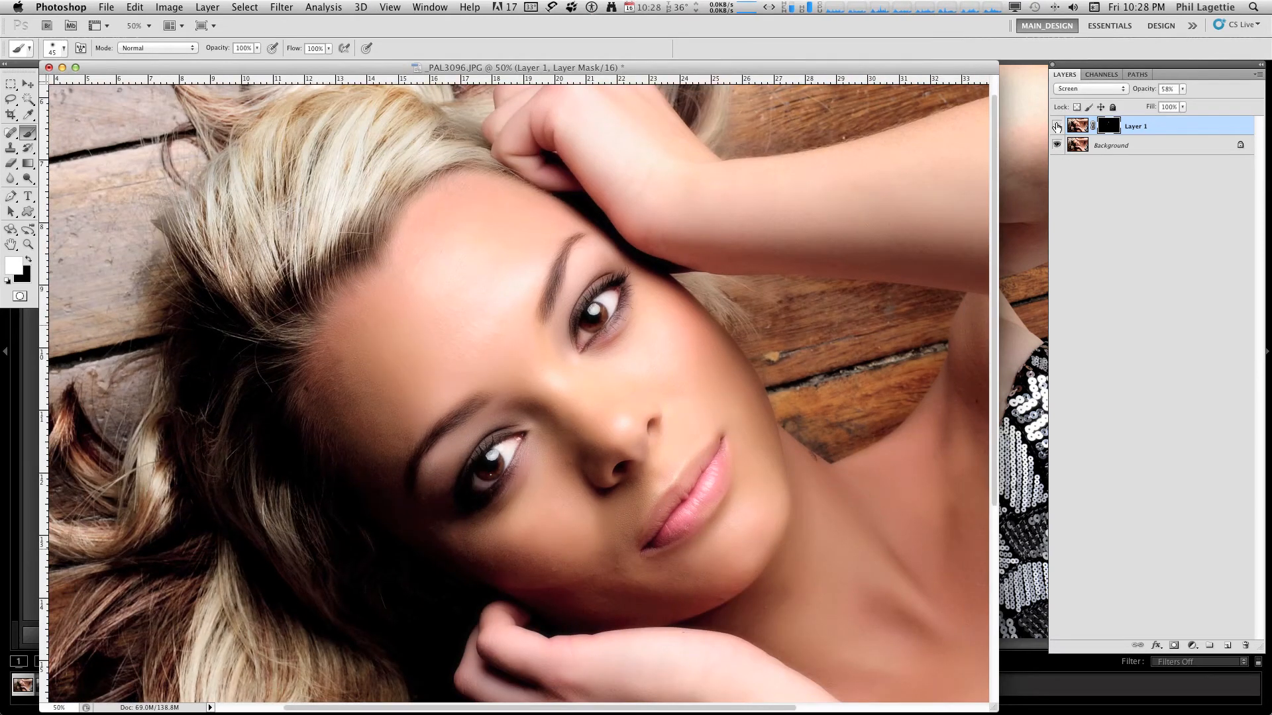
left_click(1057, 127)
left_click(1057, 127)
left_click(1057, 126)
left_click(1057, 126)
key("super+minus")
key("super+minus")
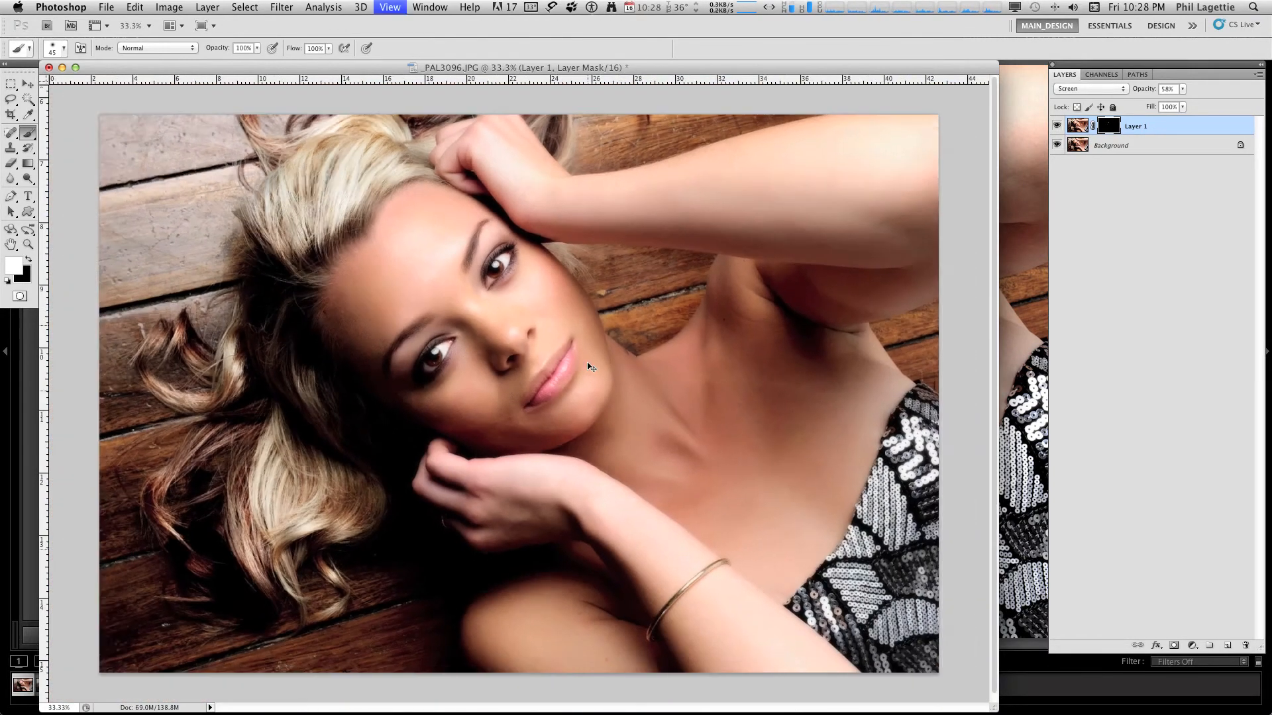
key("super+plus")
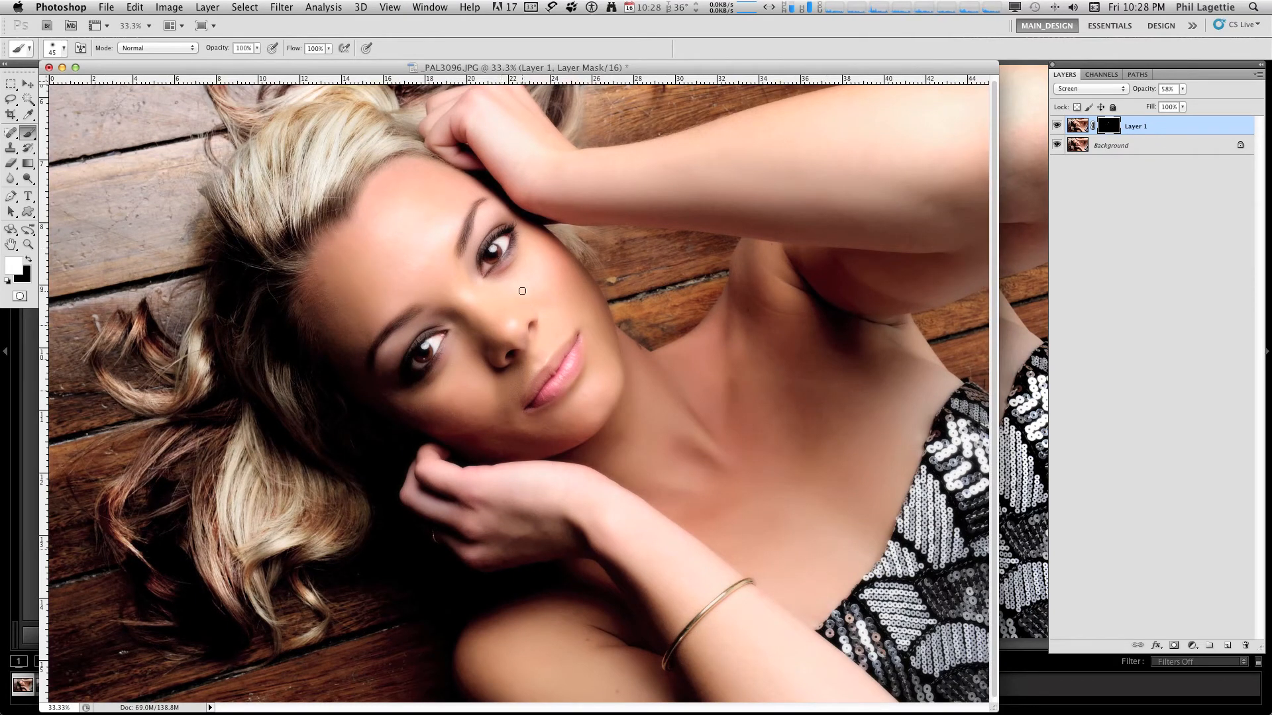
key("super+minus")
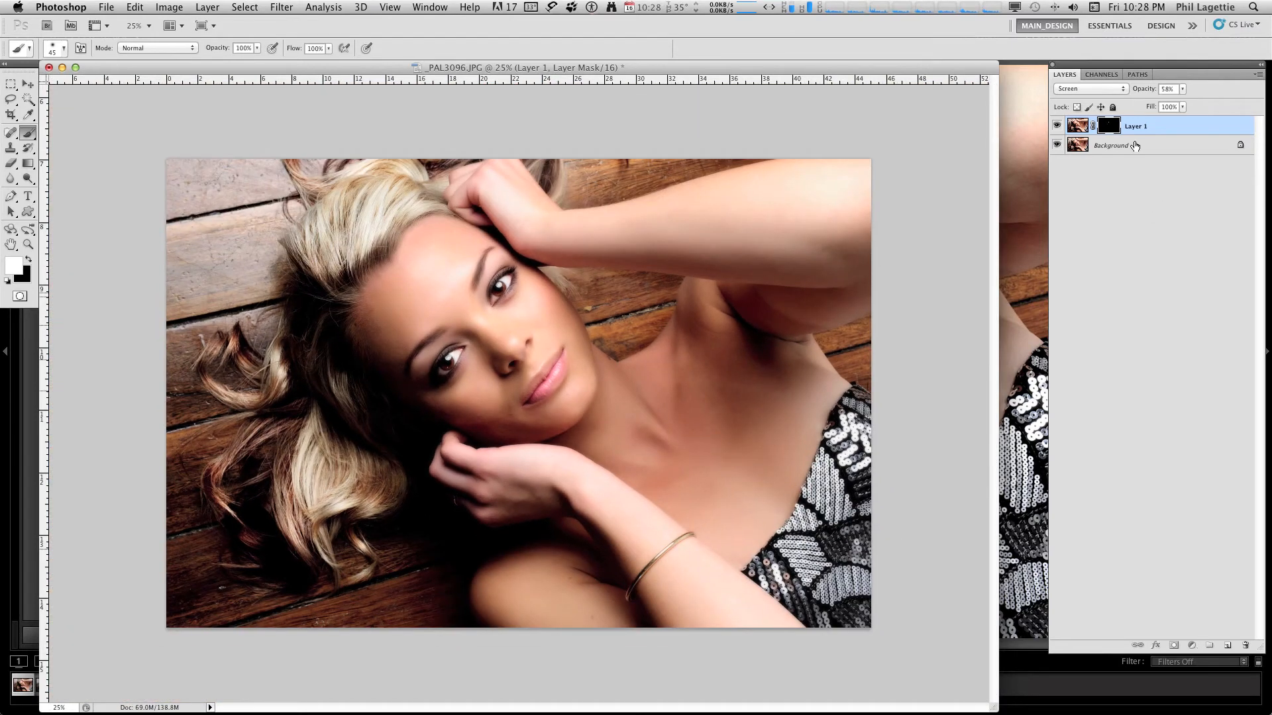
Merge the eye-brightening layer with the Background and duplicate the merged layer for a contrast adjustment
key("BackSpace")
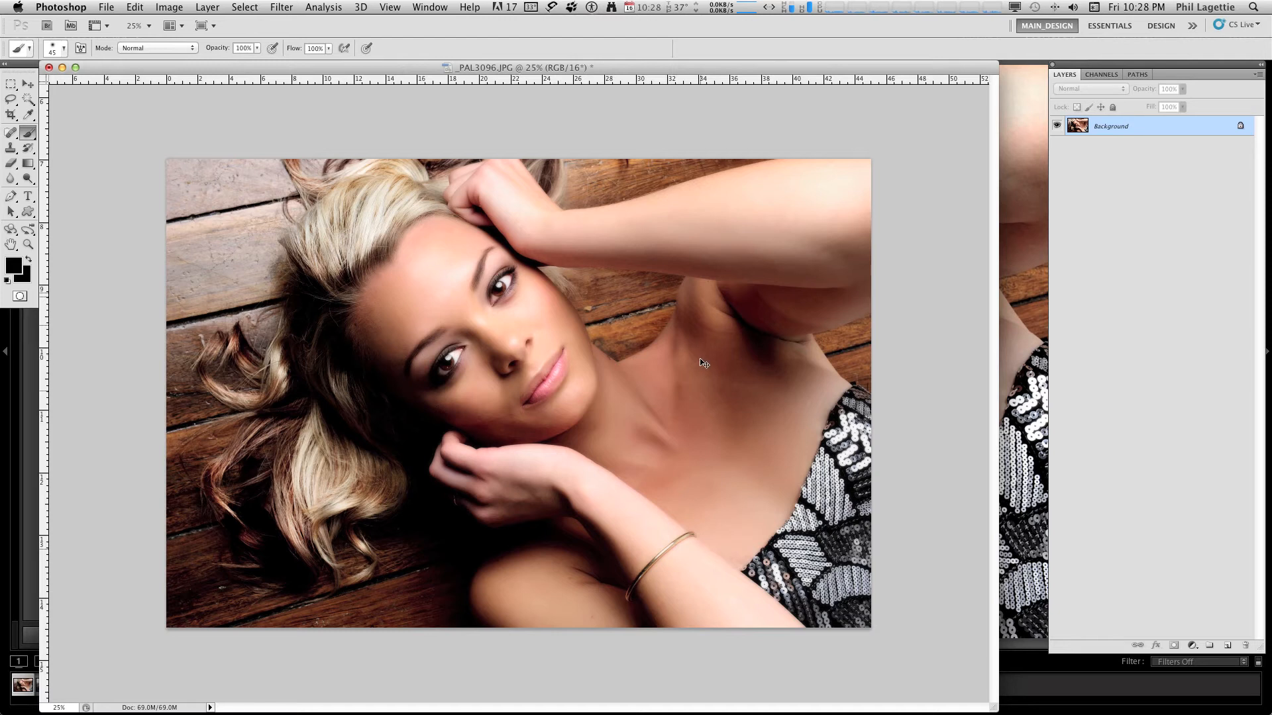
key("super+j")
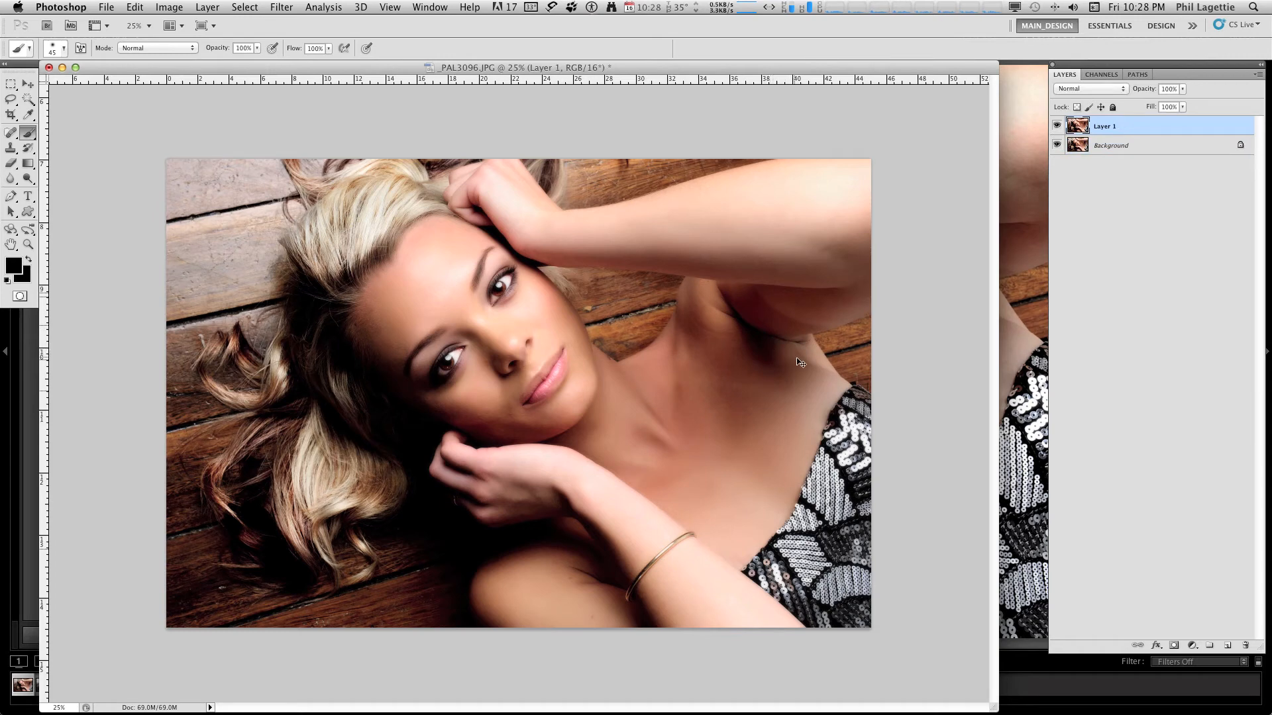
Apply a Curves S-curve to Layer 1 with points at input 55, output 40 and input 168, output 177, and set layer opacity to 60%
key("super+m")
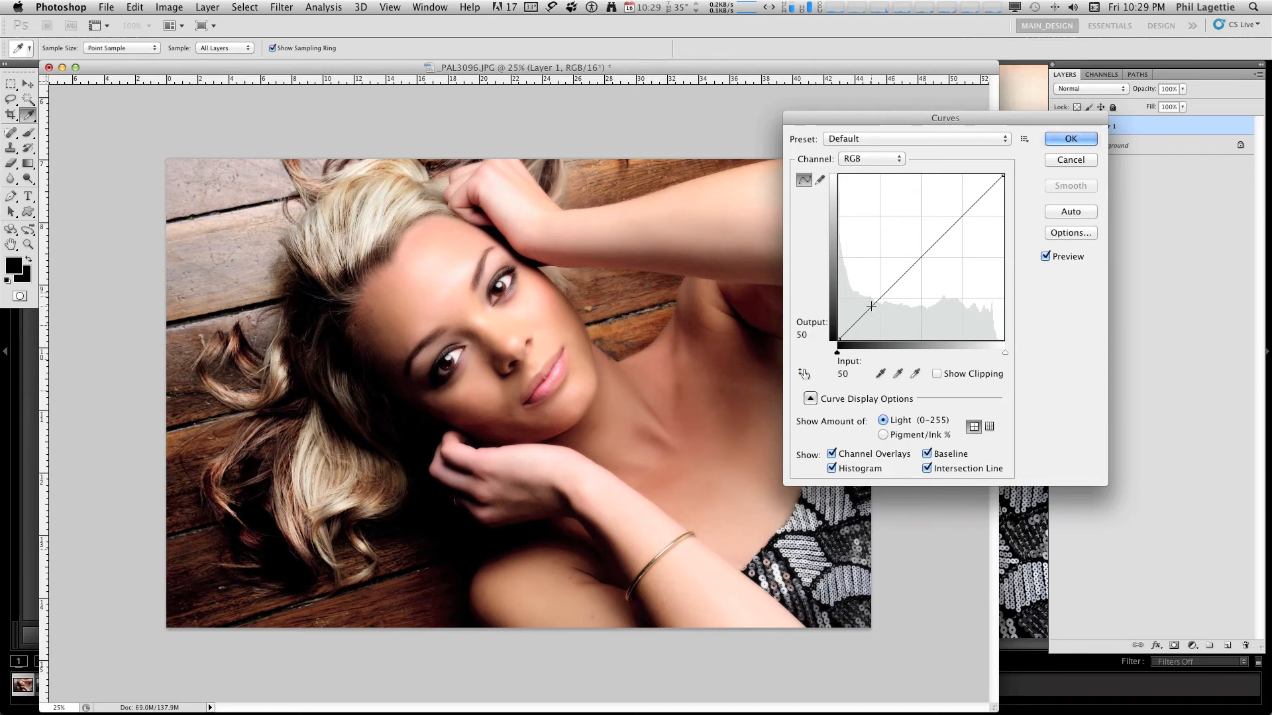
left_click(871, 306)
left_click_drag(871, 306, 873, 309)
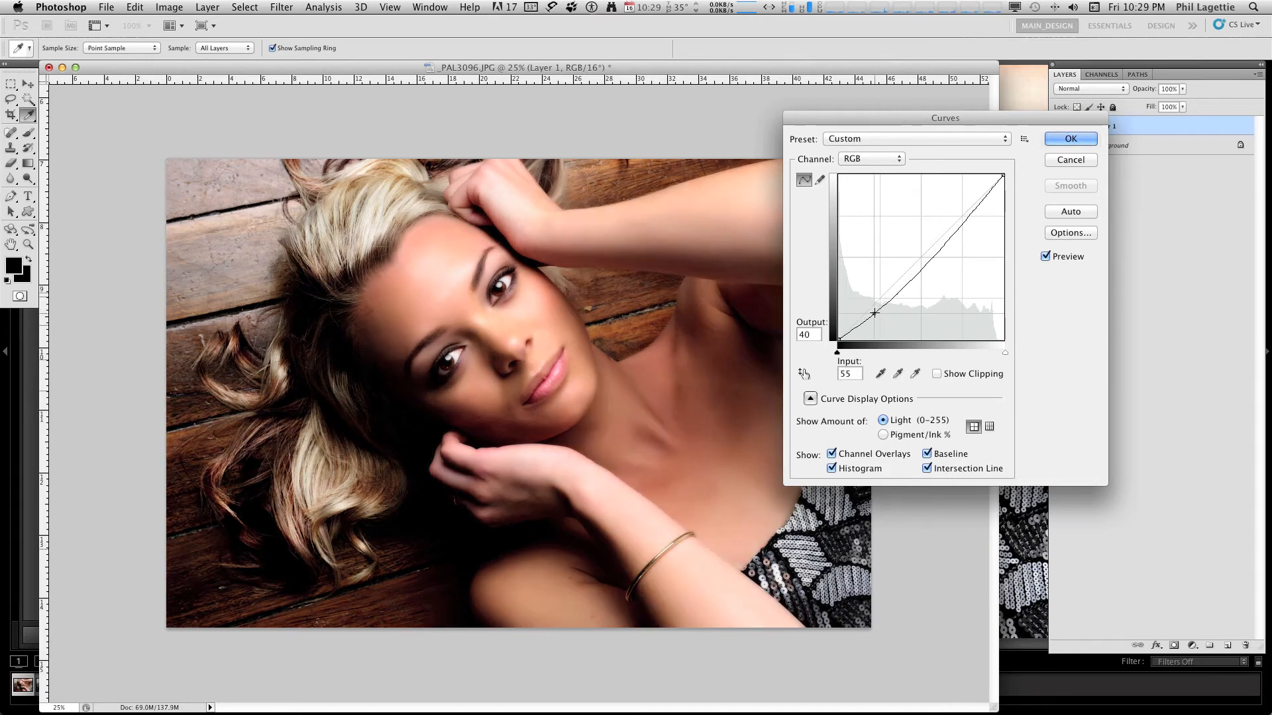
left_click(951, 229)
left_click_drag(951, 230, 946, 224)
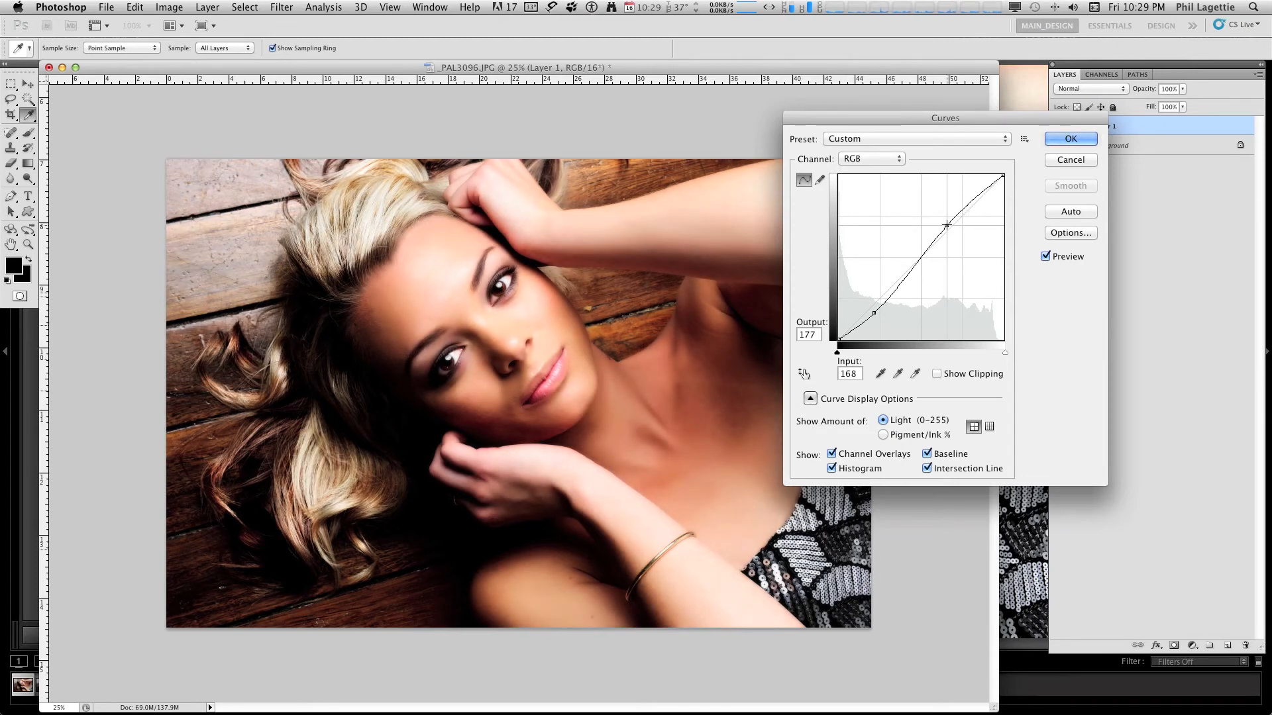
left_click(1046, 256)
left_click(1046, 256)
left_click(1084, 138)
left_click(1181, 89)
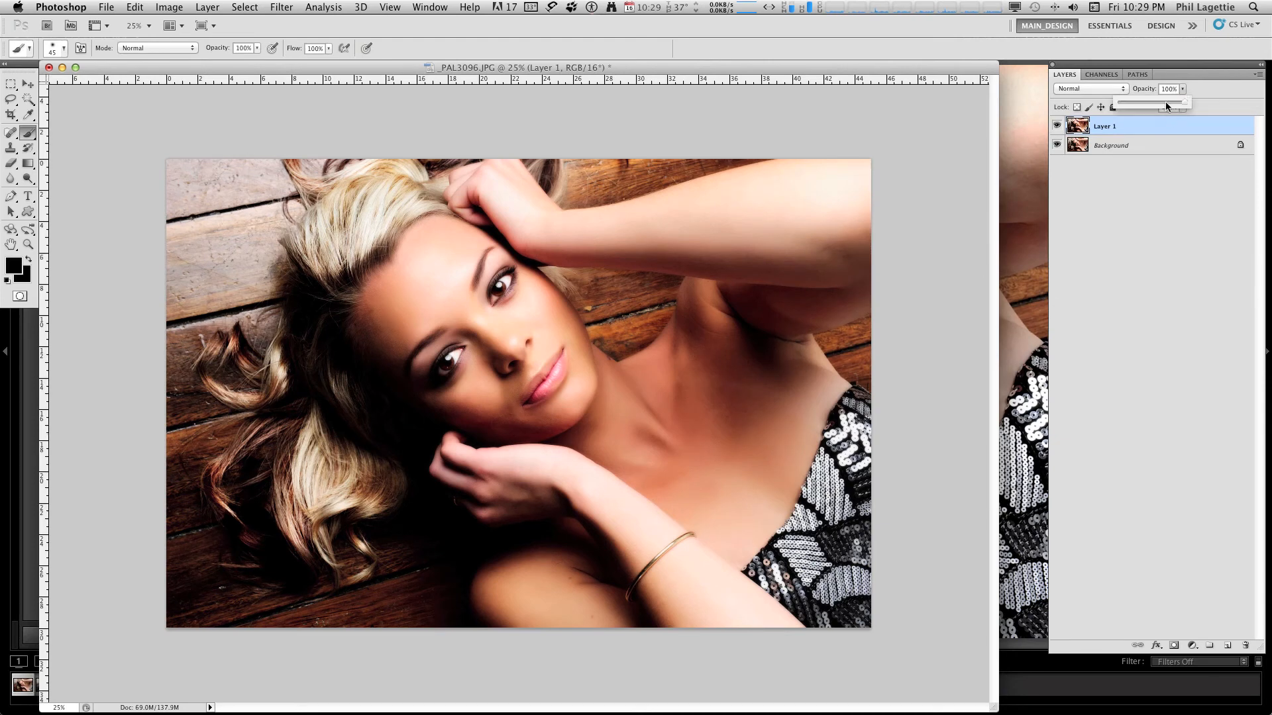
left_click_drag(1167, 106, 1158, 106)
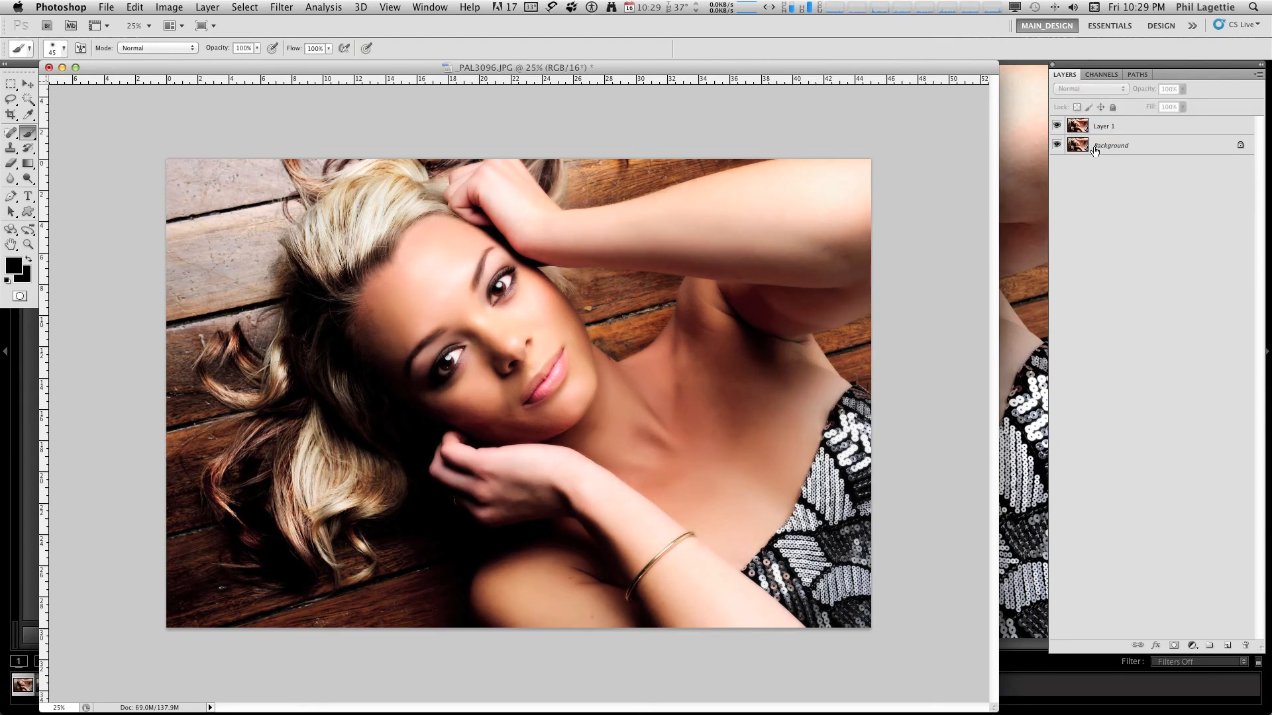
Compare the portrait with the Curves-adjusted Layer 1 hidden and shown
left_click(1057, 126)
left_click(1057, 126)
left_click(1058, 127)
left_click(1058, 126)
left_click(1058, 127)
left_click(1058, 126)
left_click(1087, 129)
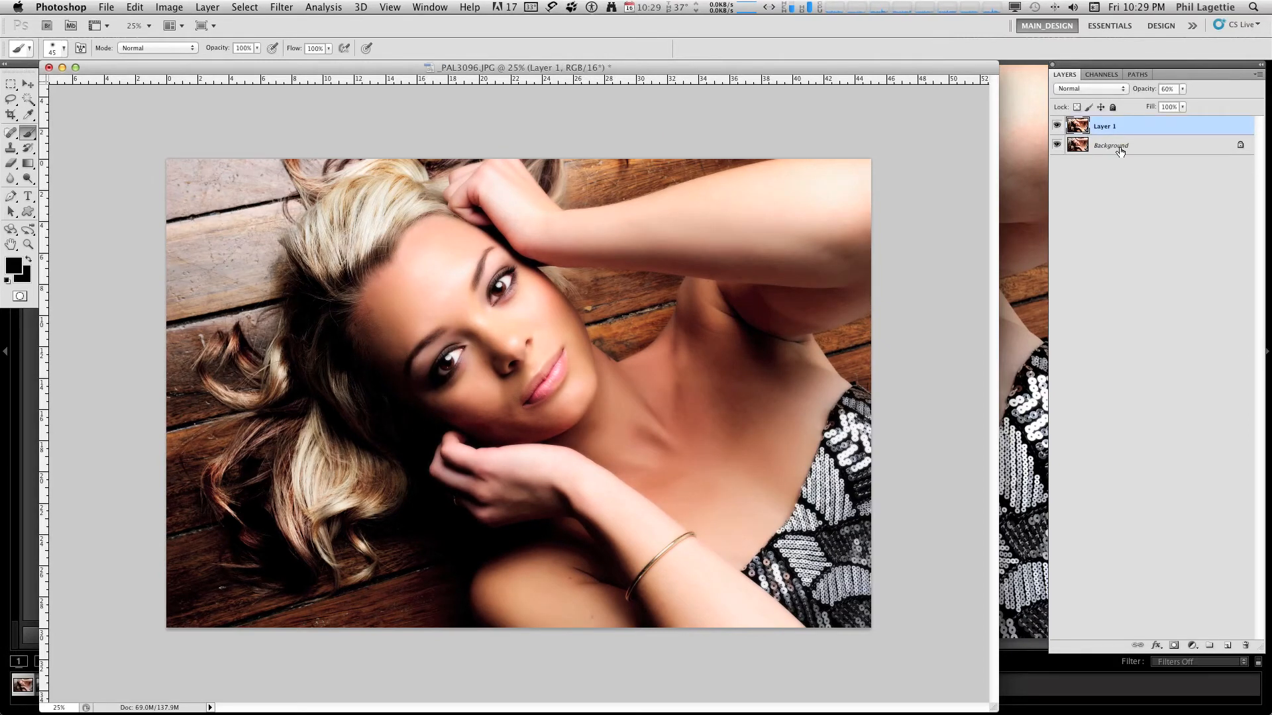
Merge the Curves-adjusted Layer 1 with the Background
left_click(1120, 146, "shift")
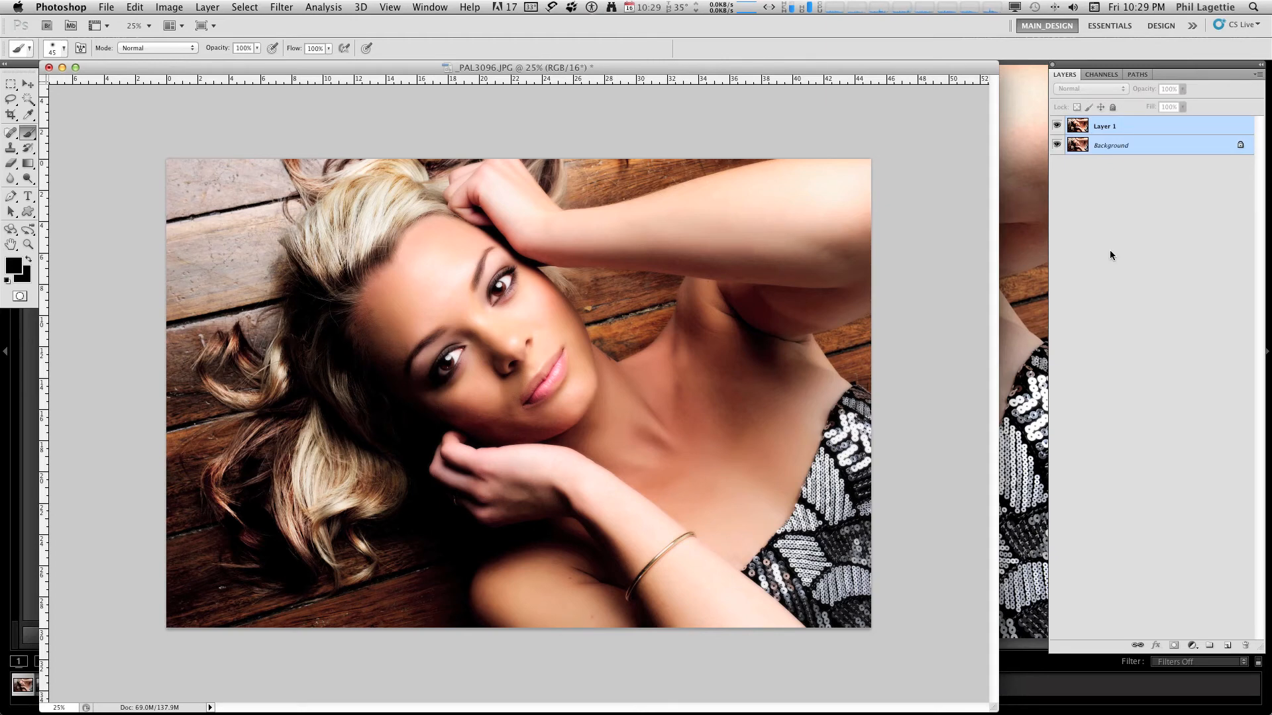
key("super+e")
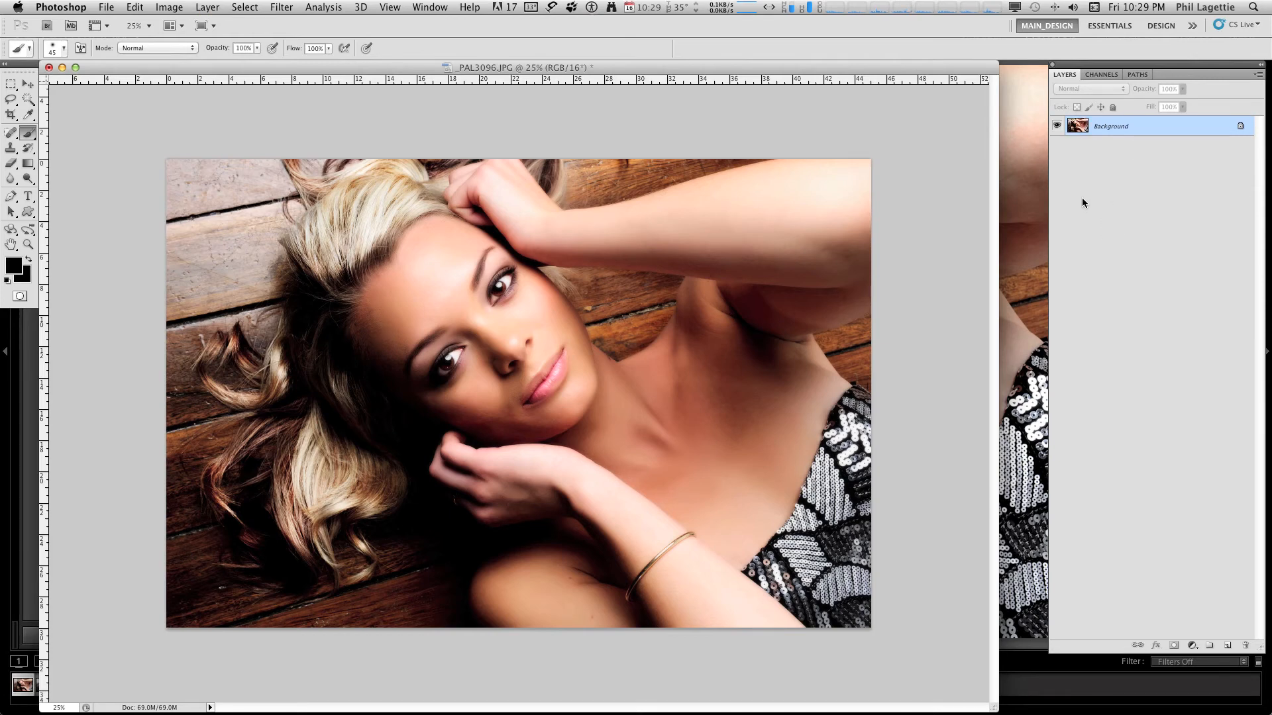
key("super+u")
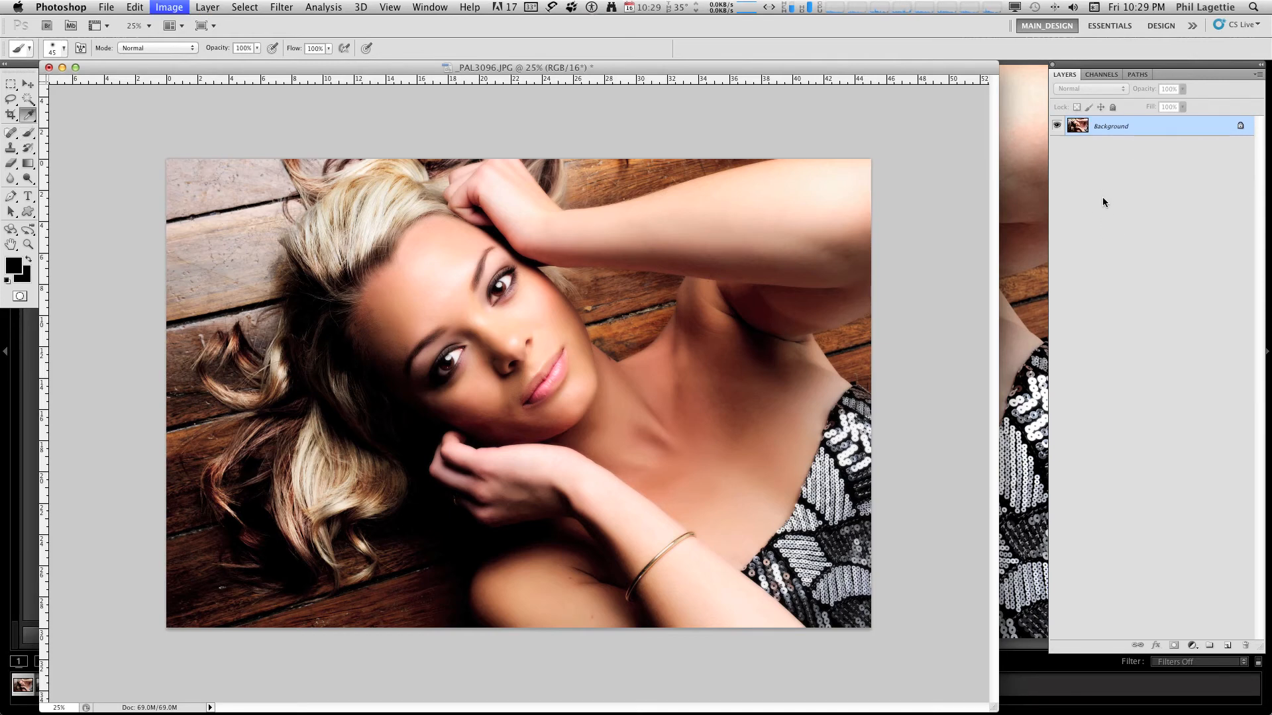
left_click_drag(1073, 331, 760, 229)
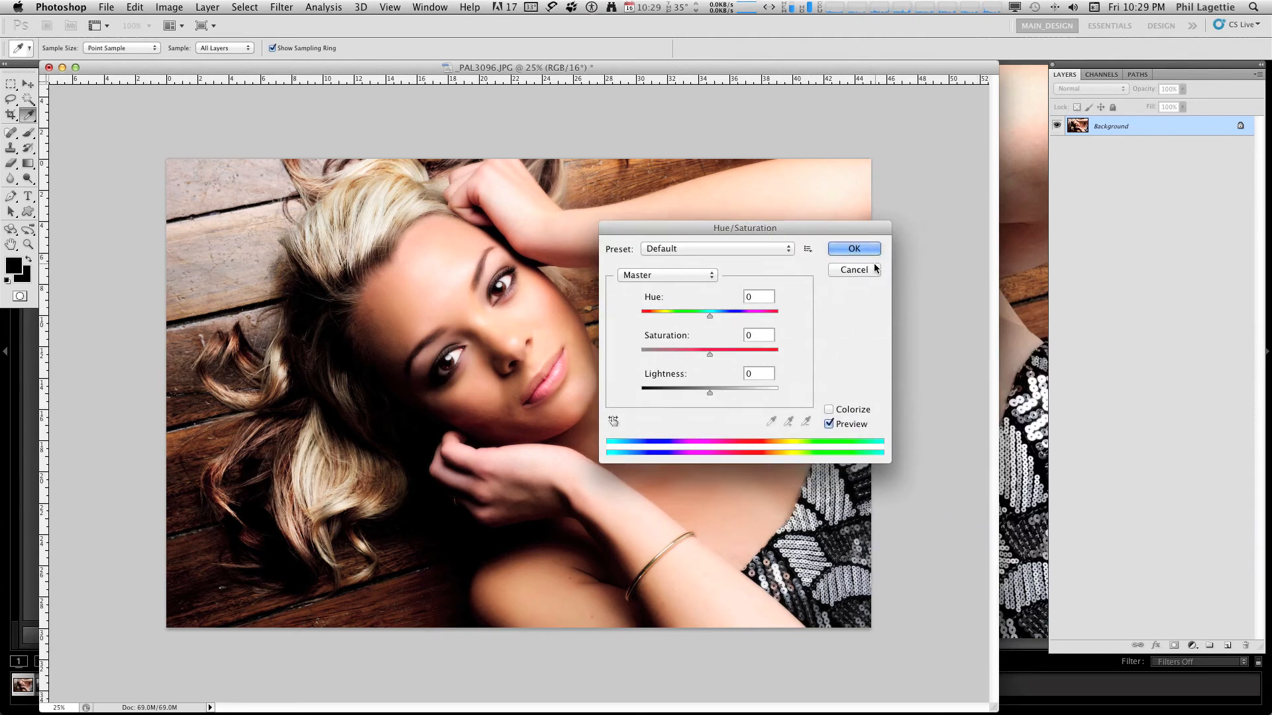
left_click(872, 266)
Duplicate the Background layer and slightly lower the copy's master saturation with Hue/Saturation
key("super+j")
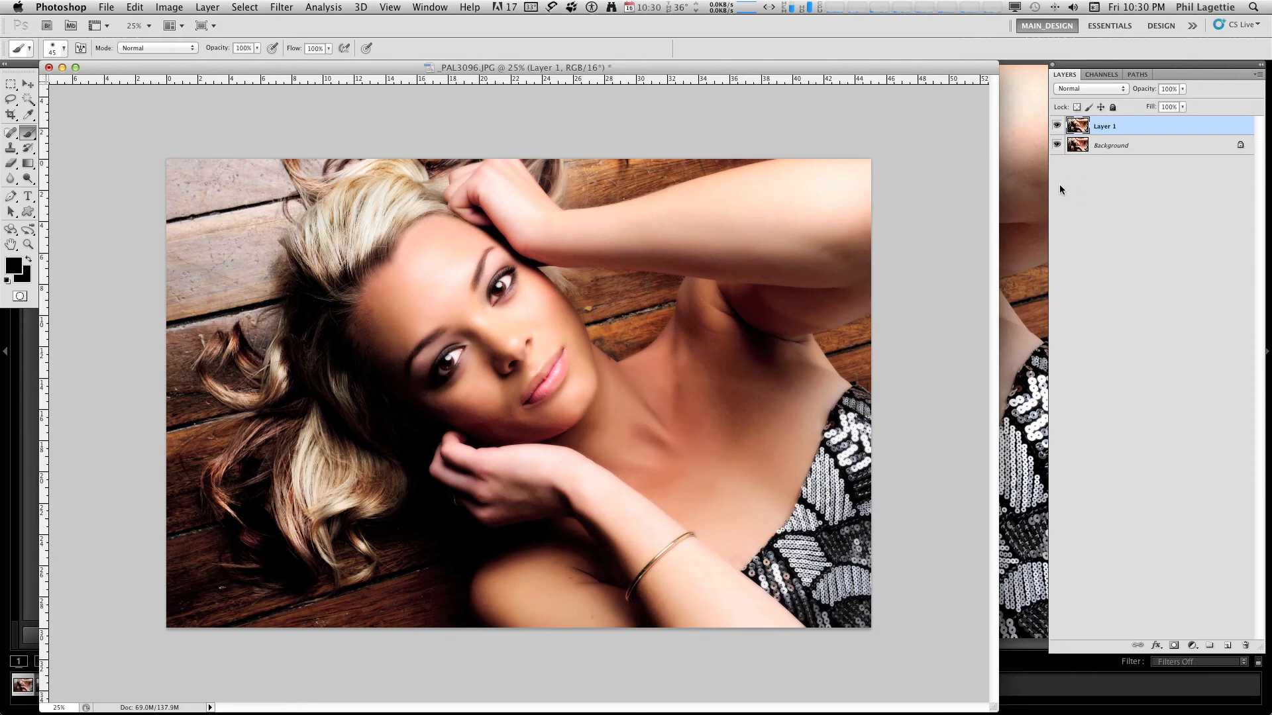
key("super+u")
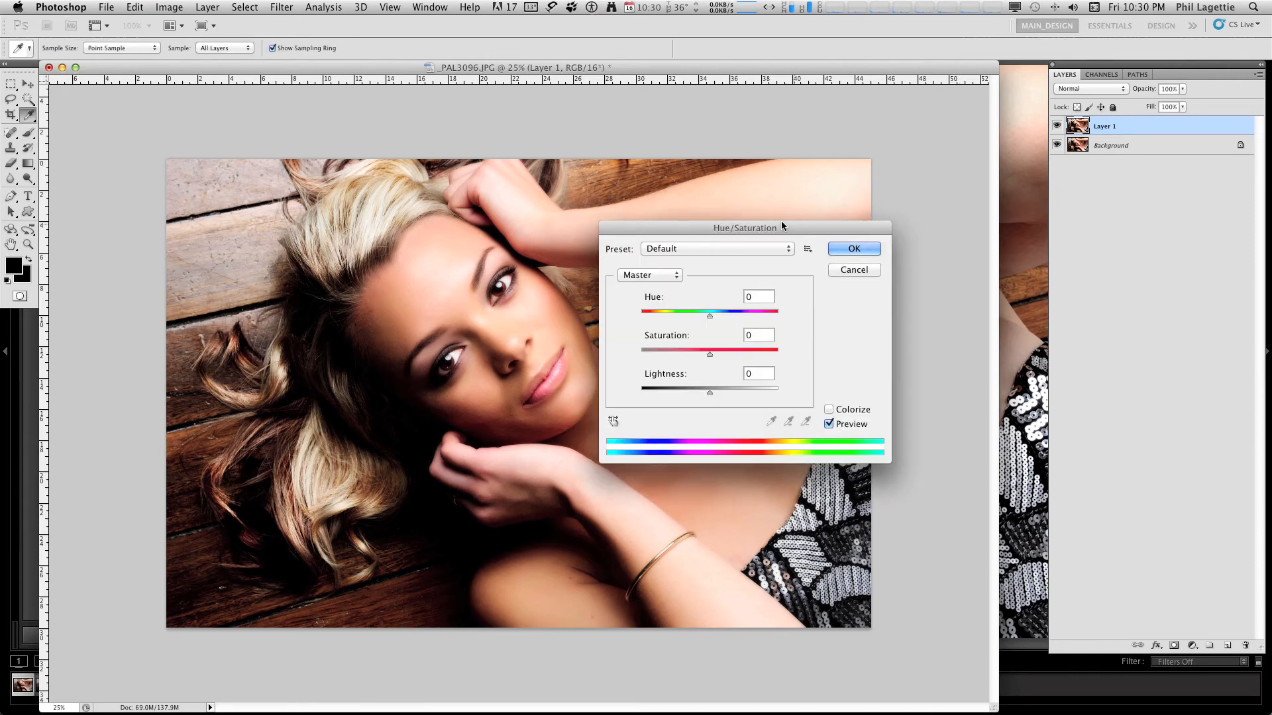
left_click_drag(781, 221, 1030, 186)
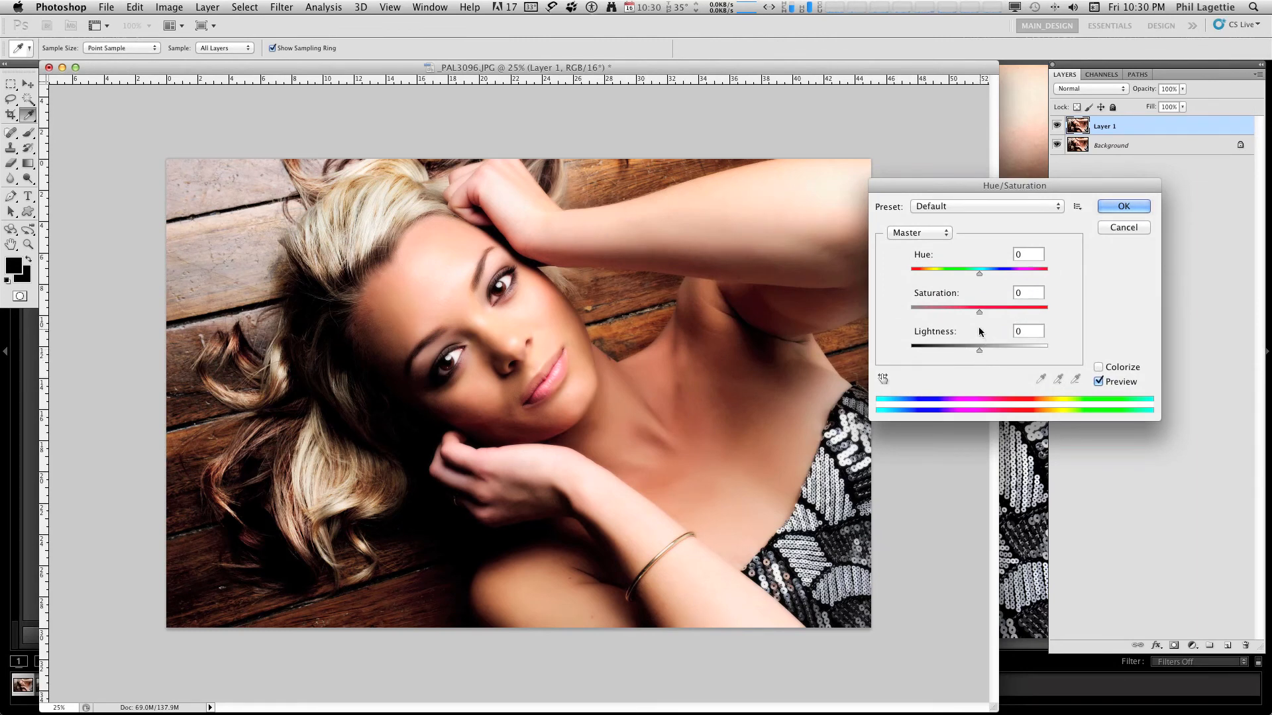
left_click_drag(978, 311, 968, 313)
left_click(1115, 209)
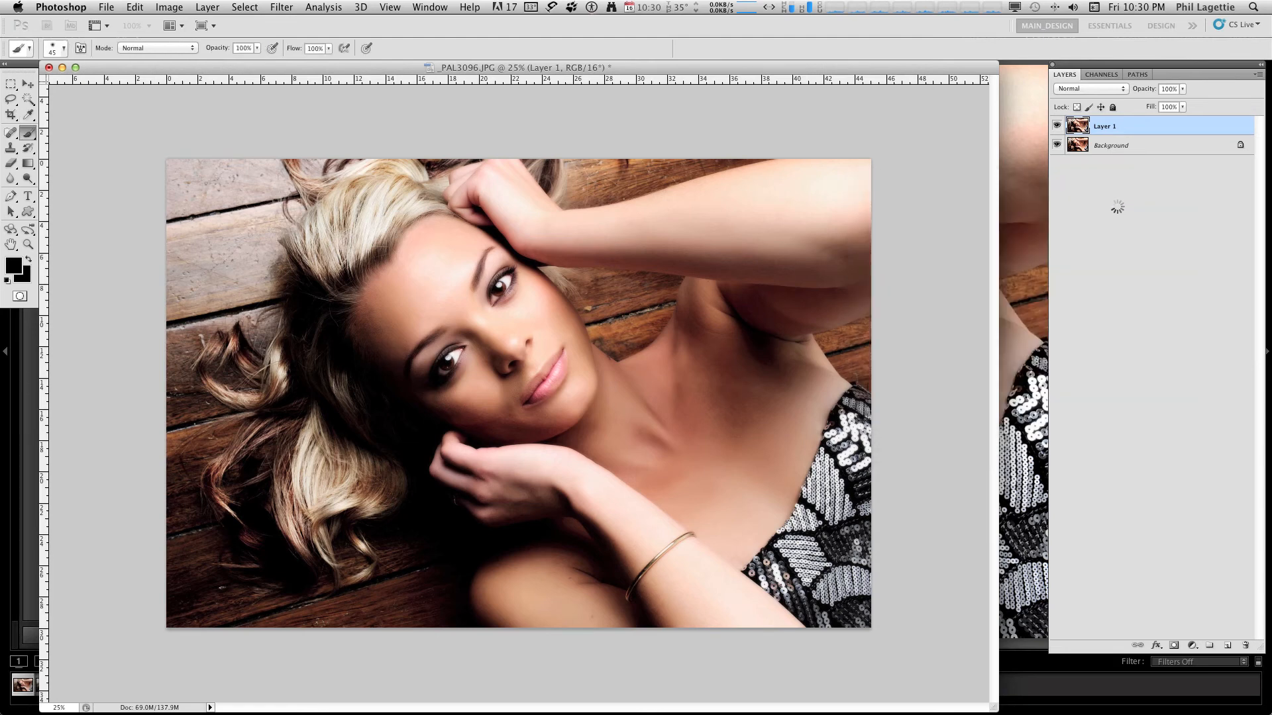
Merge the desaturated Layer 1 and the Background into one layer
left_click(1111, 146)
key("super+shift+e")
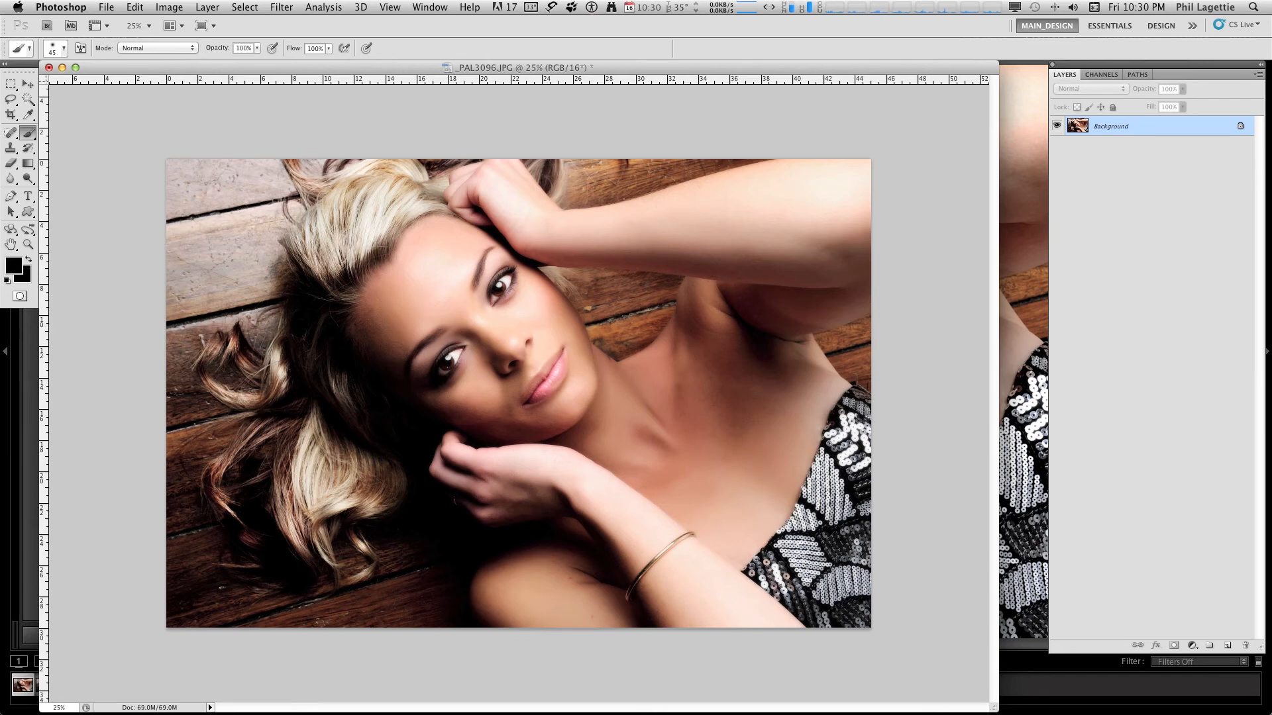
left_click_drag(614, 191, 652, 179)
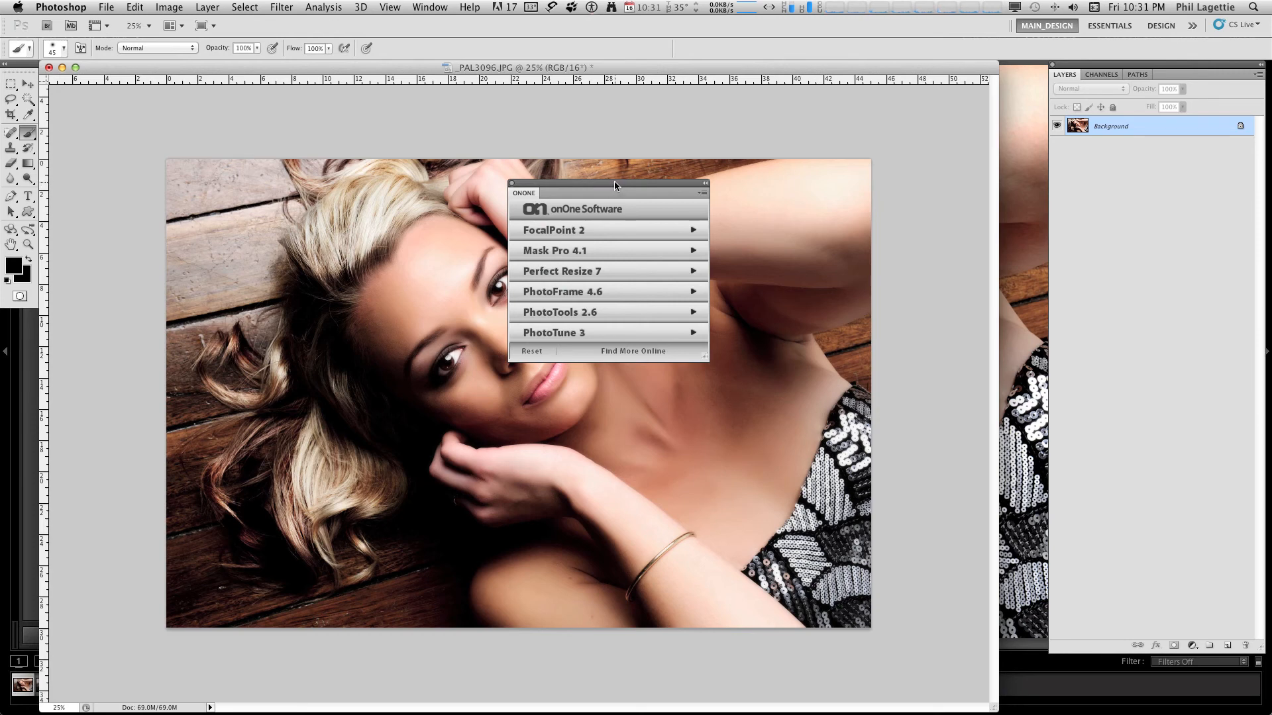
left_click_drag(614, 183, 0, 229)
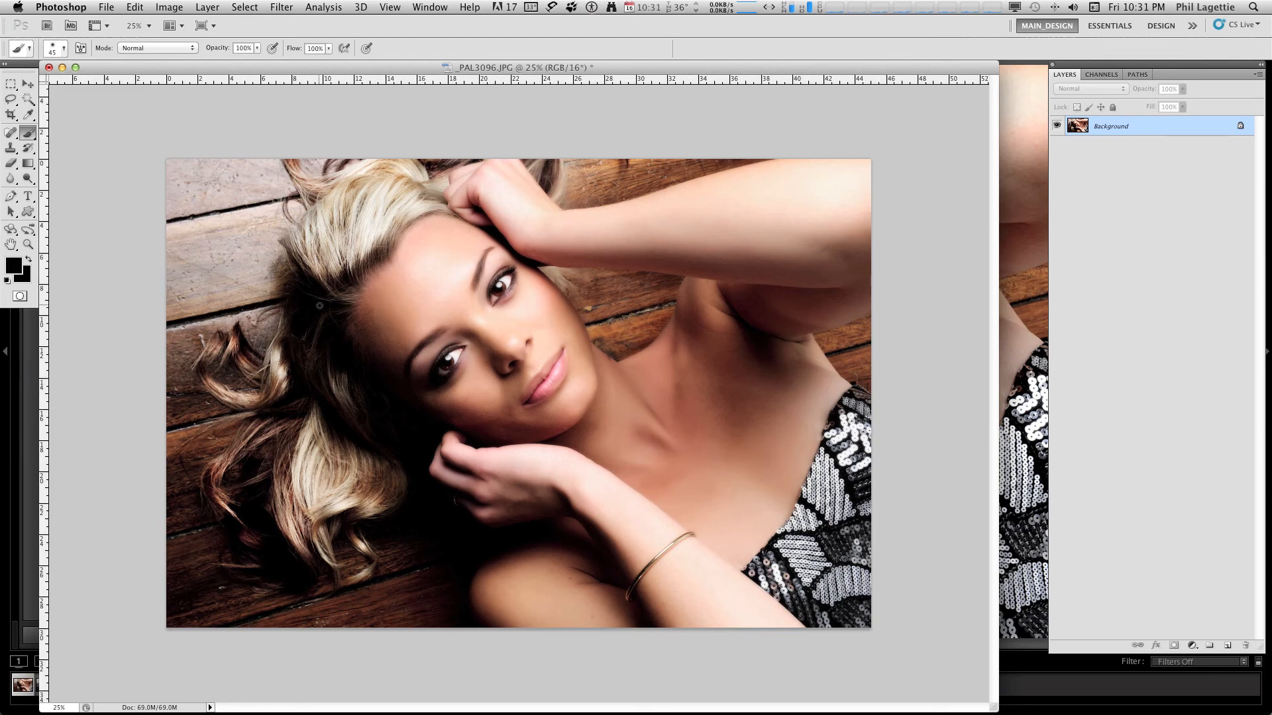
Crop a narrow vertical strip off the photo's left edge, keeping its full height and right side
key("c")
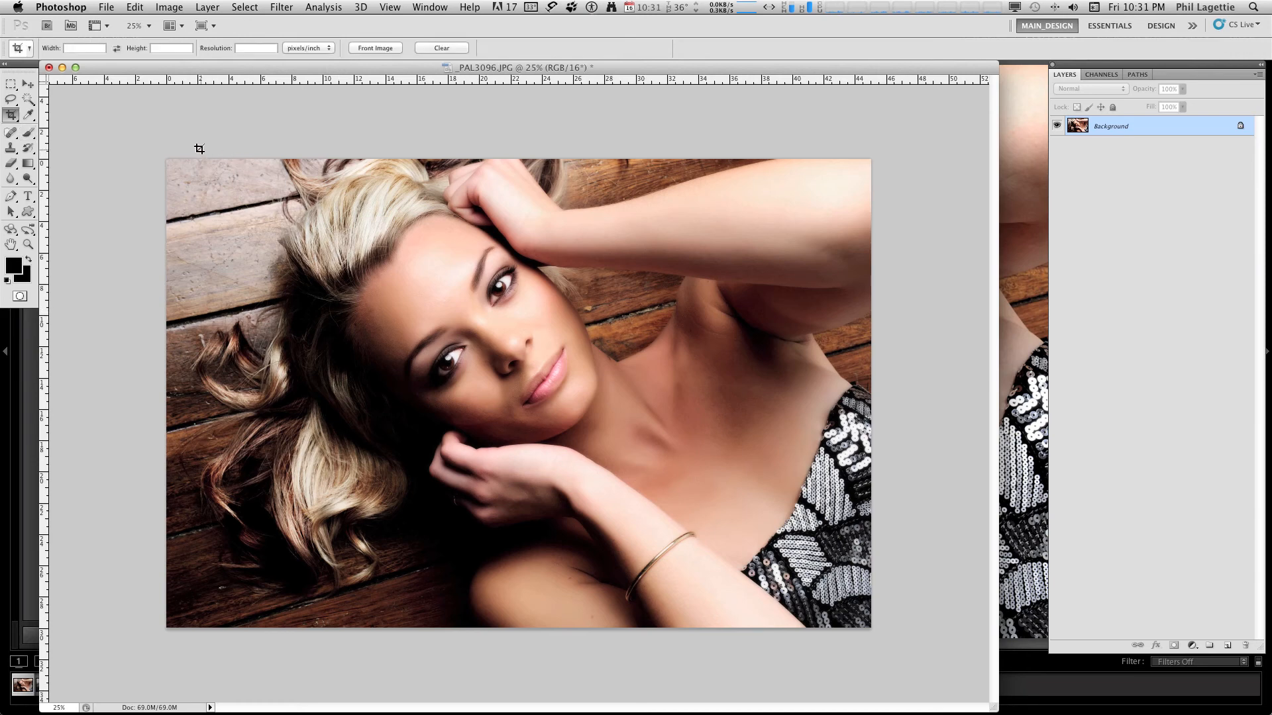
left_click_drag(185, 151, 1060, 671)
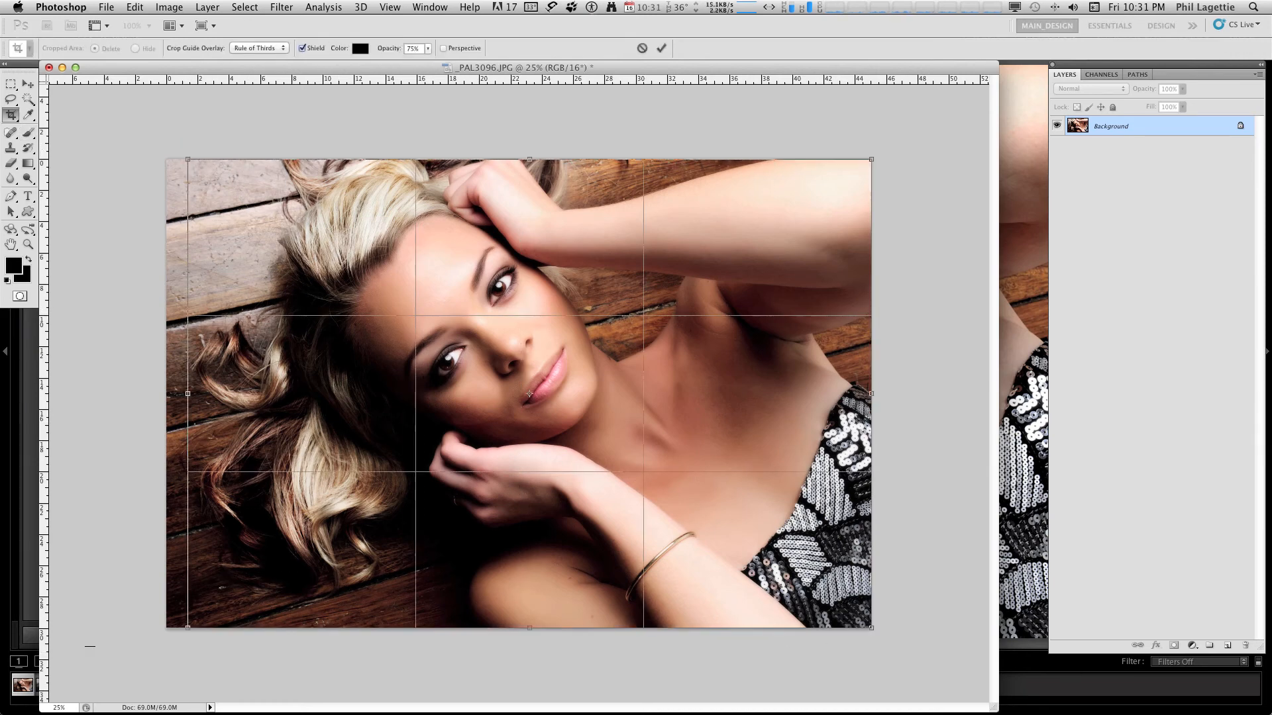
left_click_drag(189, 394, 195, 395)
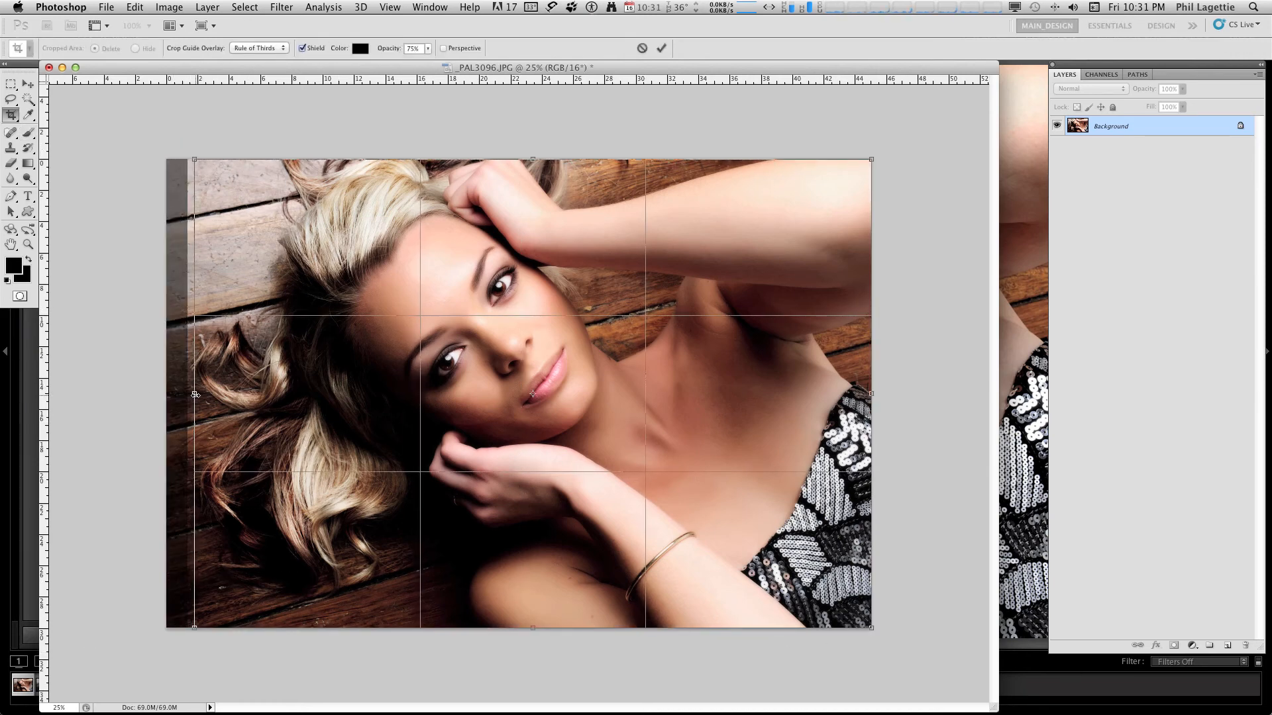
key("Return")
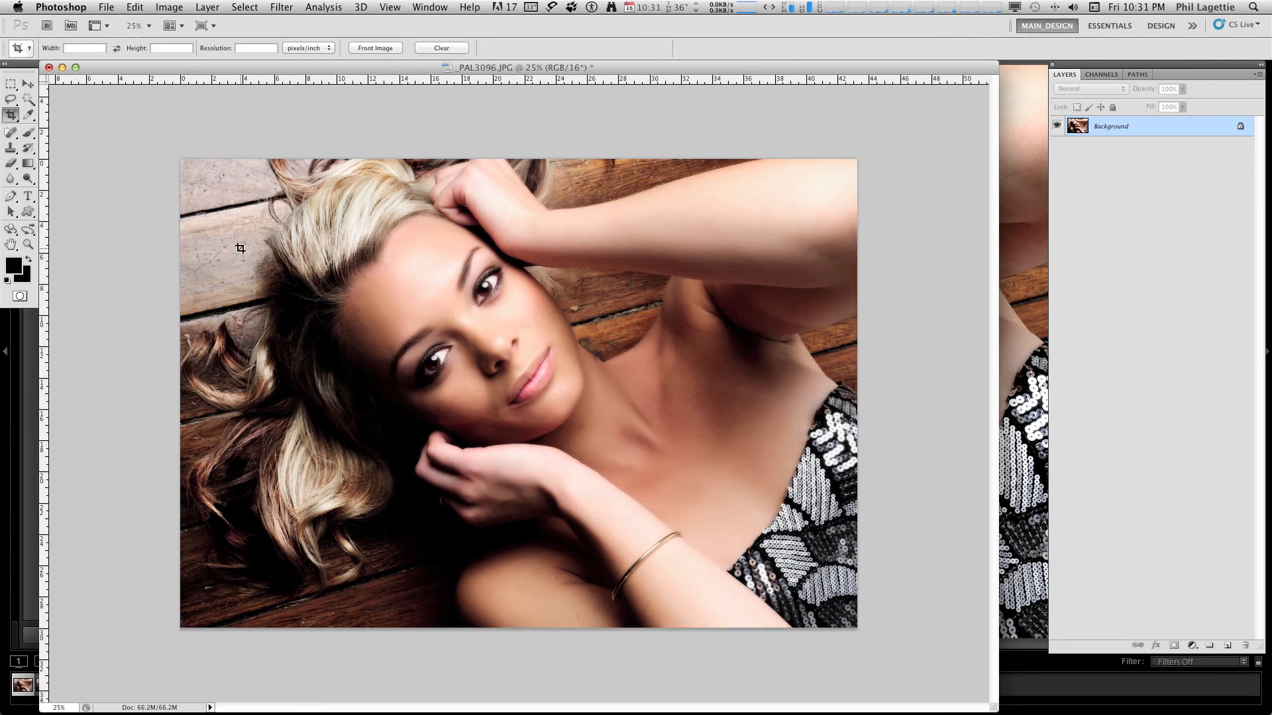
Save the cropped portrait as a JPEG named _PAL3096 in a new Desktop folder called EXP
key("super+s")
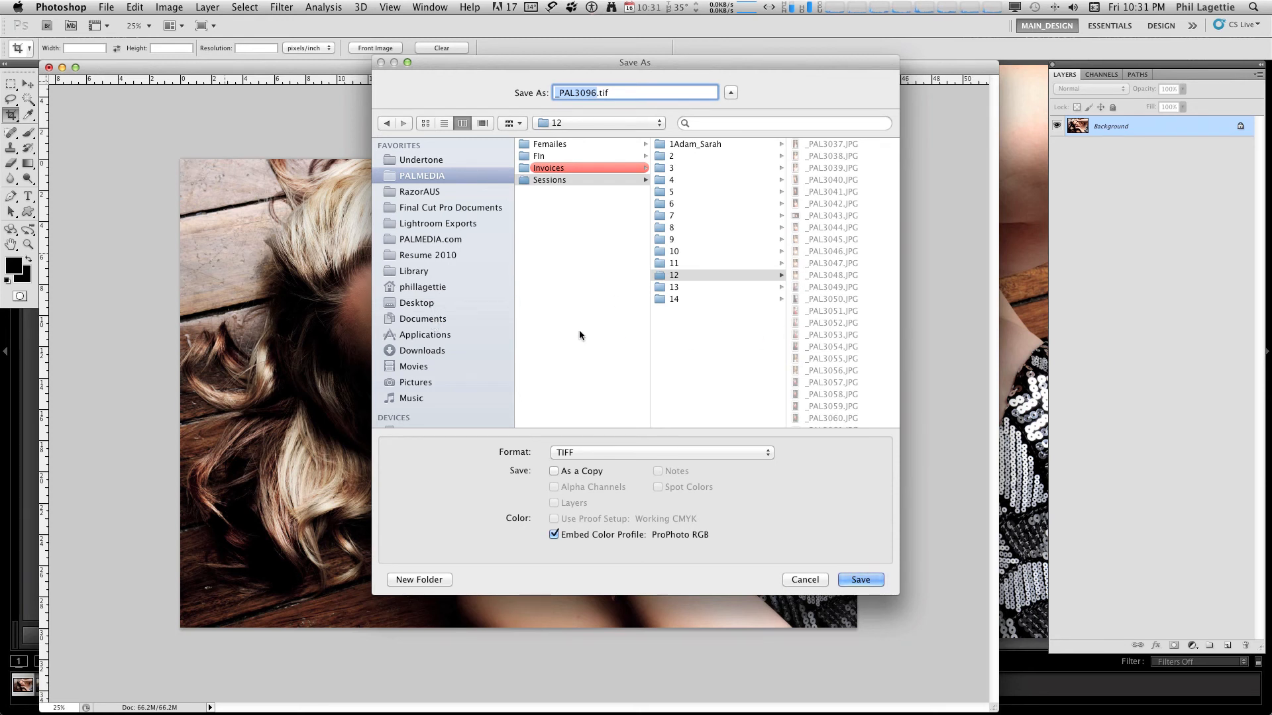
left_click(419, 303)
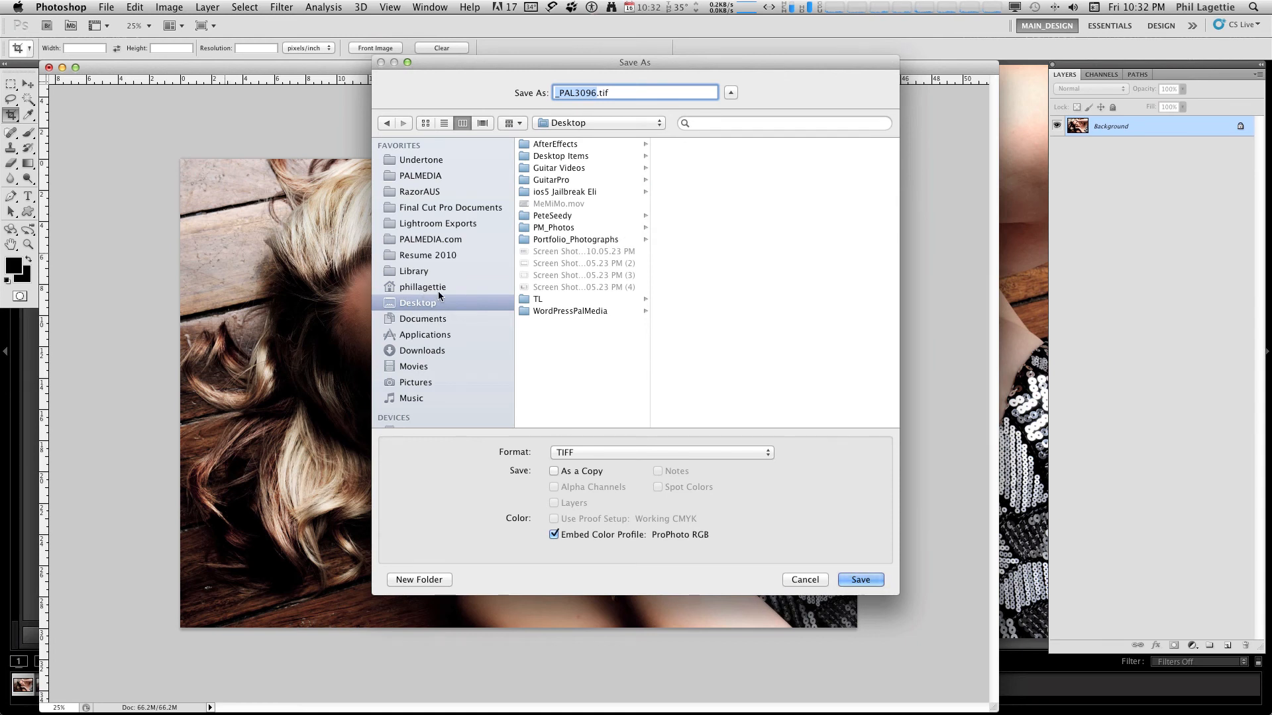
left_click(424, 580)
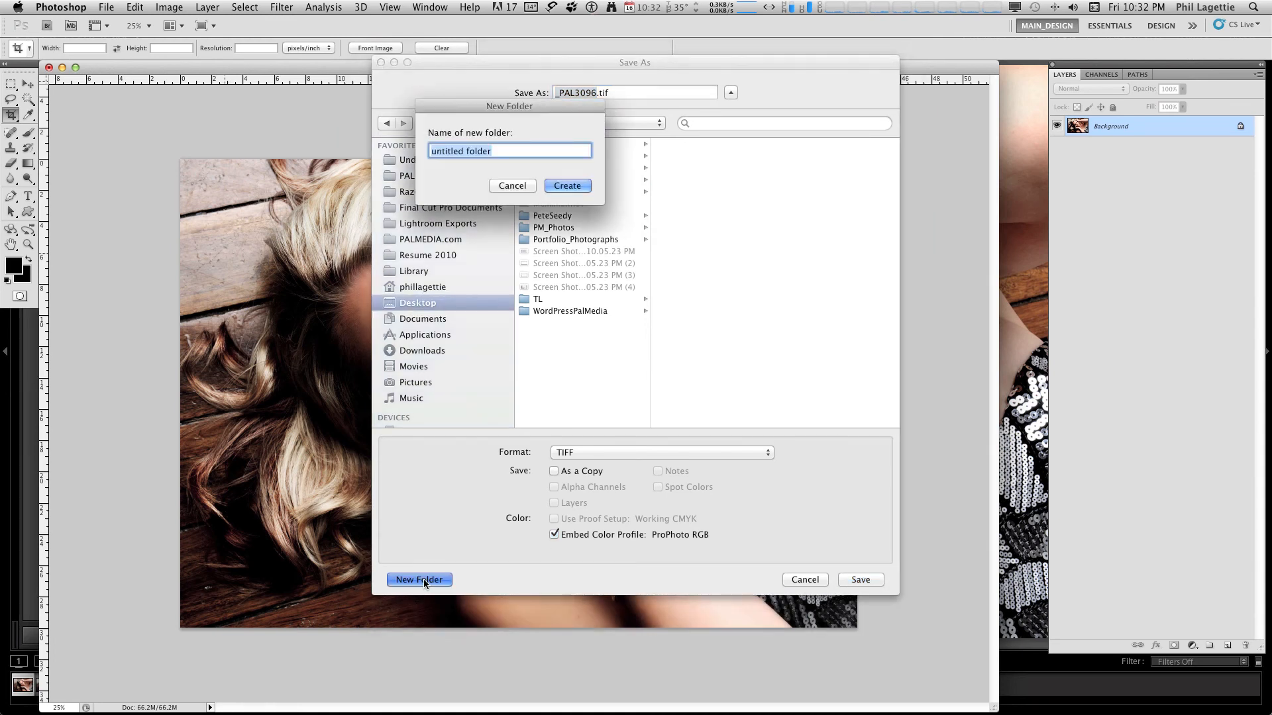
type("EXP")
left_click(571, 187)
left_click(592, 453)
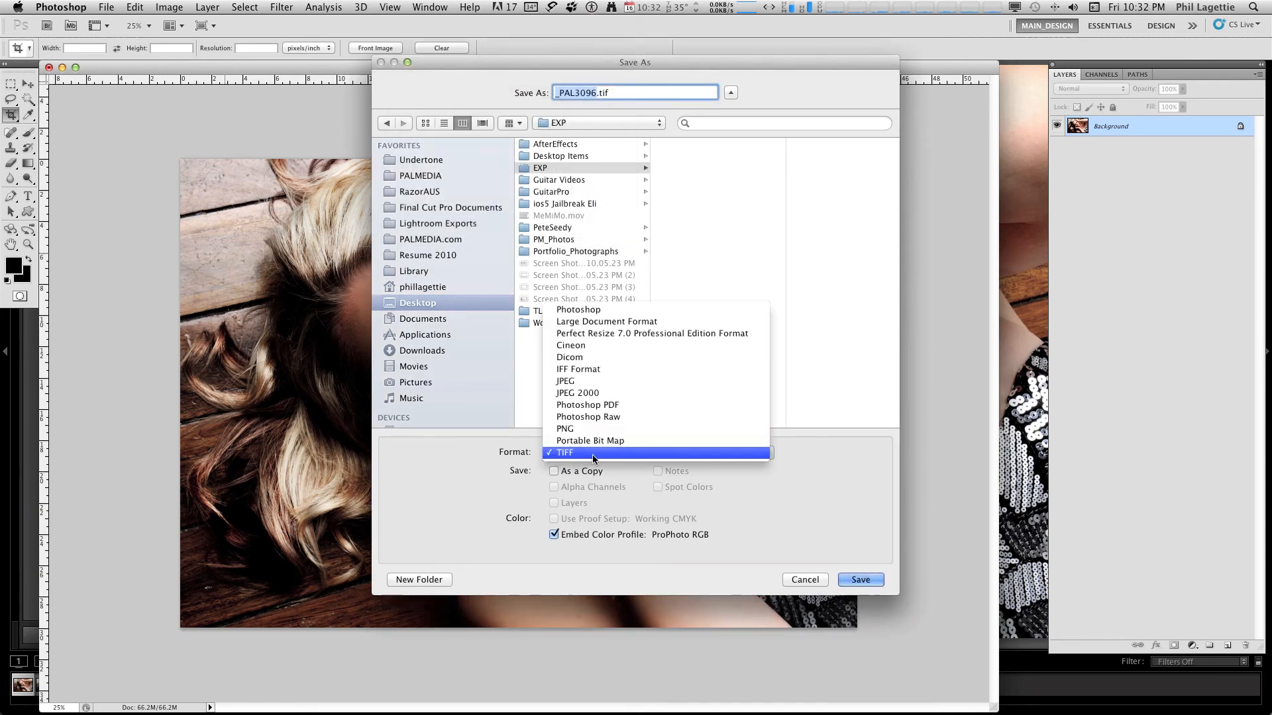
left_click(589, 376)
key("Return")
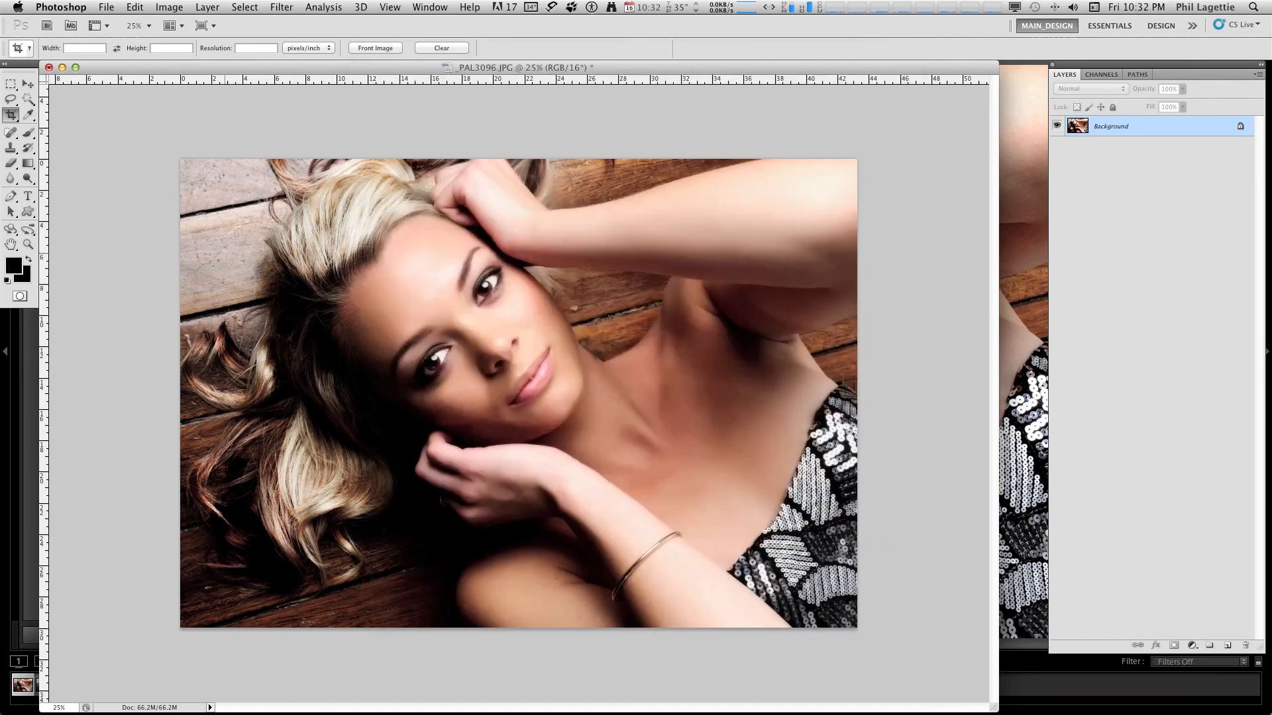
Accept the JPEG options with quality 12 (Maximum) and Progressive format with 3 scans
left_click_drag(550, 240, 663, 246)
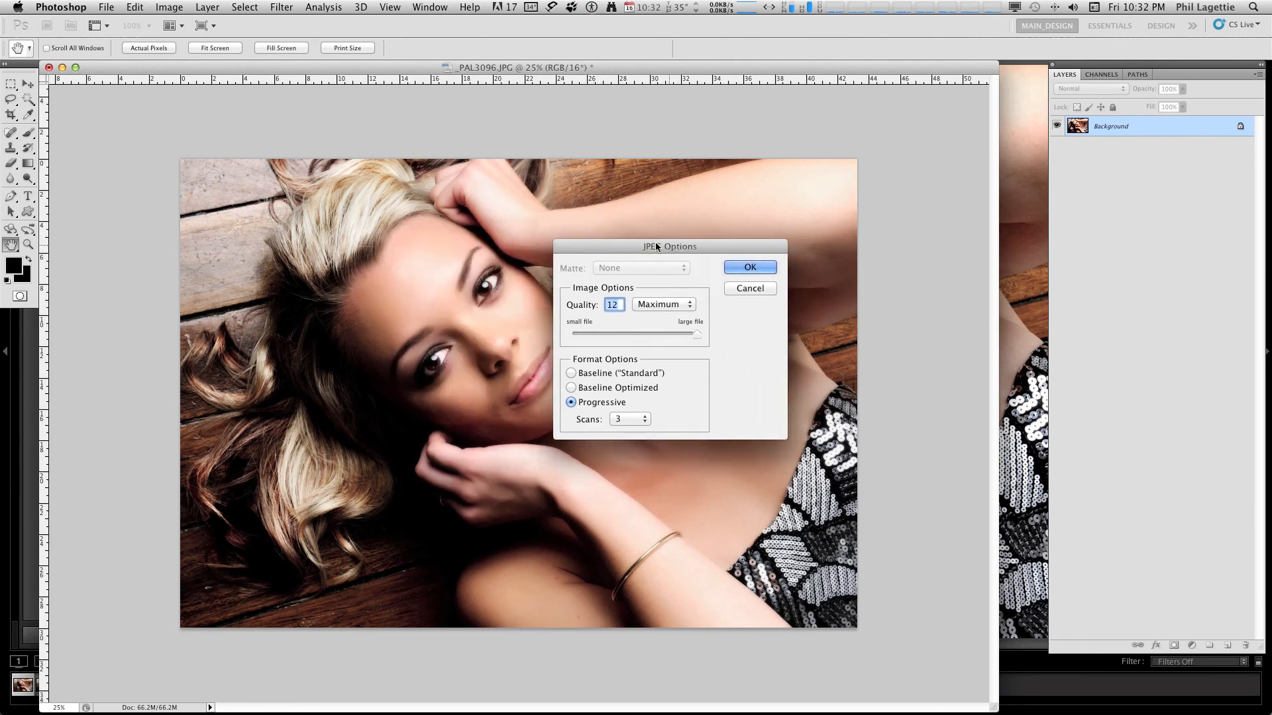
left_click_drag(469, 71, 515, 107)
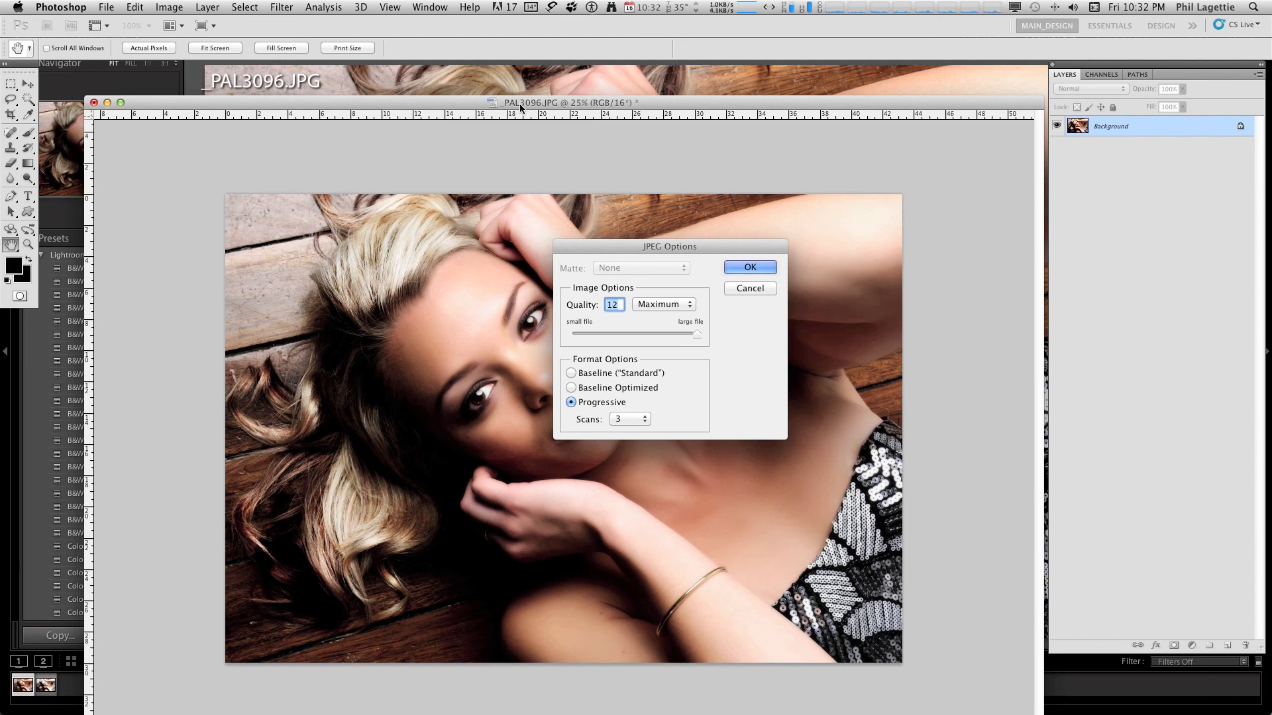
left_click_drag(520, 104, 509, 70)
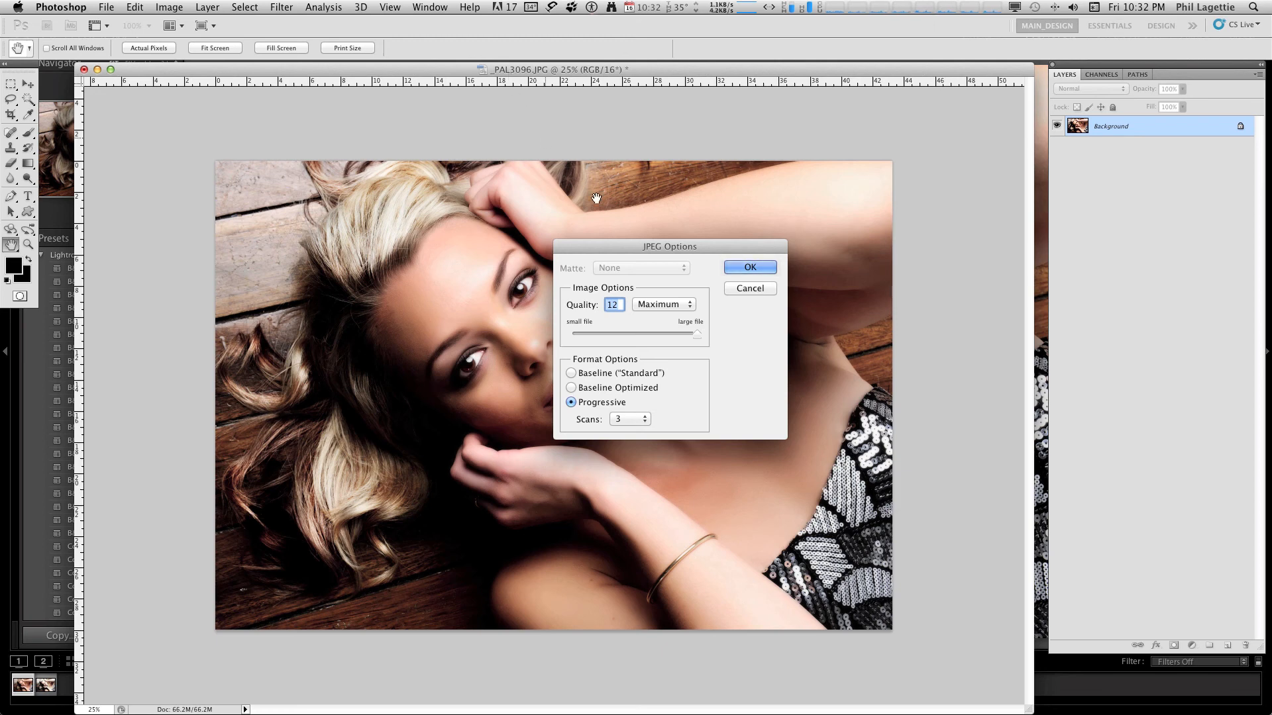
left_click_drag(637, 247, 559, 226)
left_click(664, 246)
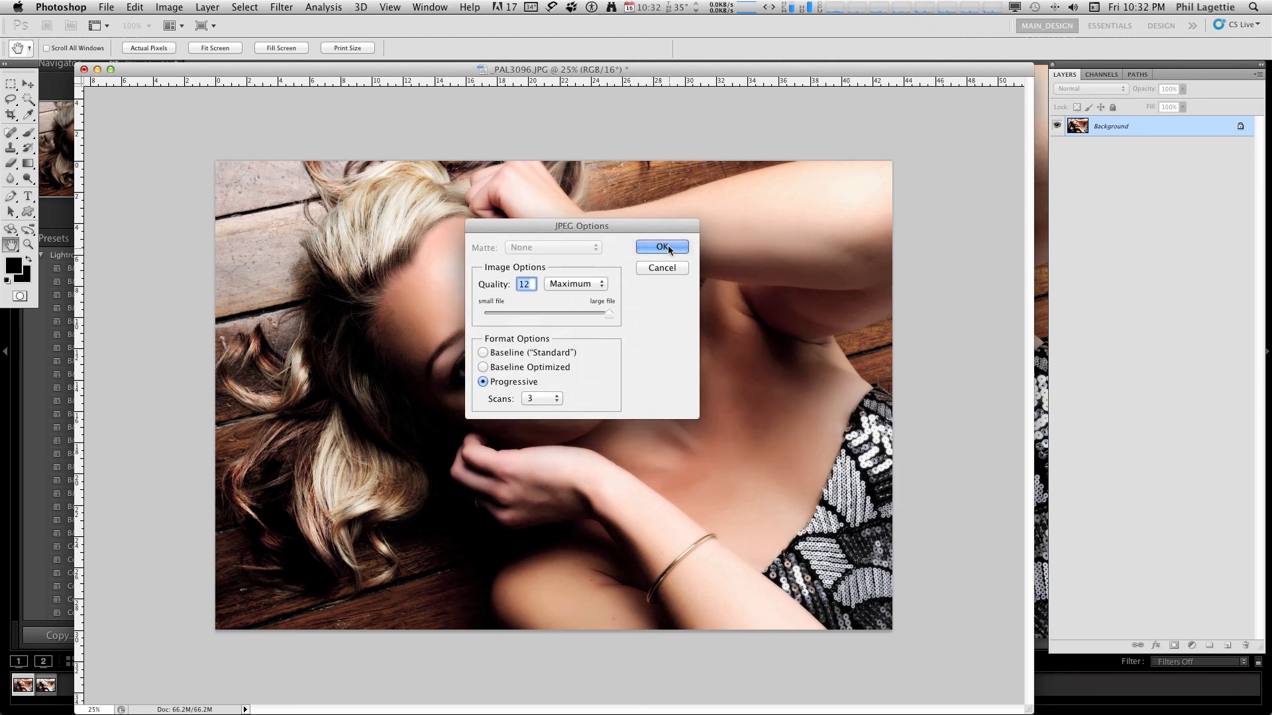
key("c")
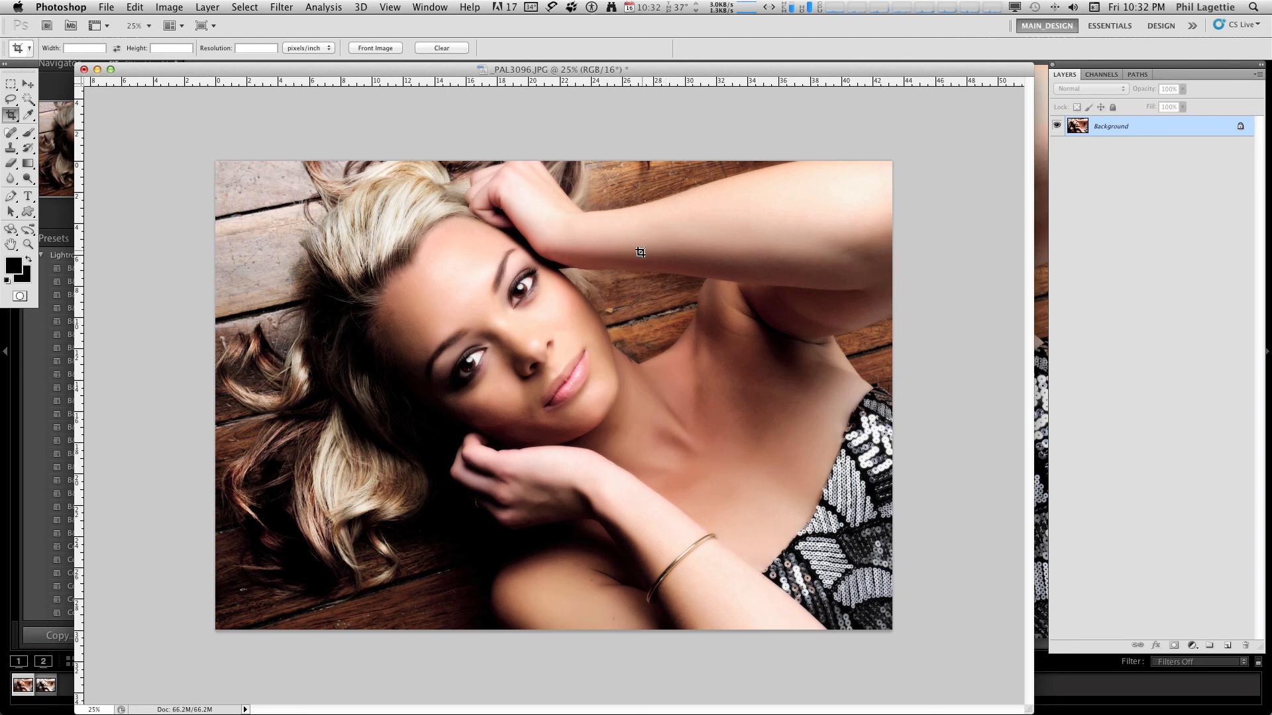
Switch to Finder and open a new window showing the contents of the Desktop folder
key("super+Tab")
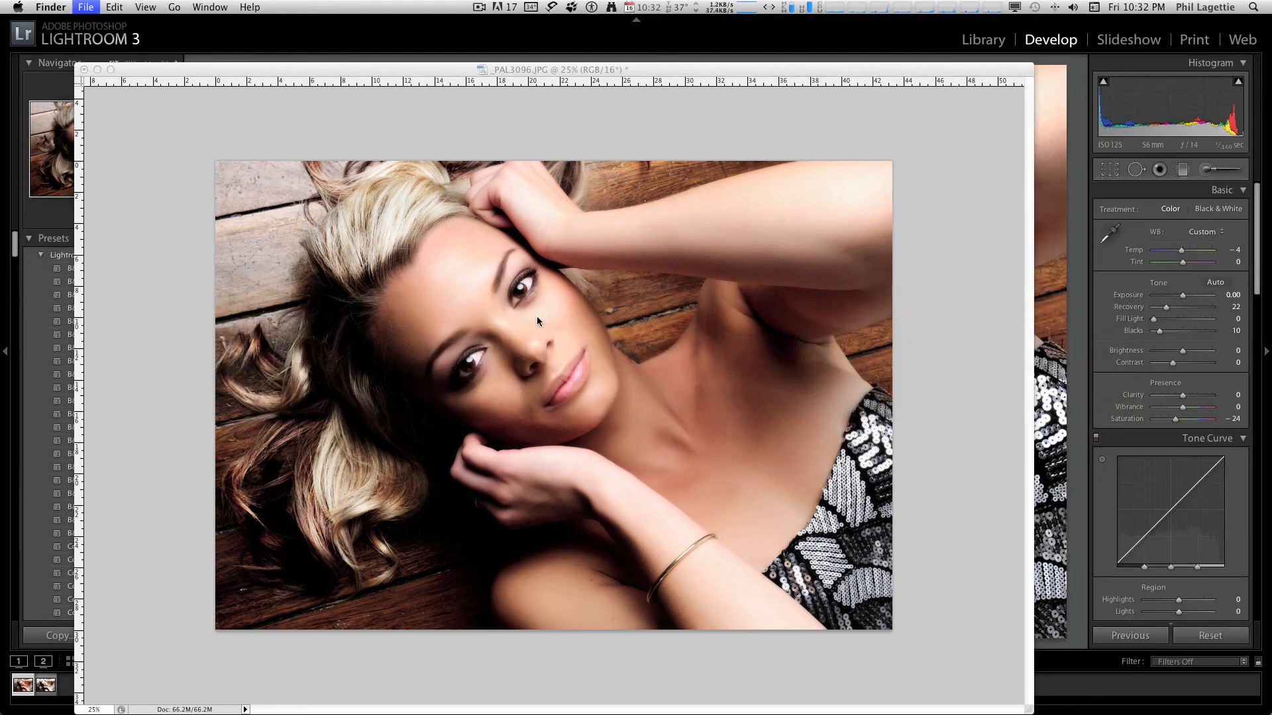
key("super+n")
left_click(352, 147)
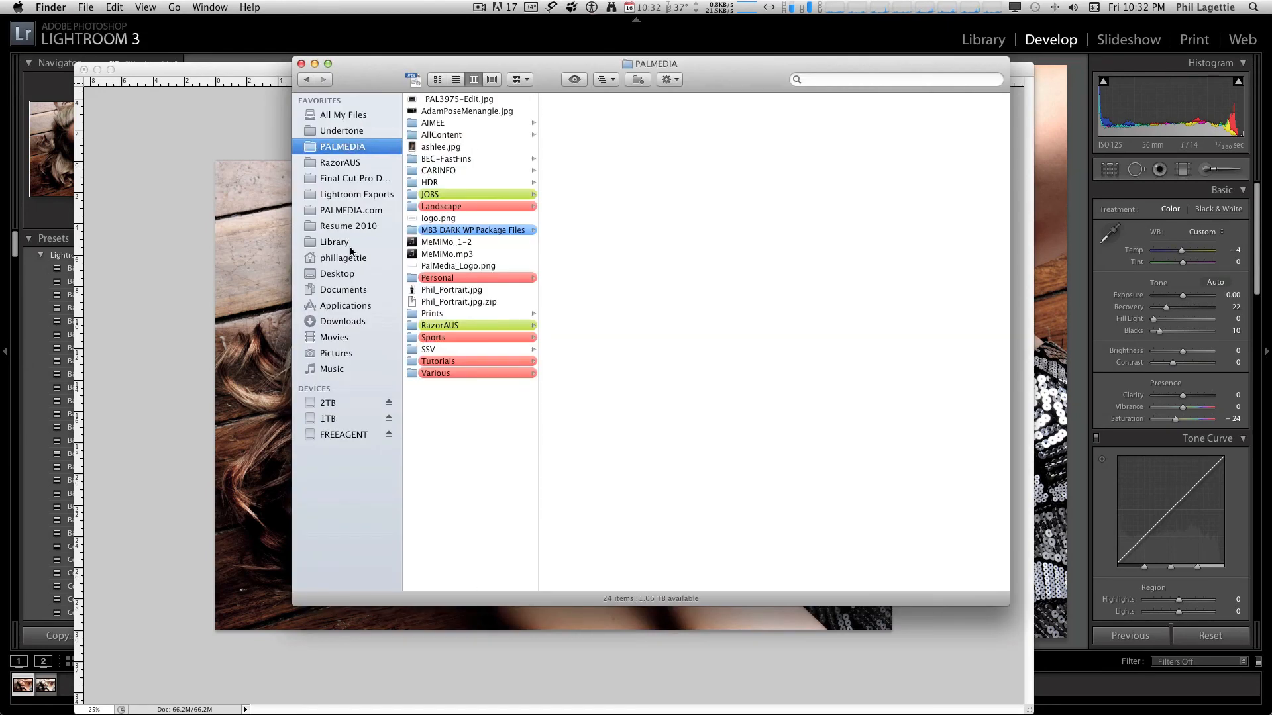
left_click(346, 277)
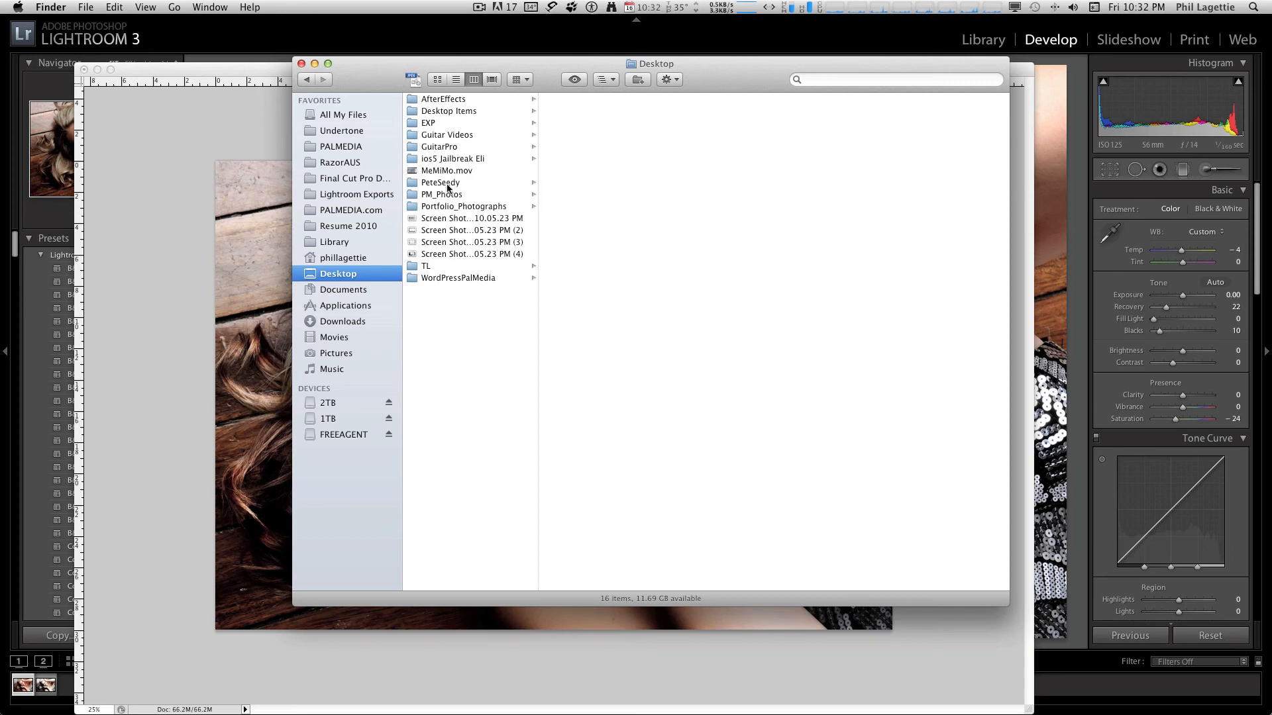
Return to Photoshop and save another JPEG copy as _PAL3096.jpg directly on the Desktop, accepting the JPEG options
key("super+Tab")
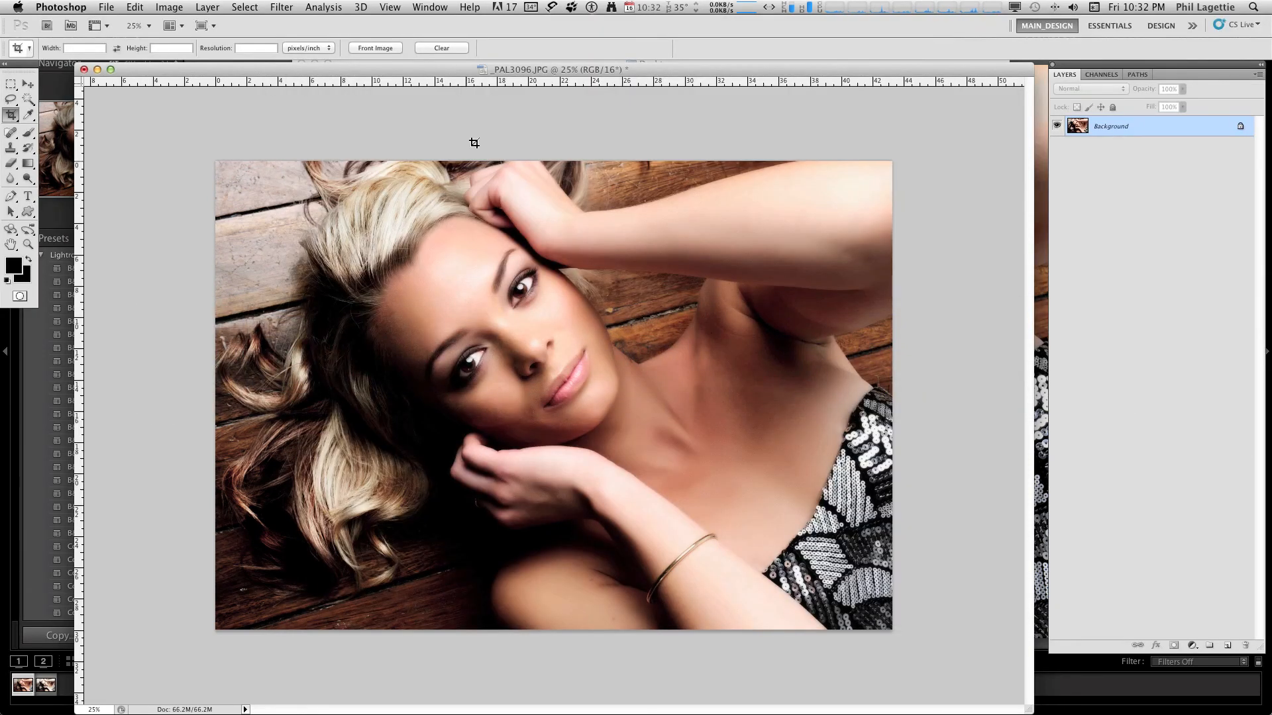
key("super+shift+s")
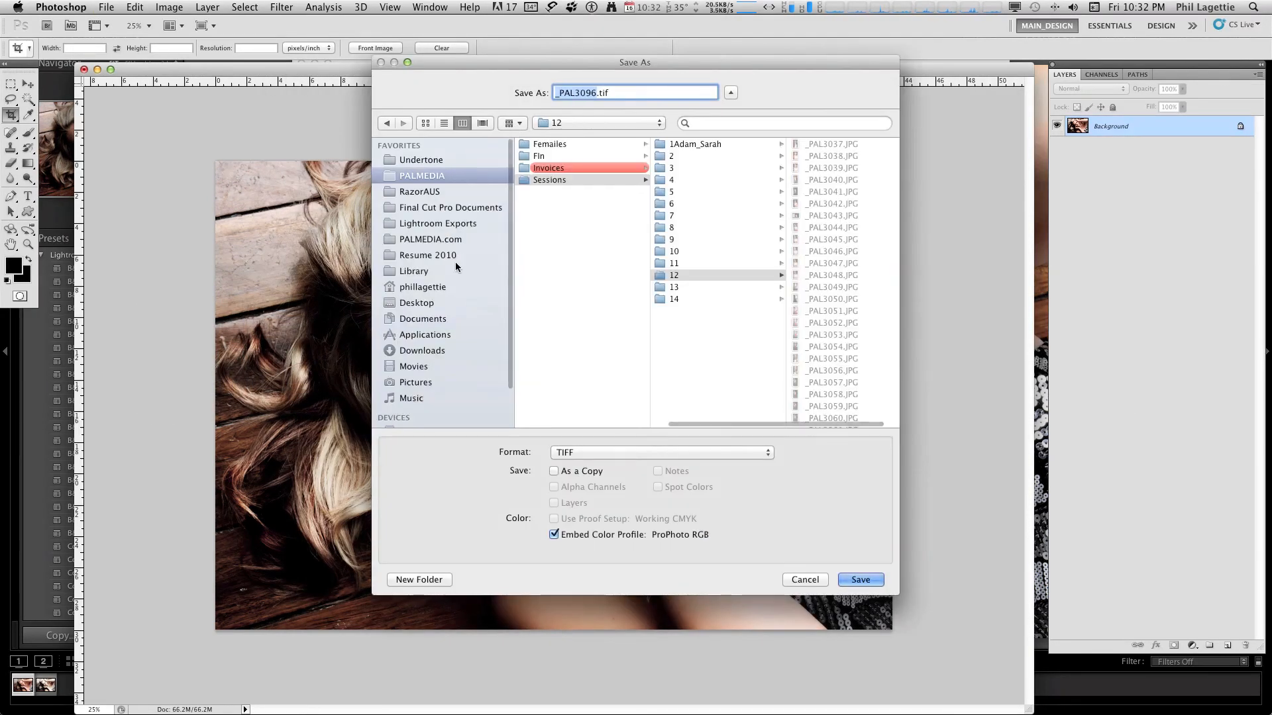
left_click(425, 306)
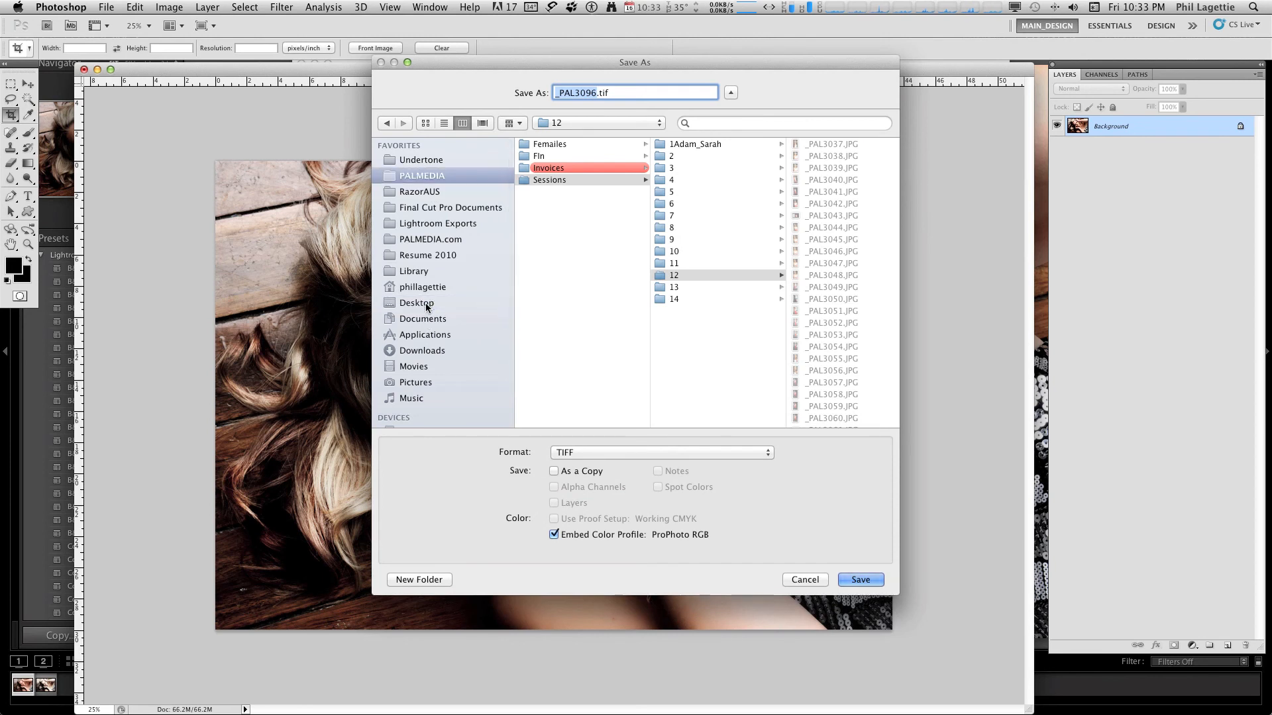
left_click(427, 303)
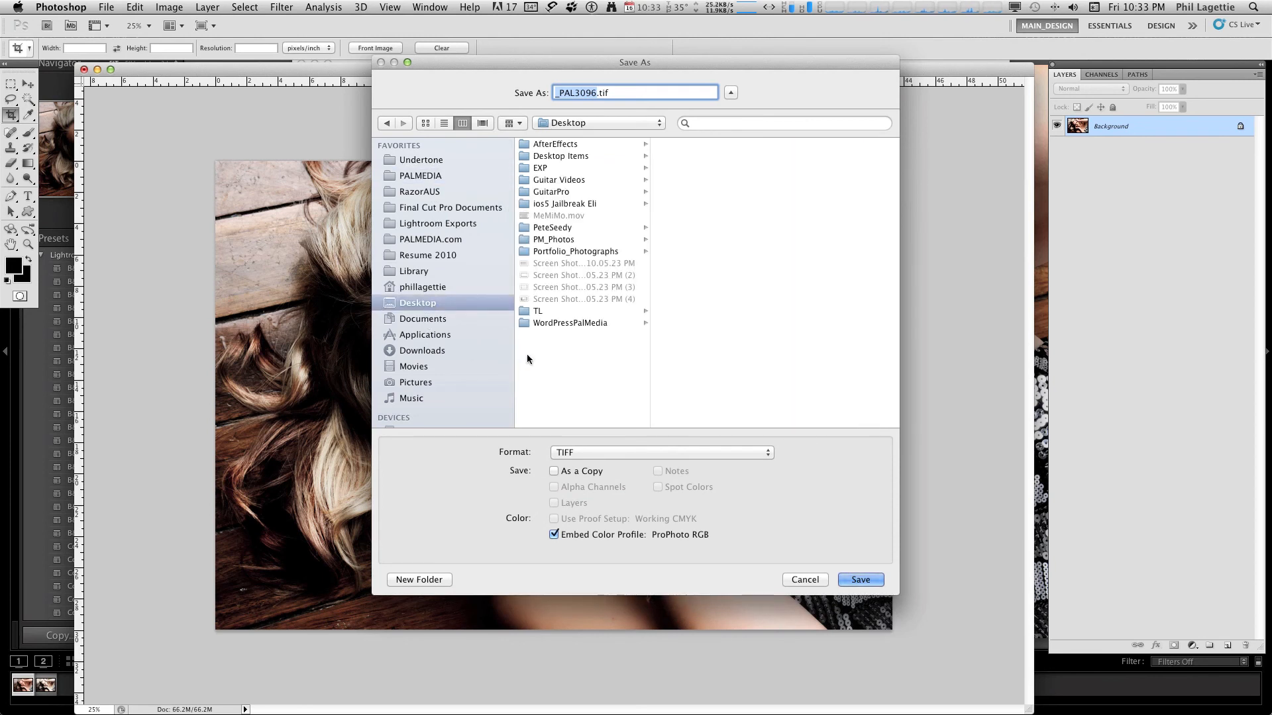
left_click(603, 452)
left_click(583, 381)
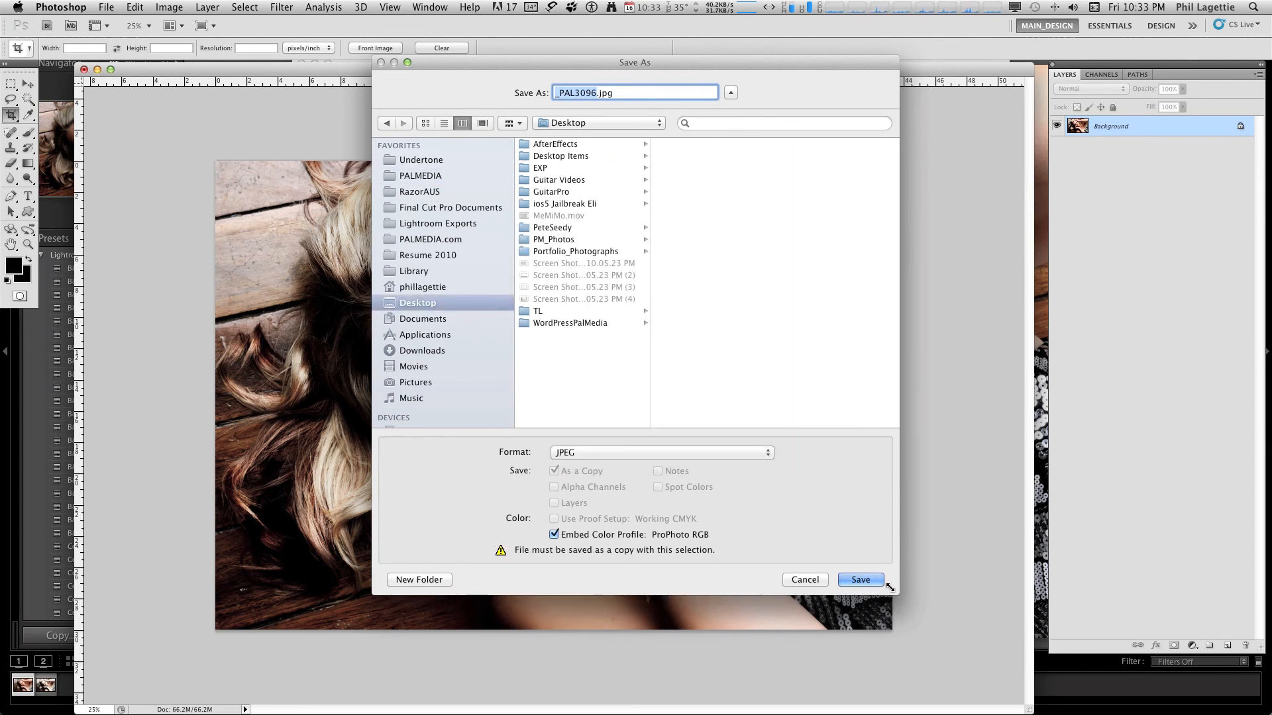
left_click(864, 580)
left_click(661, 247)
key("c")
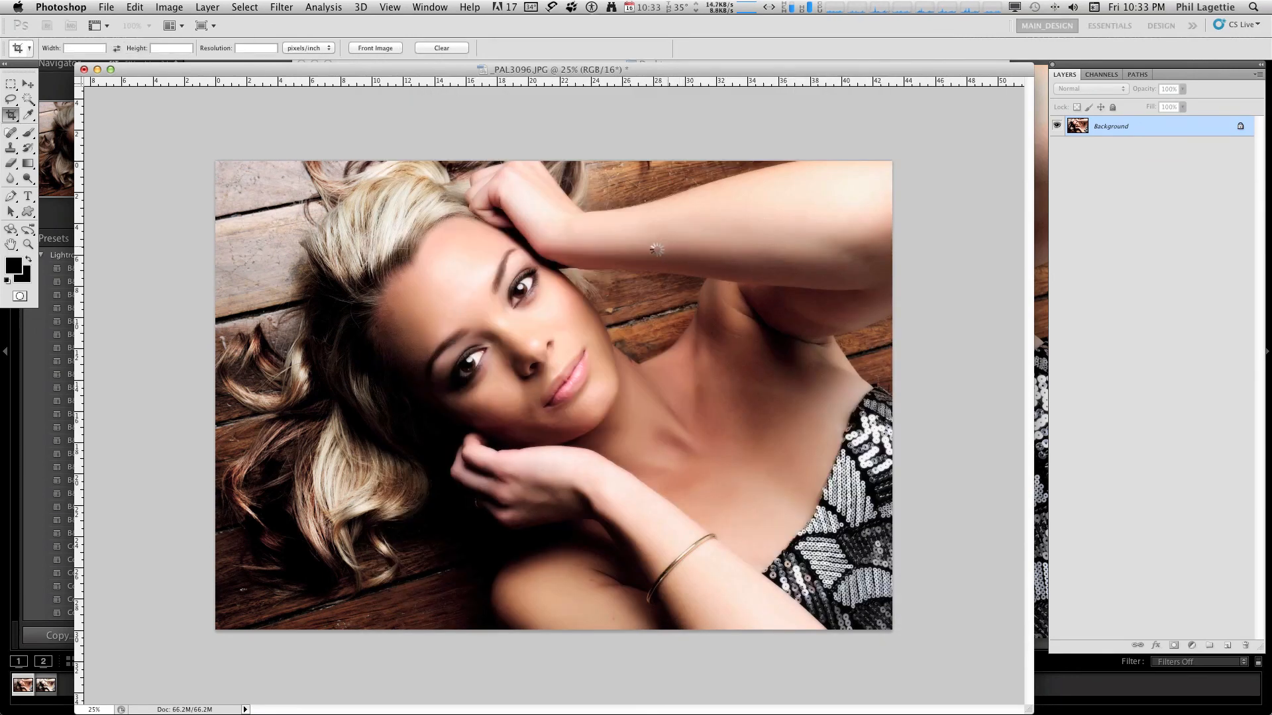
Select the exported _PAL3096.jpg in Finder, and switch to Lightroom's Library module
key("super+Tab")
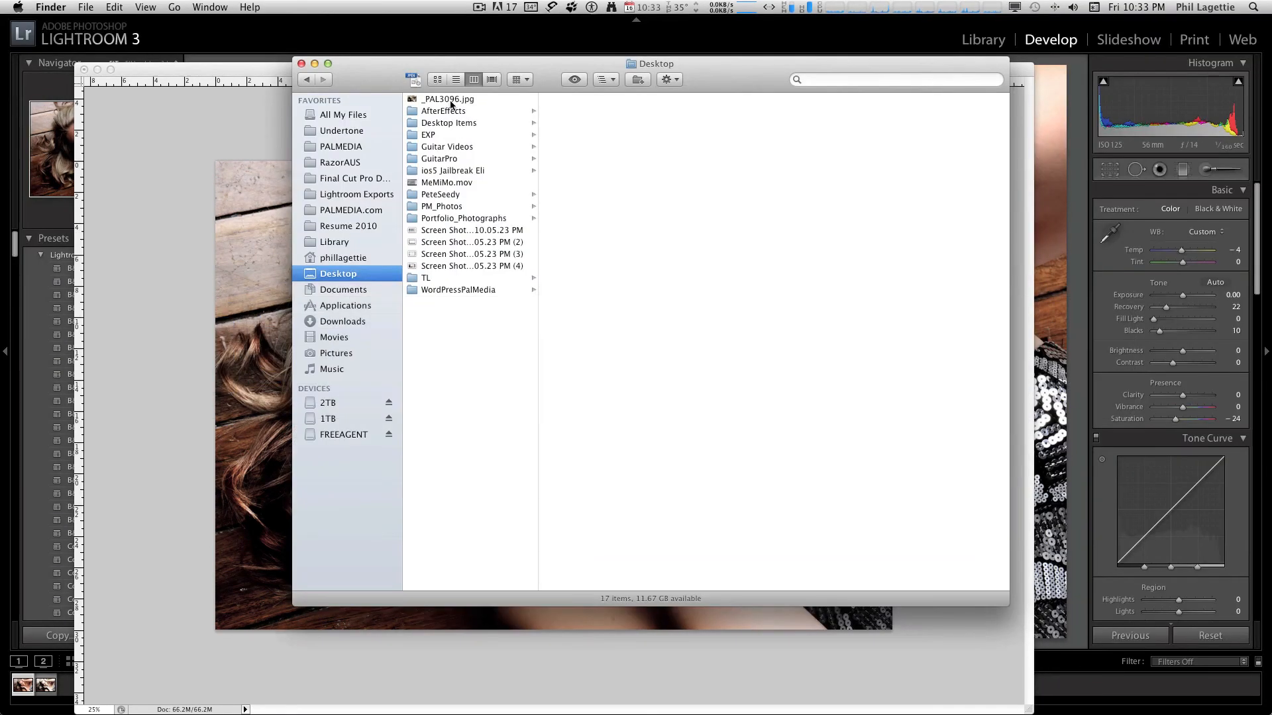
left_click(451, 104)
key("super+Tab")
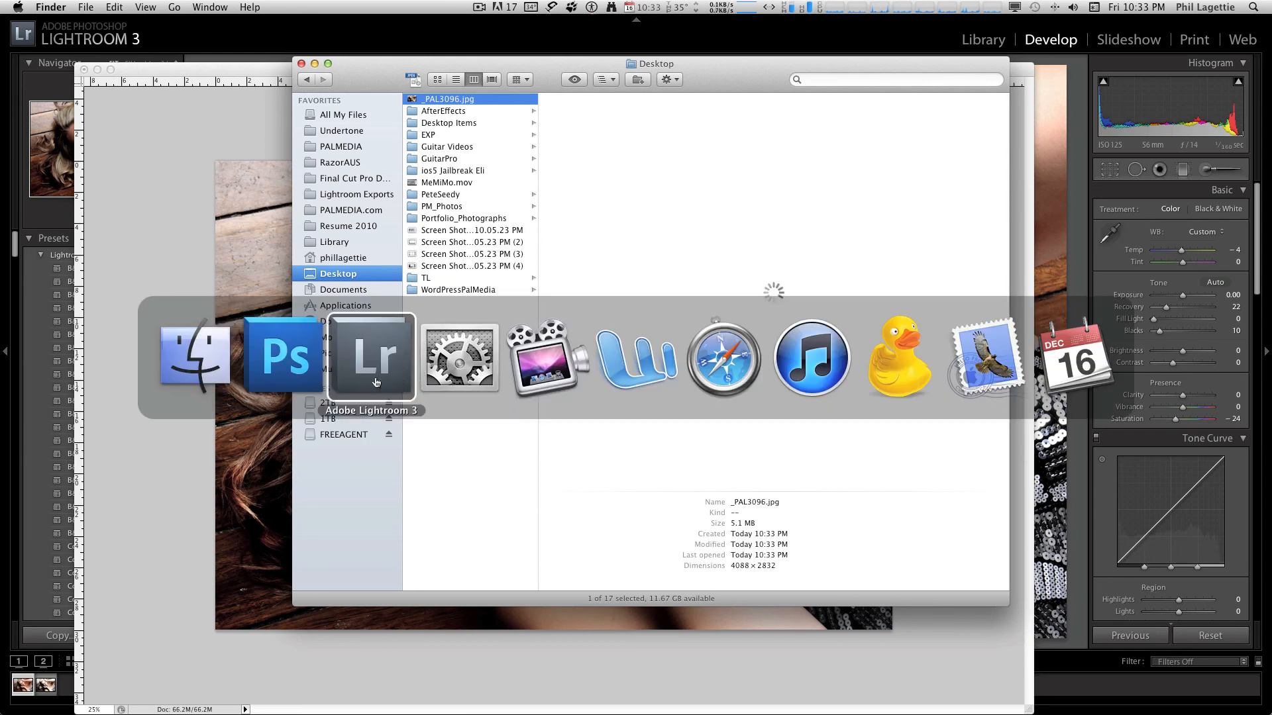
left_click(382, 369)
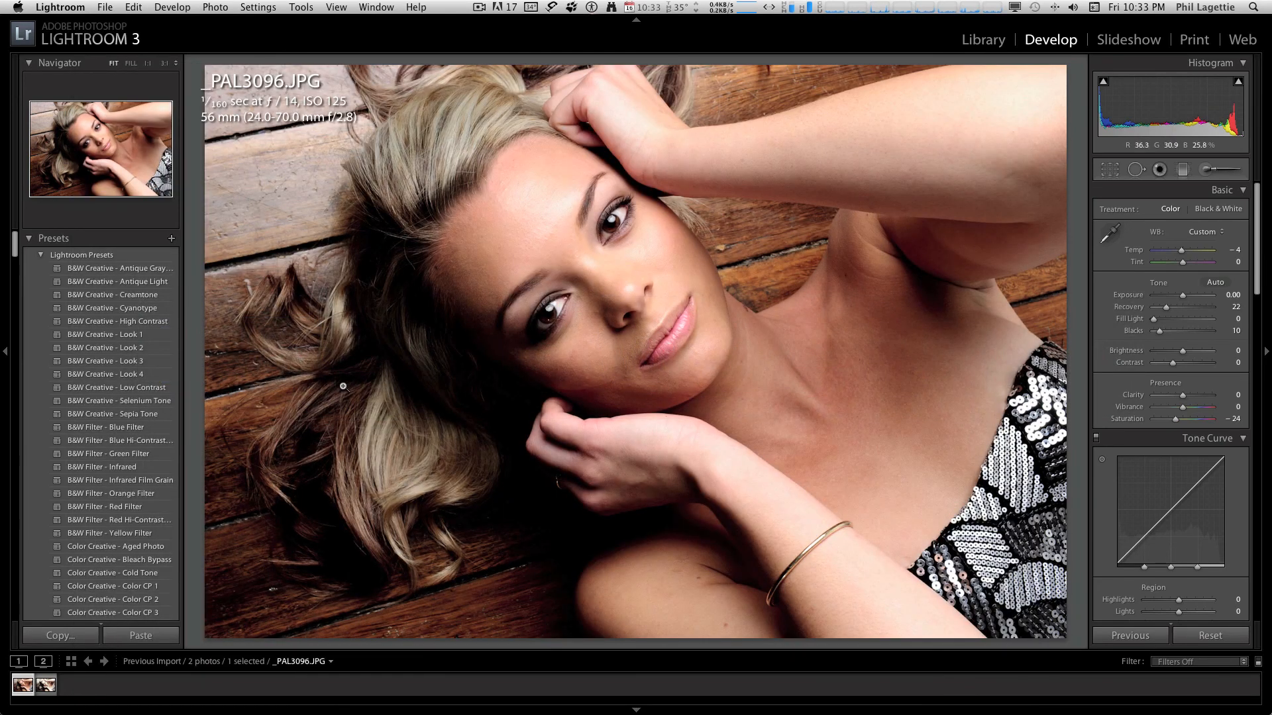
left_click(984, 39)
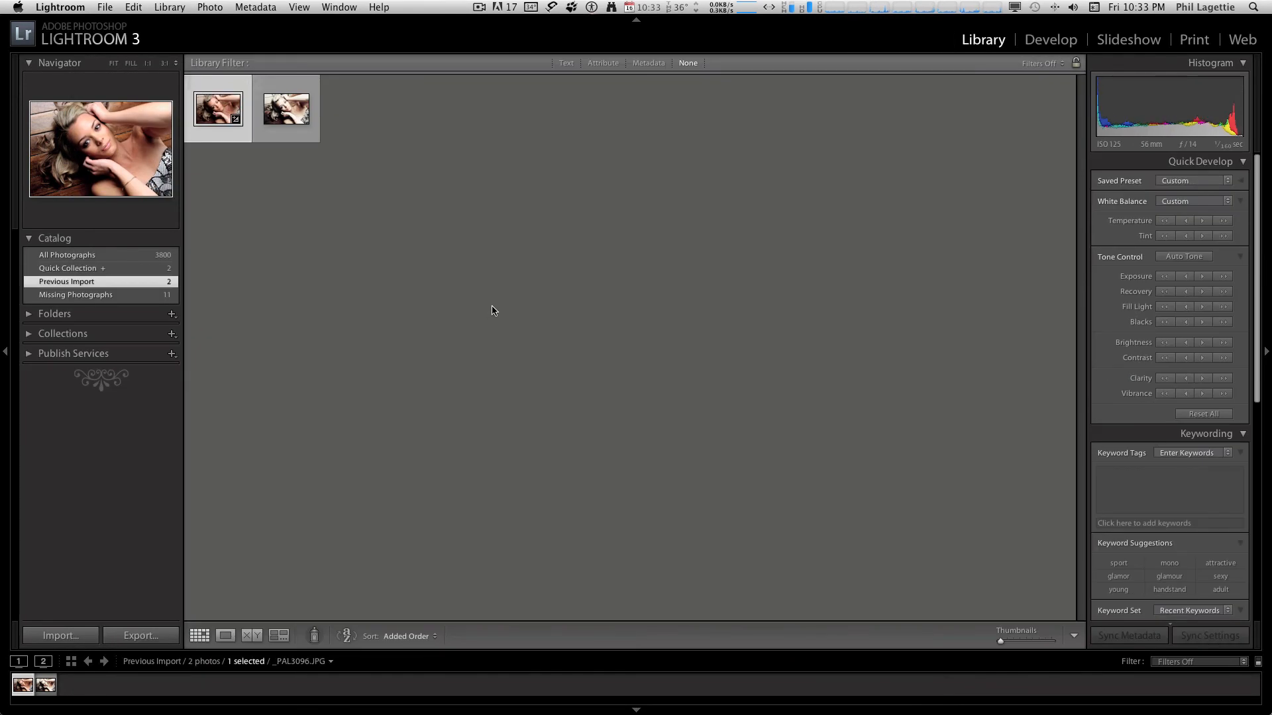
Remove the earlier edited photo _PAL3096Edit.jpg from the Lightroom catalog without deleting it from disk
key("super+Tab")
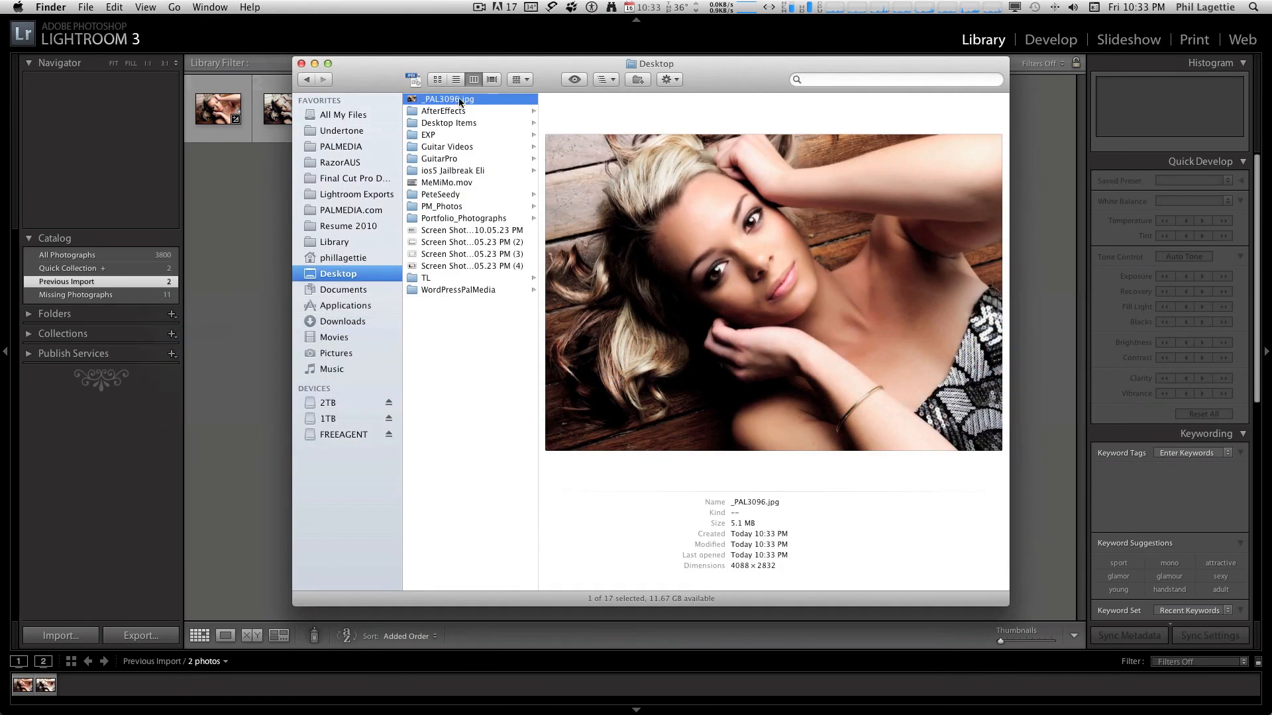
left_click(269, 187)
left_click(288, 117)
key("Delete")
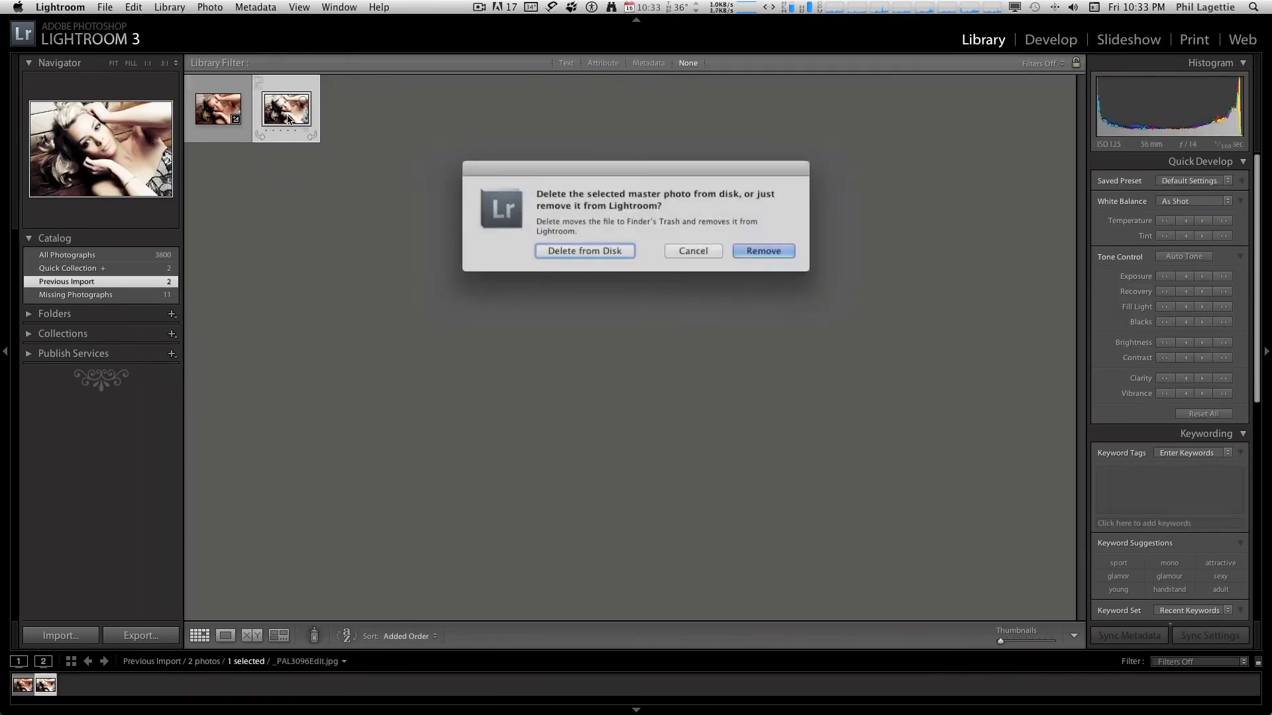
left_click(755, 255)
Import _PAL3096.jpg from the Finder Desktop folder into Lightroom at its current location, and display All Photographs
key("super+Tab")
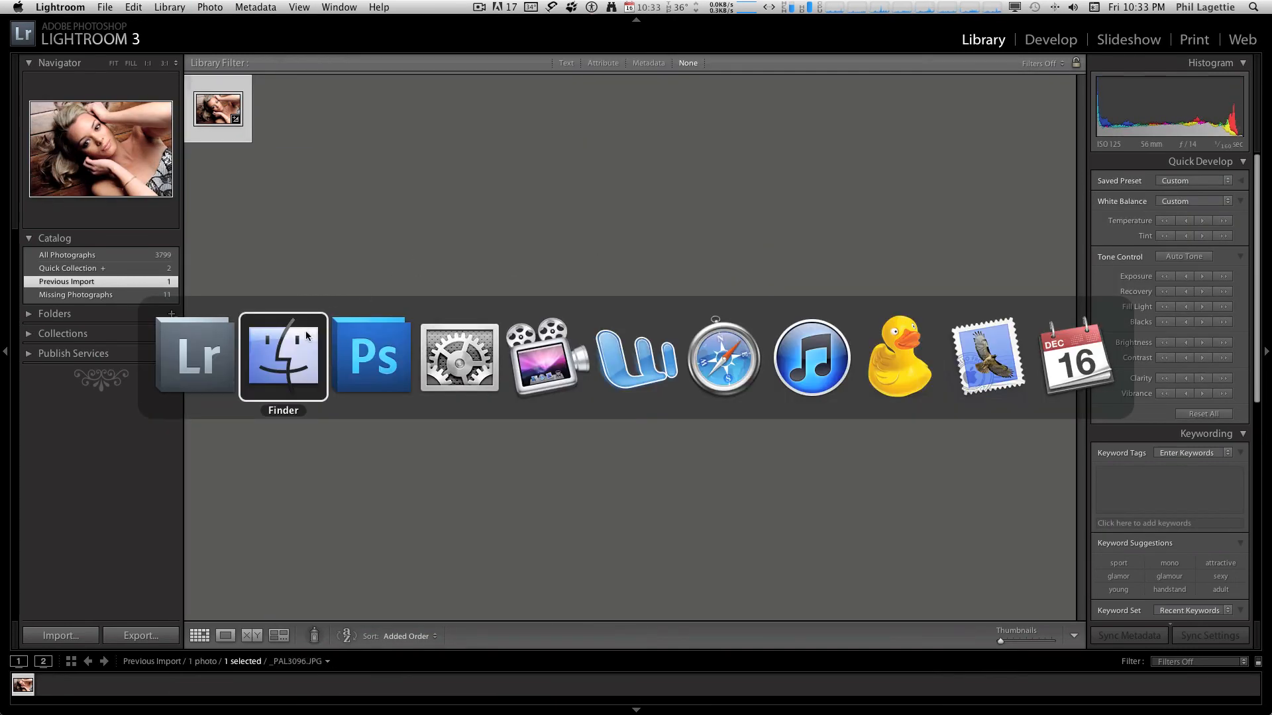
left_click_drag(442, 99, 258, 227)
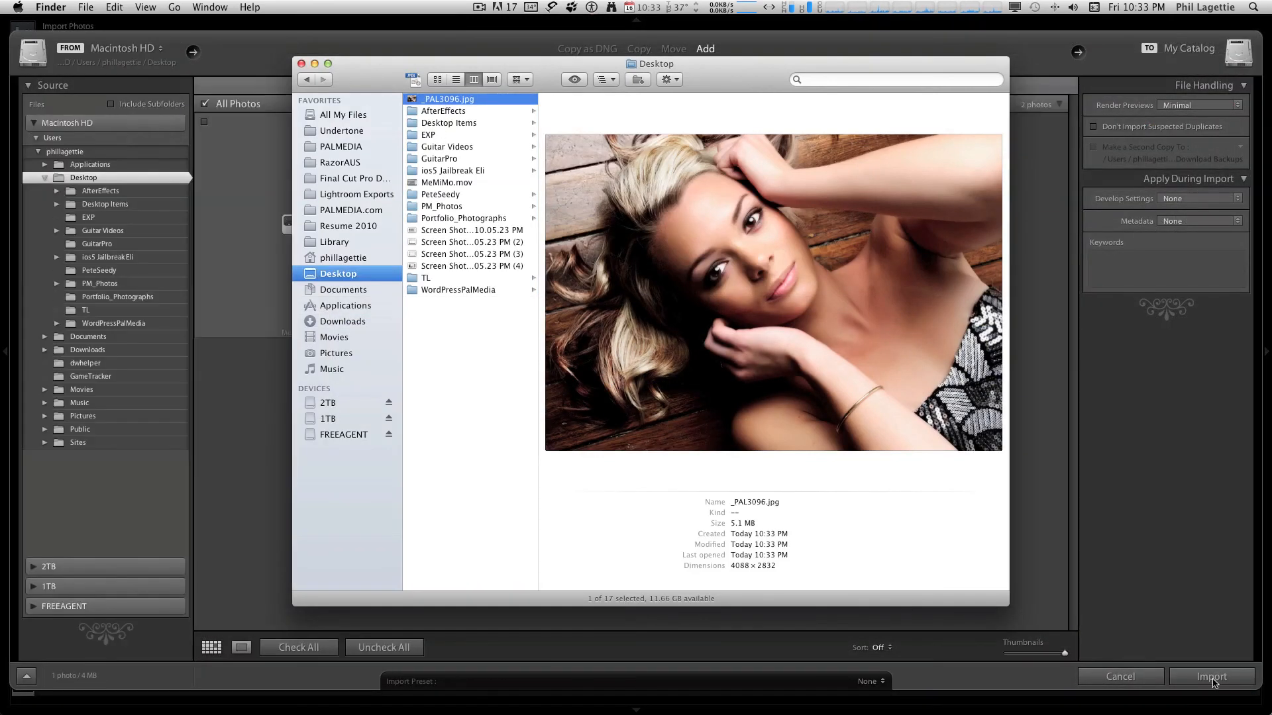
left_click(1212, 677)
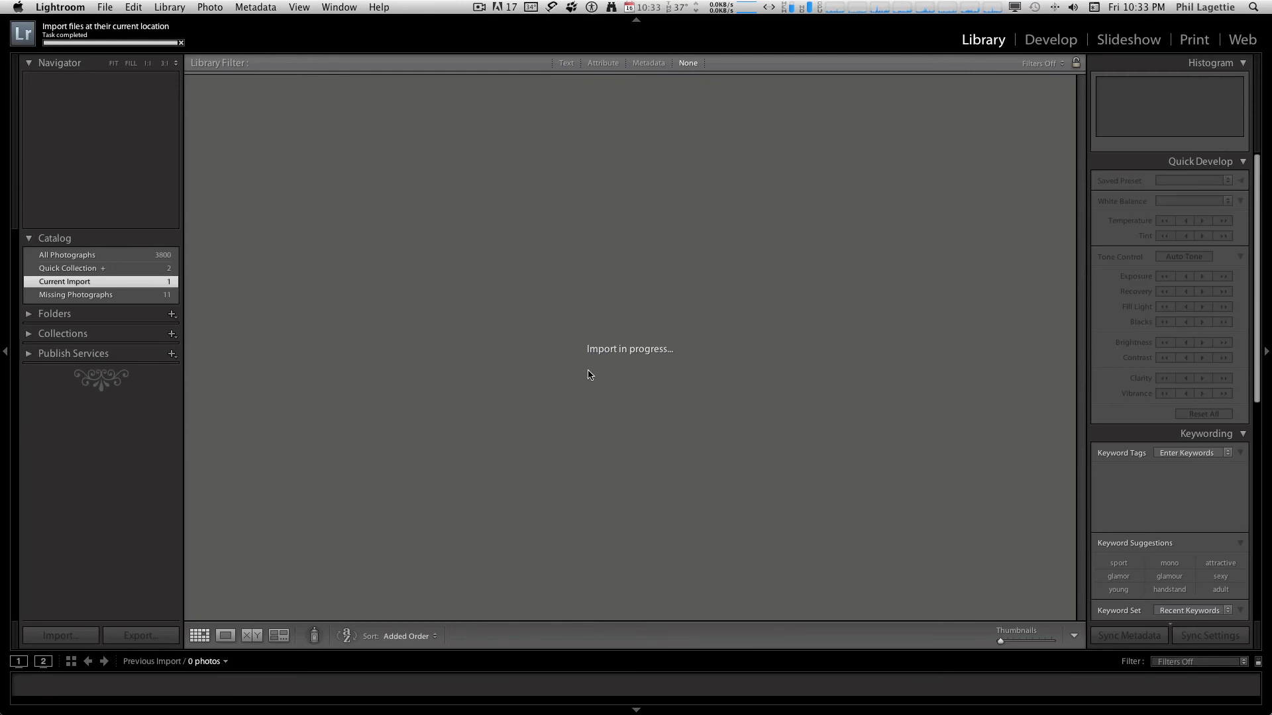
left_click(67, 255)
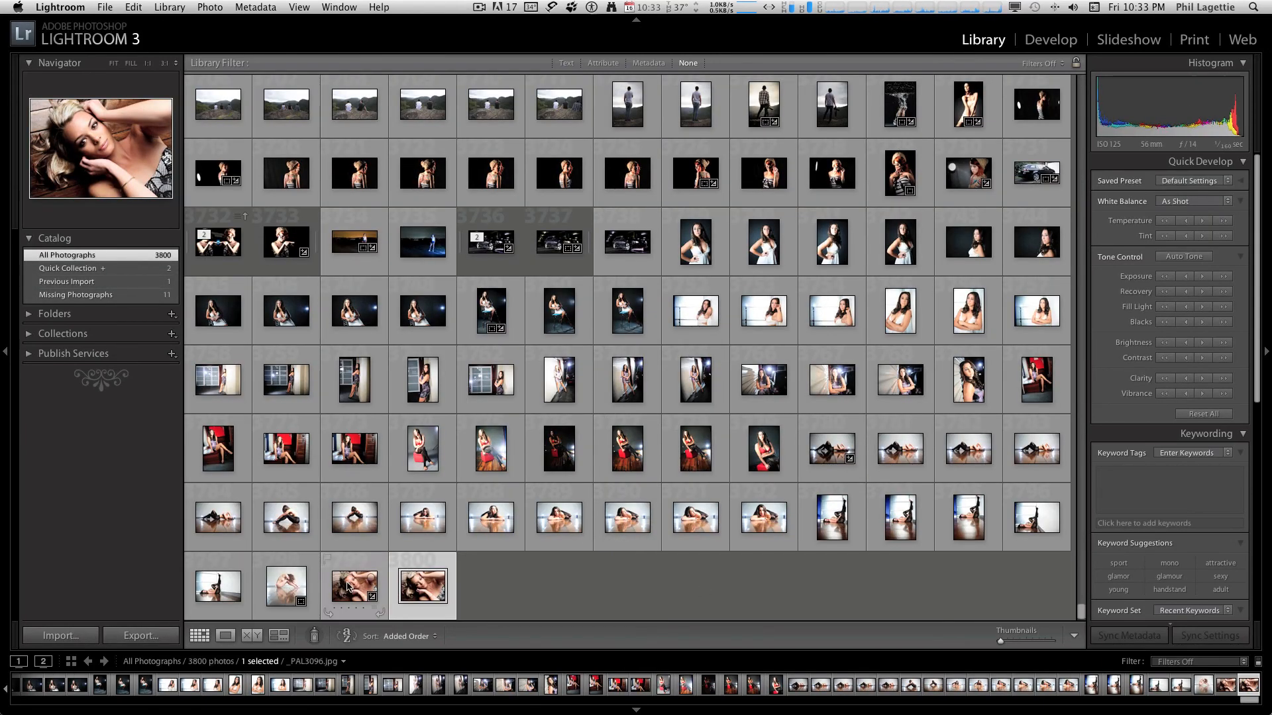
Open the Develop module and compare the original _PAL3096.JPG with the retouched _PAL3096.jpg, ending on the original
key("d")
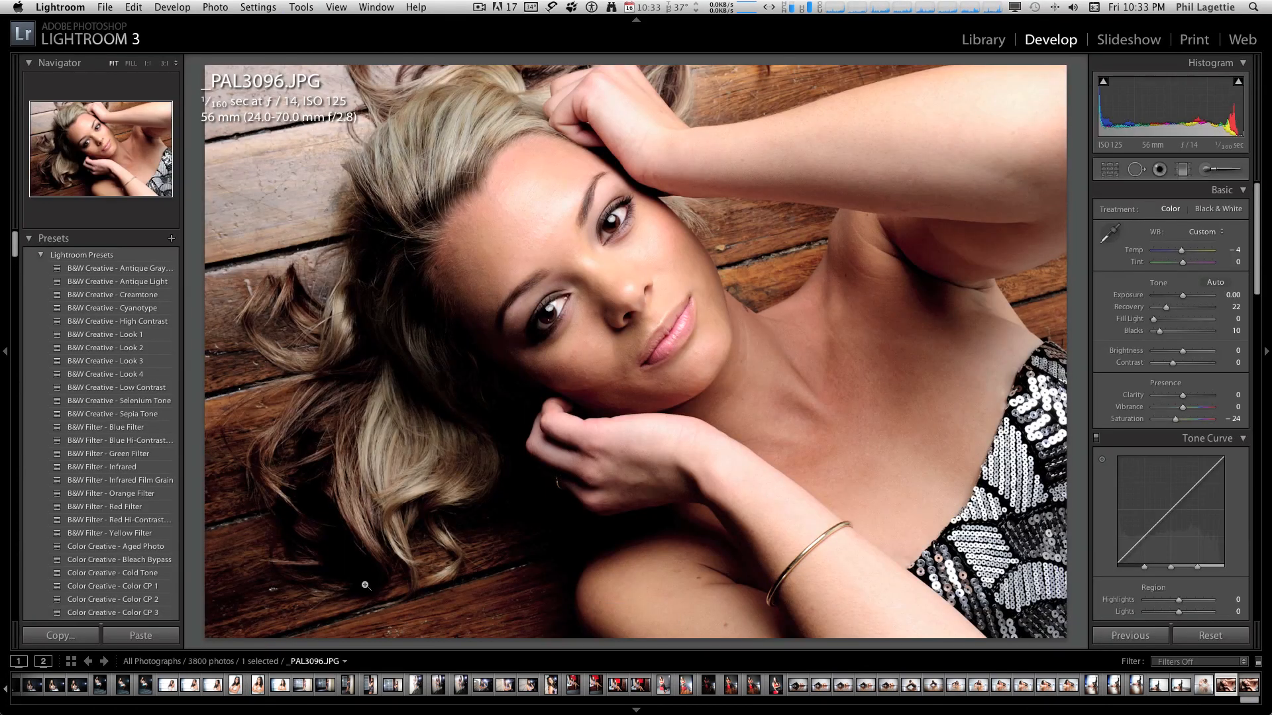
key("Right")
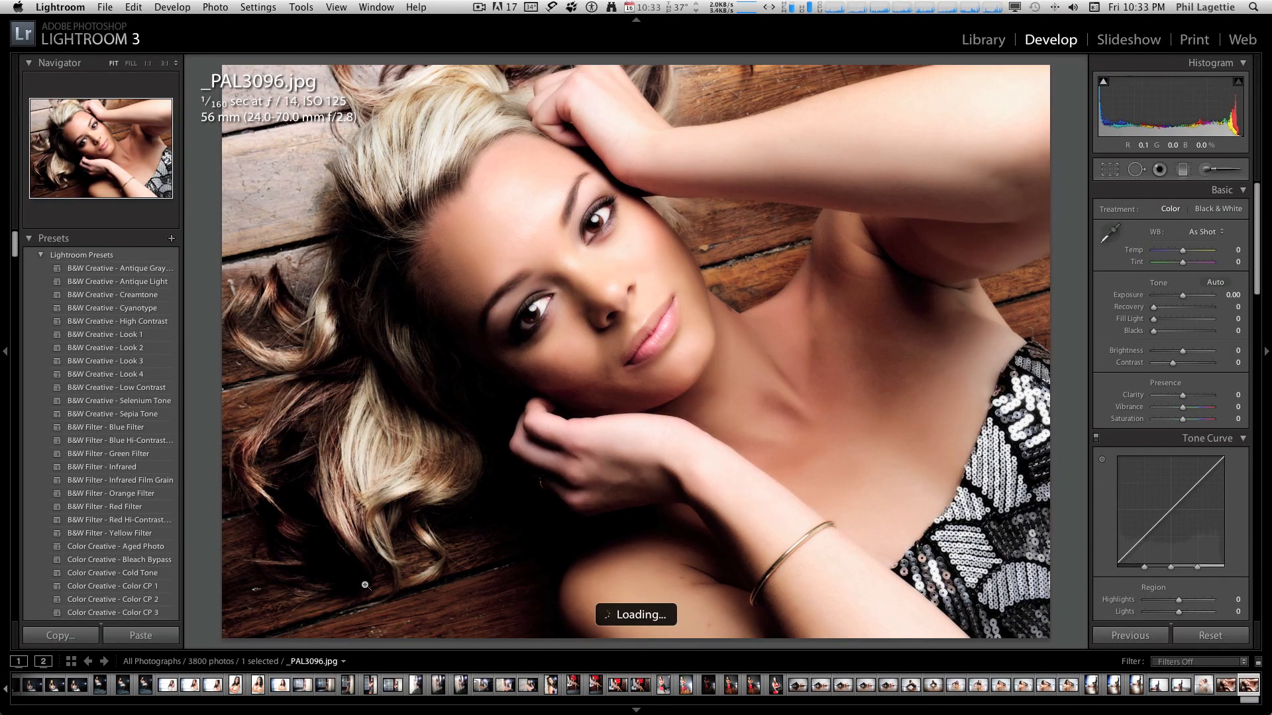
key("Left")
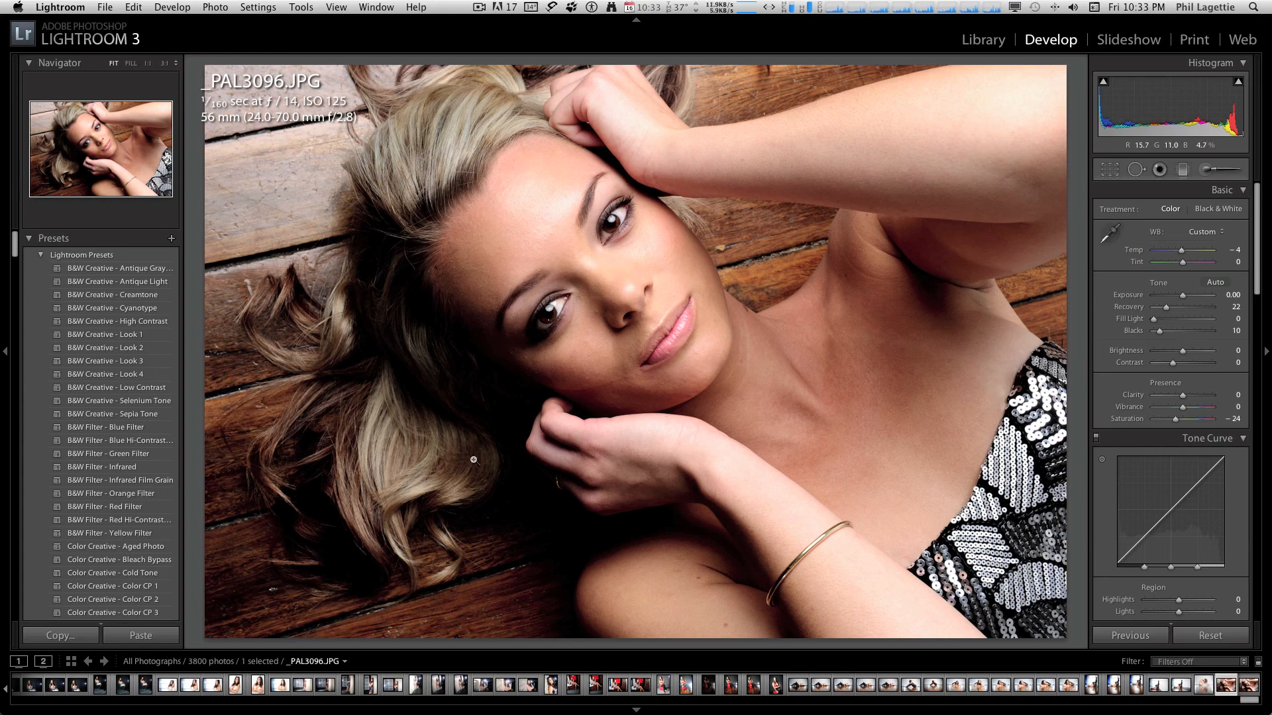
Crop the original _PAL3096.JPG slightly inward at its left edge to match the framing of the retouched copy
key("r")
left_click_drag(201, 288, 220, 292)
key("r")
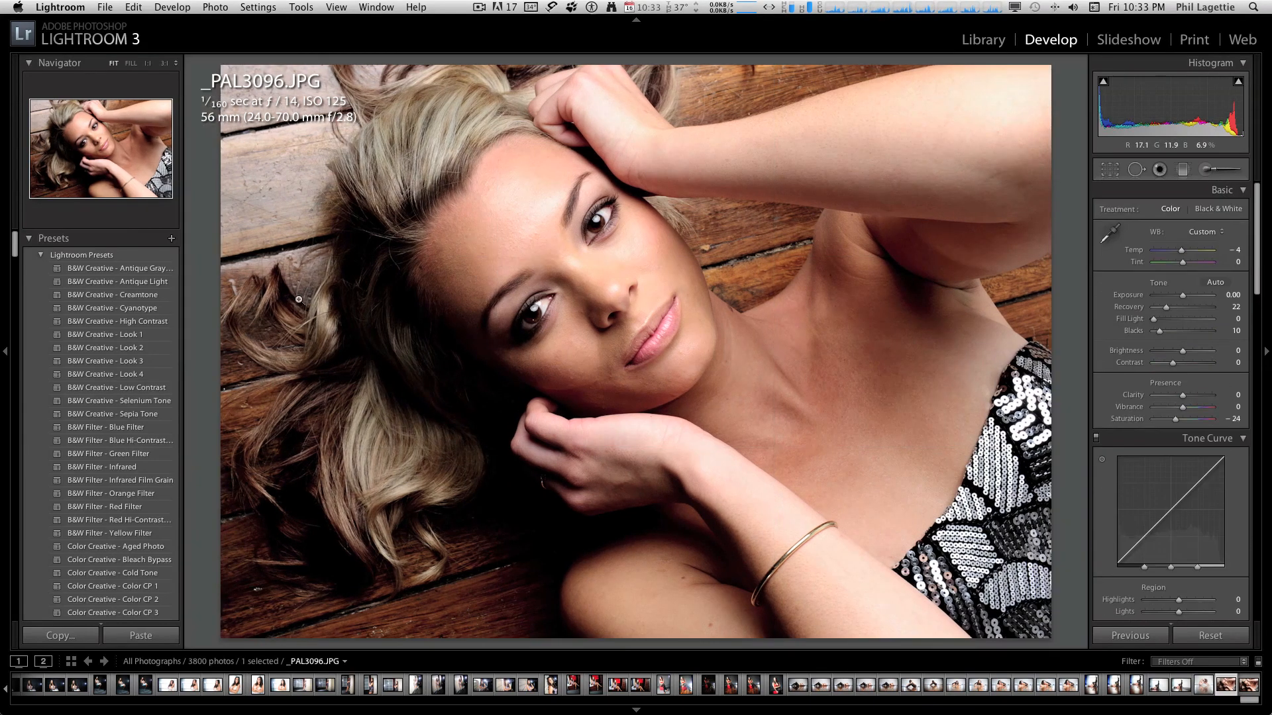
Compare the retouched _PAL3096.jpg with the recropped original by switching back and forth between the two photos
key("Right")
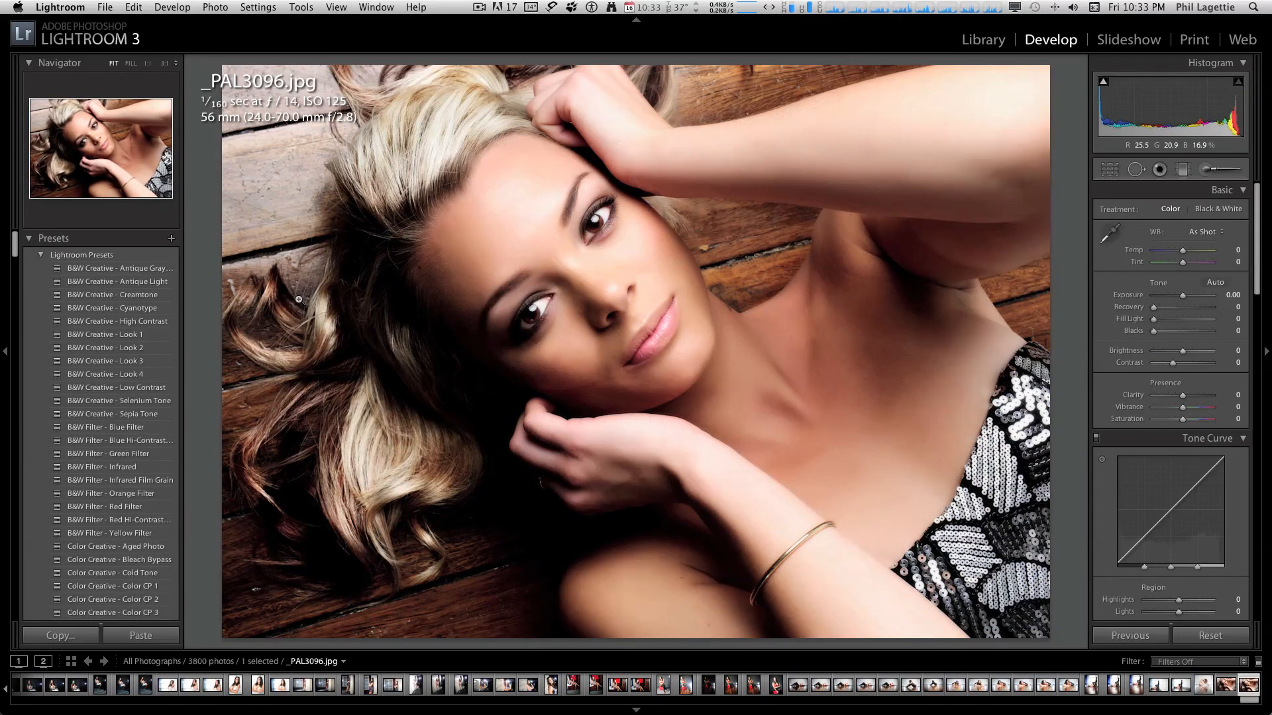
key("Right")
key("Right")
key("Left")
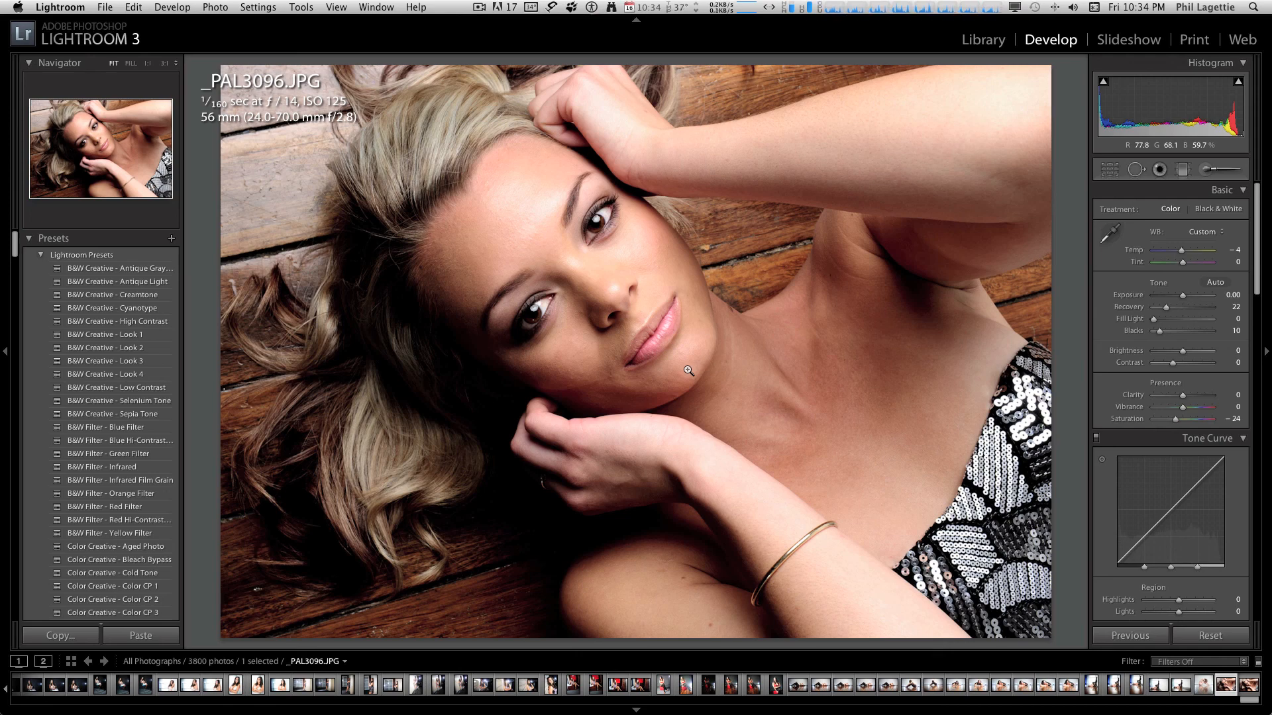
key("Right")
key("Left")
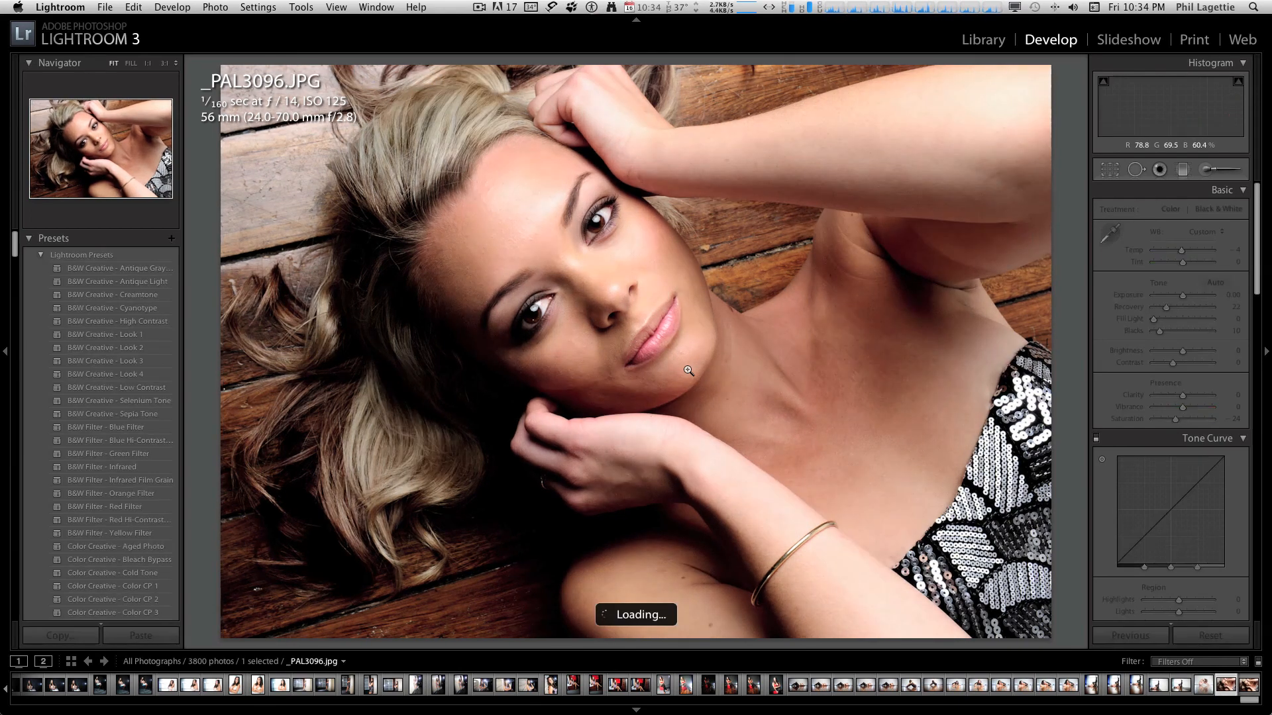